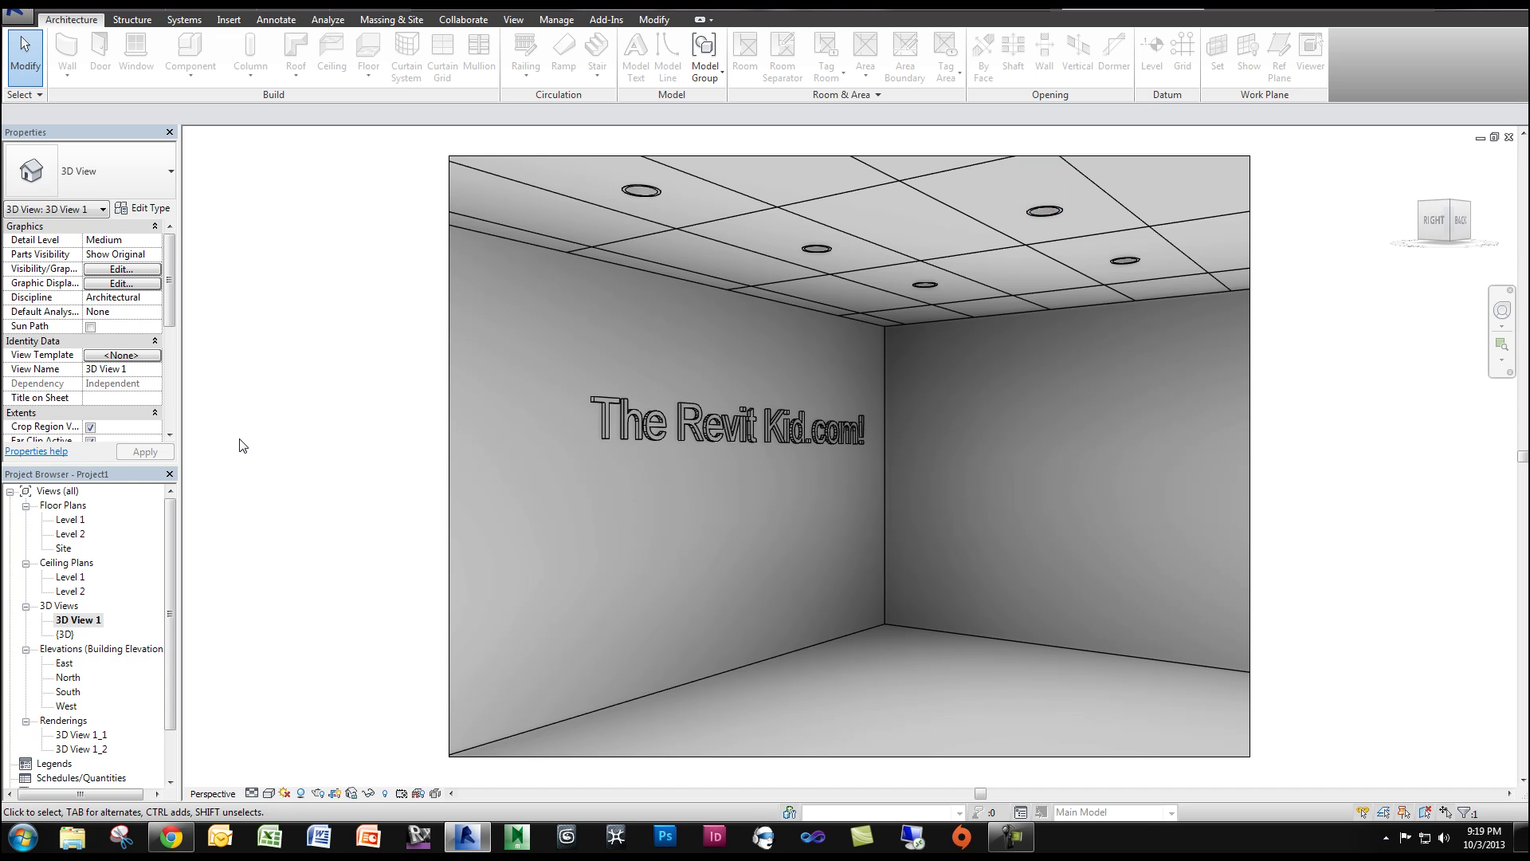
Step: Open the 3D View 1_2 rendering and bring up the browser's glowing-ceiling-lights reference image
{"action": "double_click", "coordinate": [97, 750]}
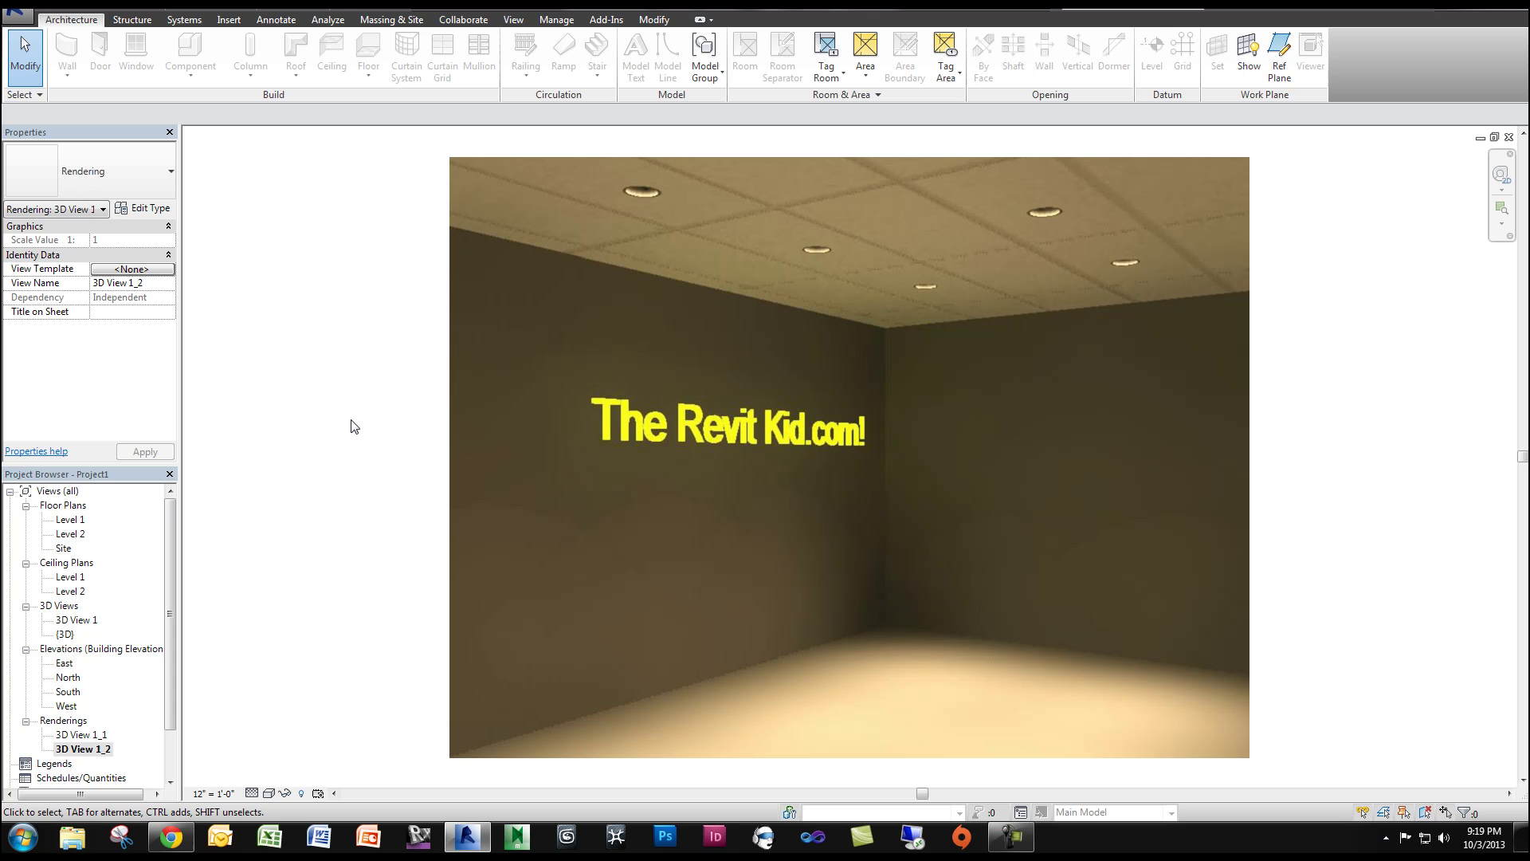
{"action": "mouse_move", "coordinate": [165, 843]}
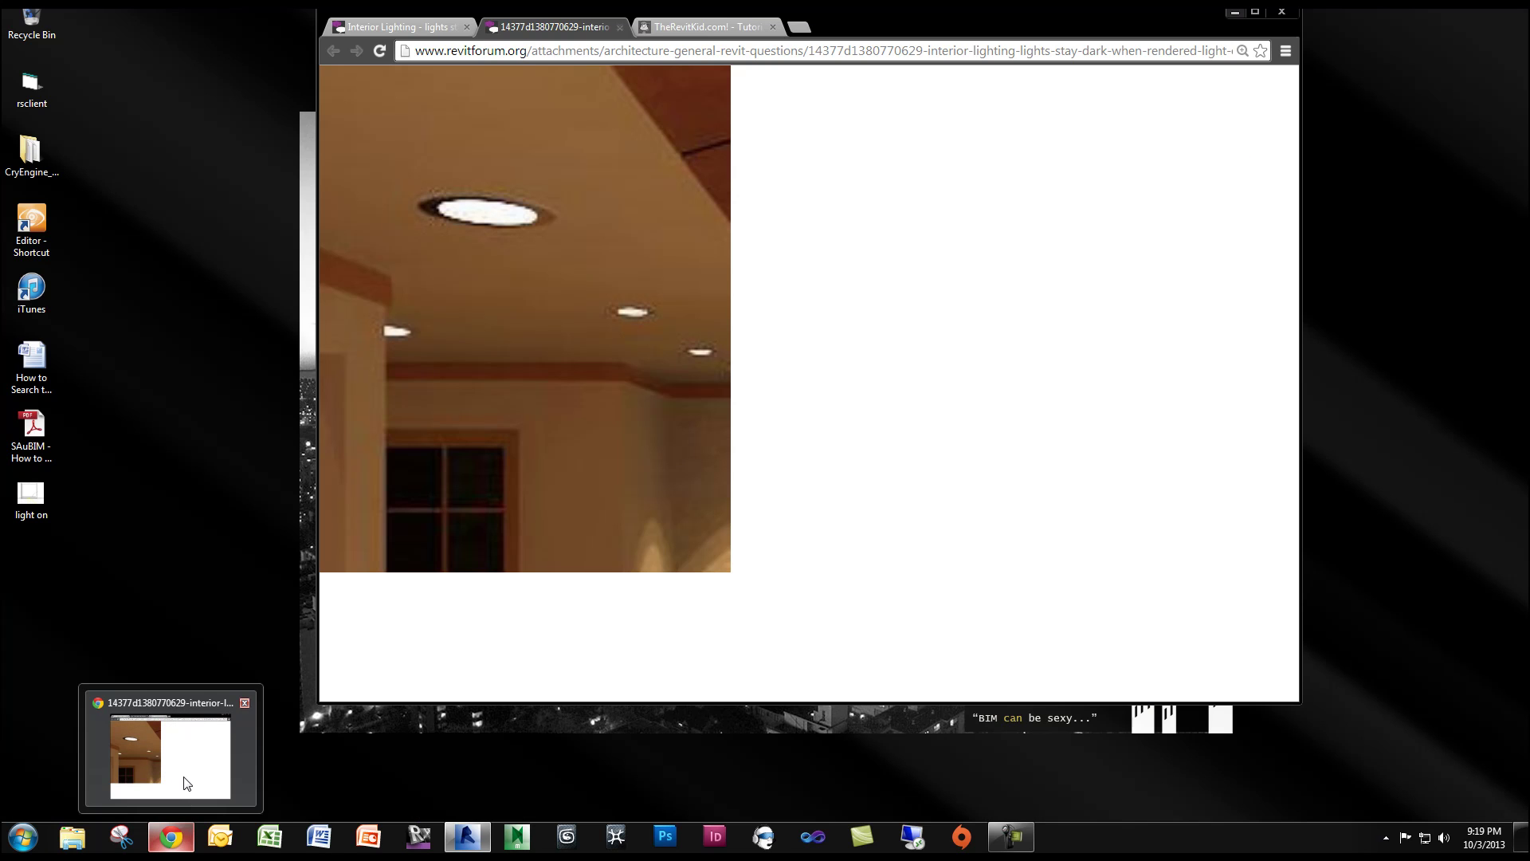
{"action": "left_click", "coordinate": [185, 784]}
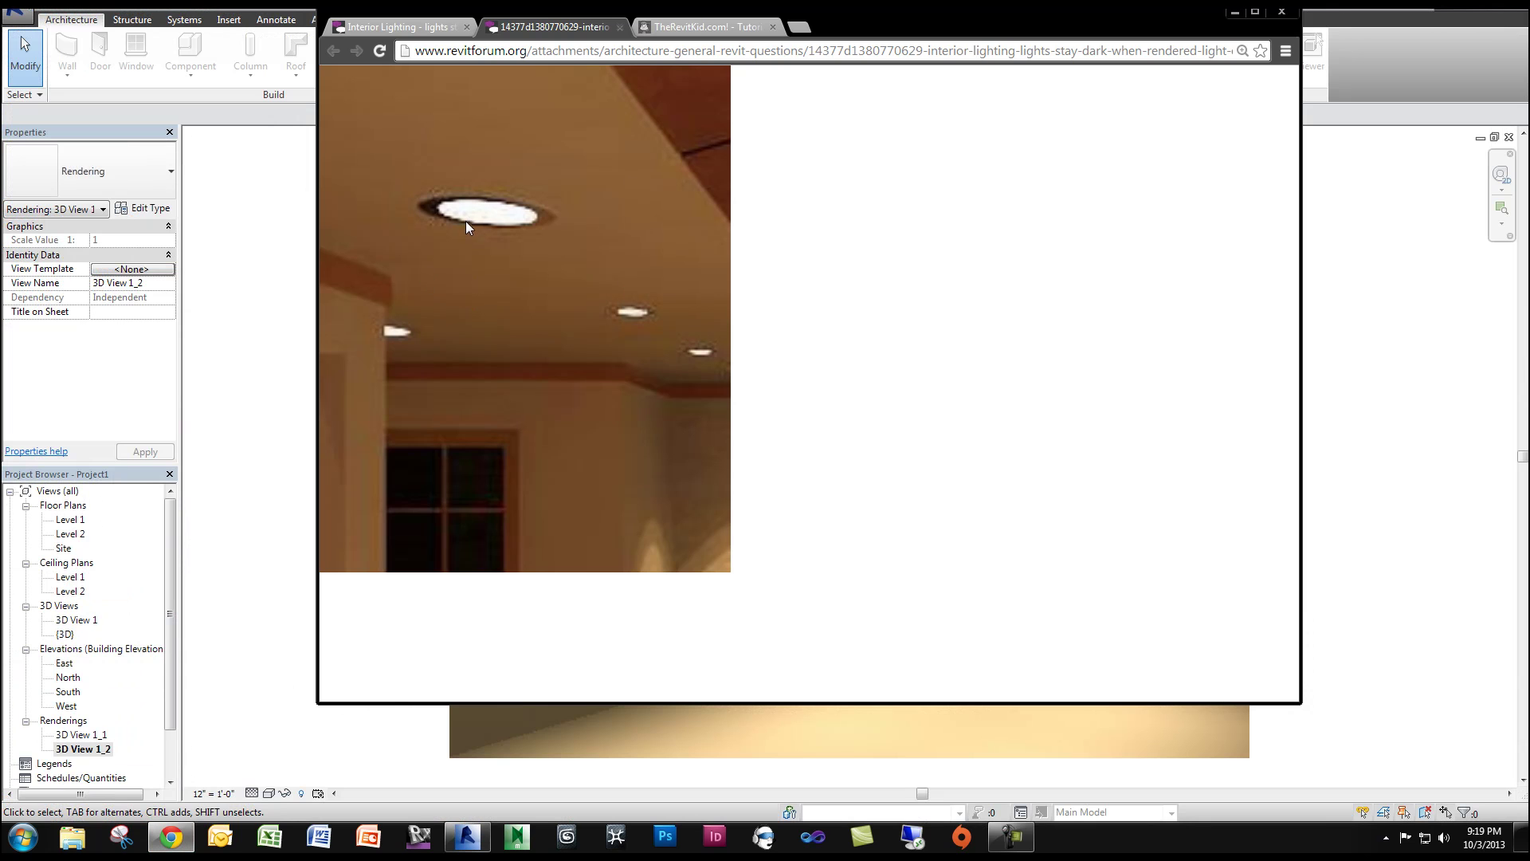
Step: Return to 3D View 1, inspect a ceiling downlight, then switch to the default {3D} view
{"action": "left_click", "coordinate": [1235, 14]}
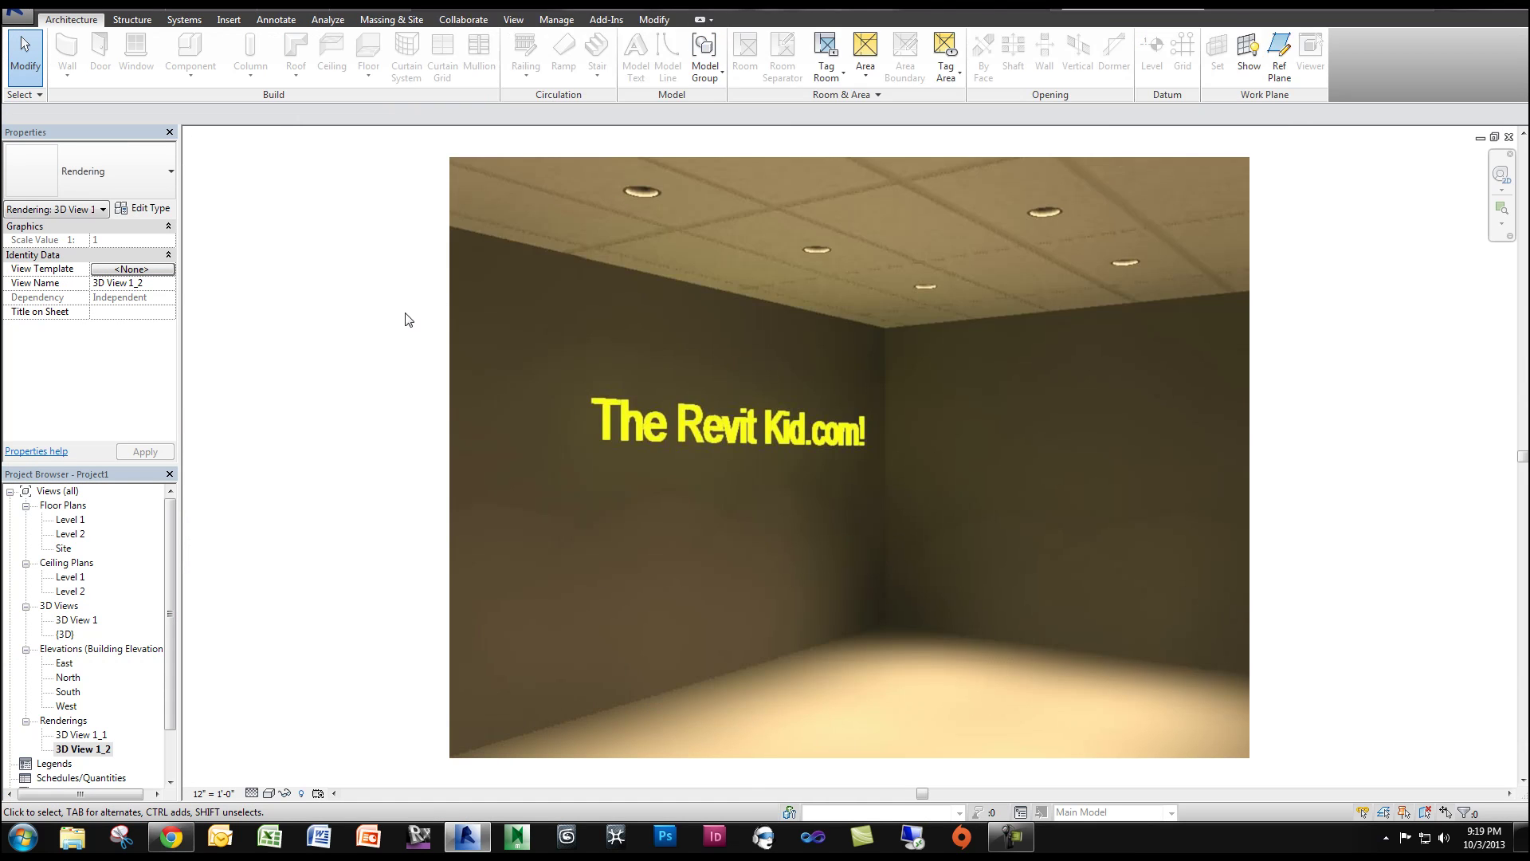
{"action": "double_click", "coordinate": [76, 620]}
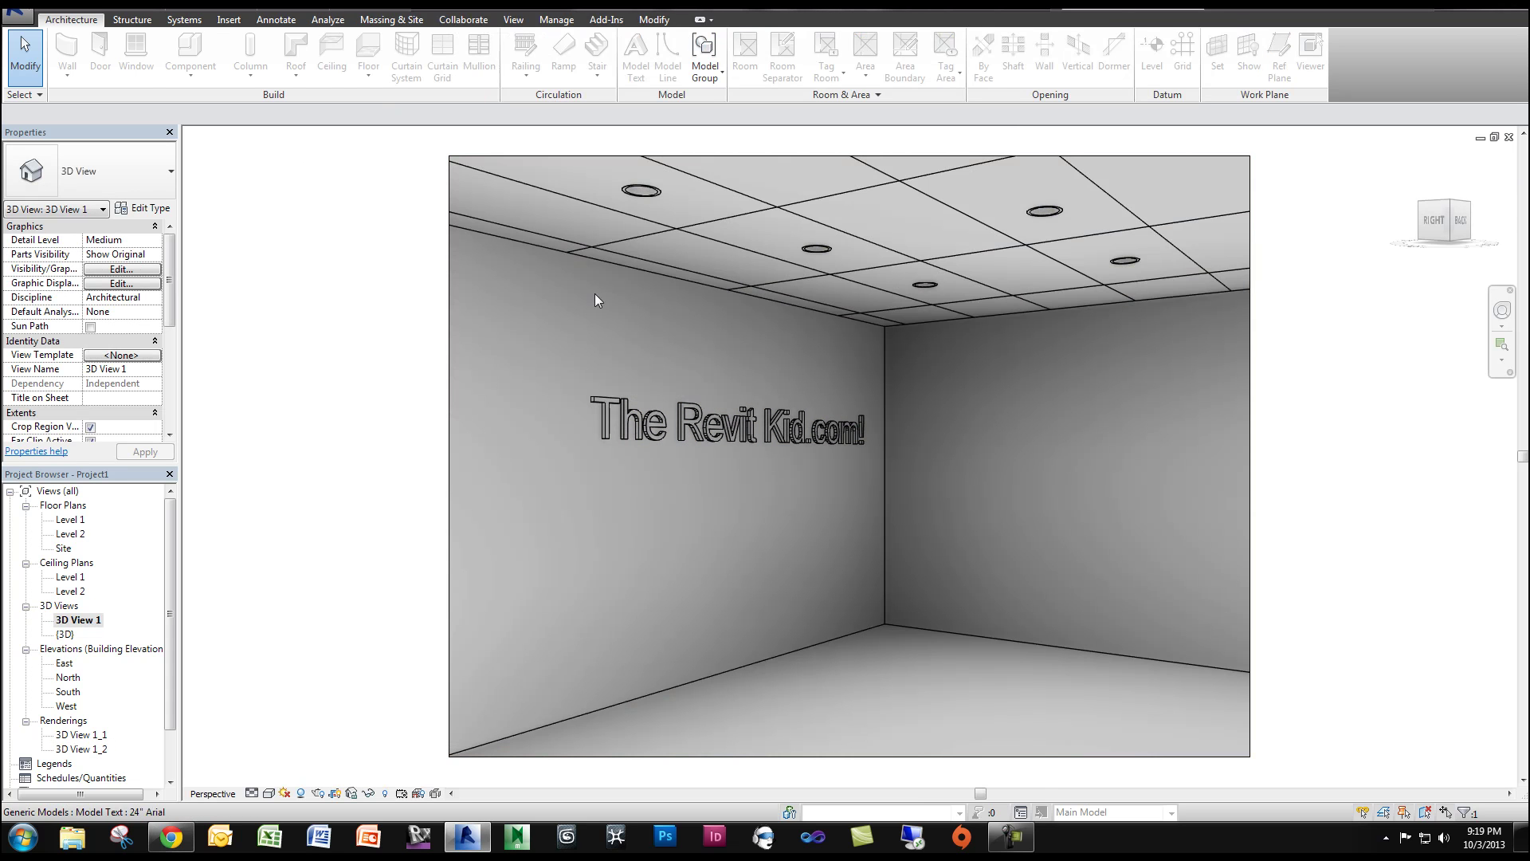
{"action": "left_click", "coordinate": [639, 190]}
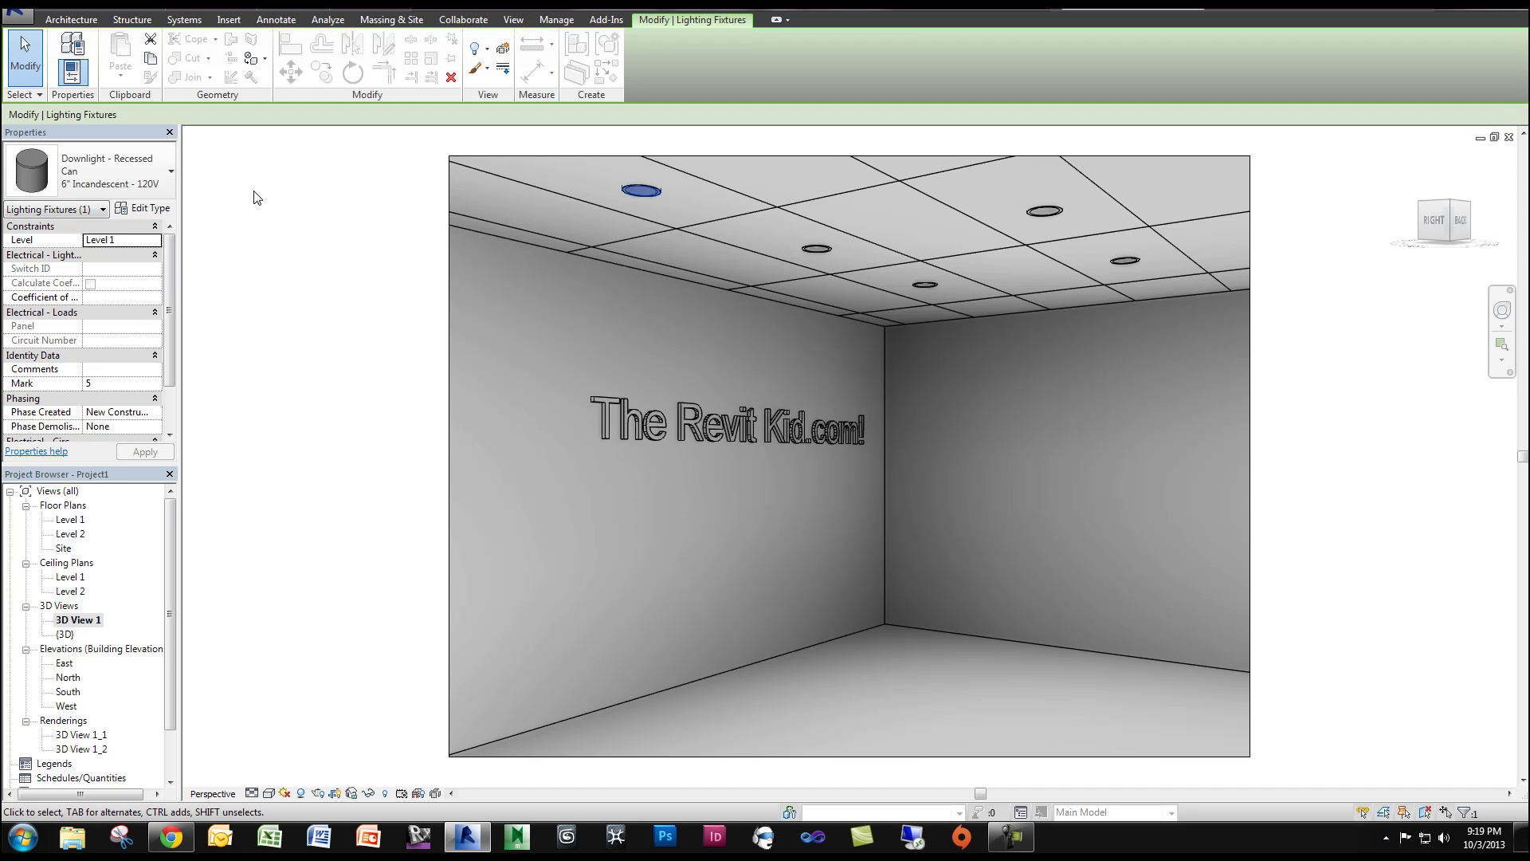
{"action": "key", "text": "Escape"}
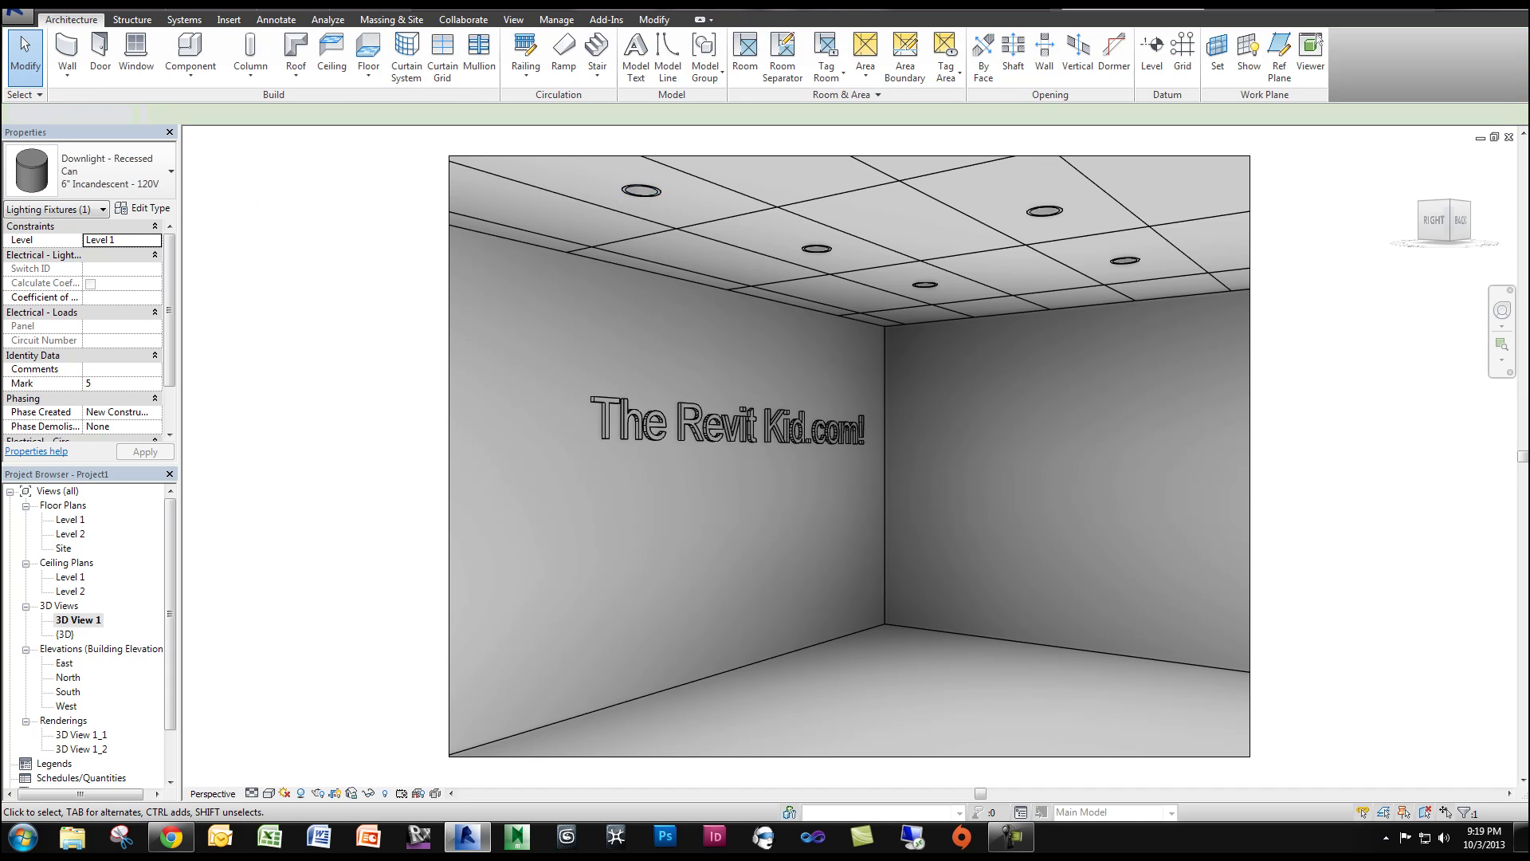
{"action": "key", "text": "ctrl+Tab"}
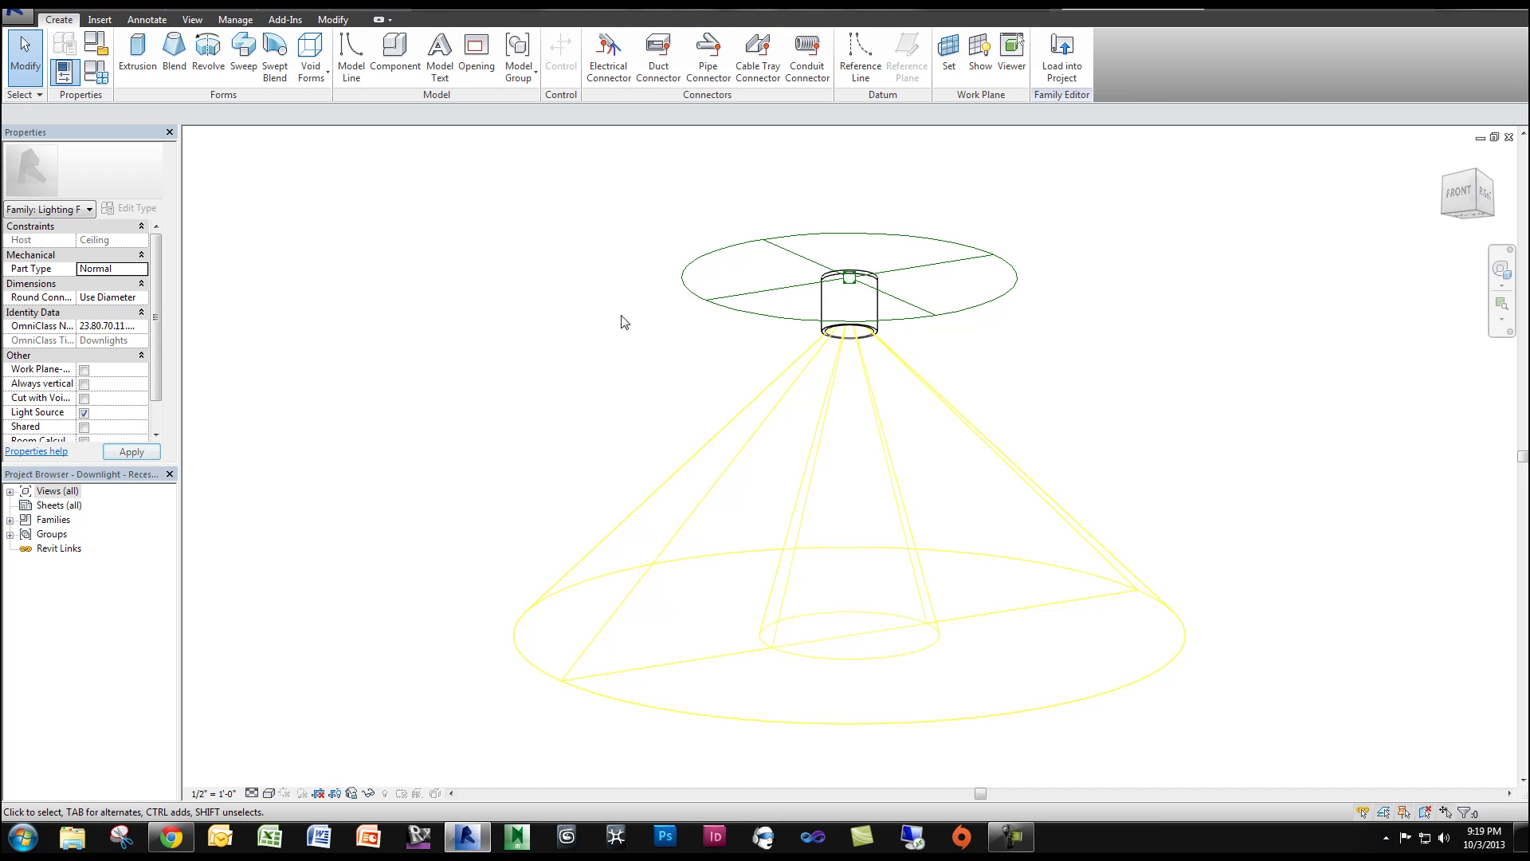
Step: Orbit and zoom around the downlight can and inspect its light source cone
{"action": "middle_click_drag", "start_coordinate": [619, 380], "coordinate": [778, 512], "text": "shift"}
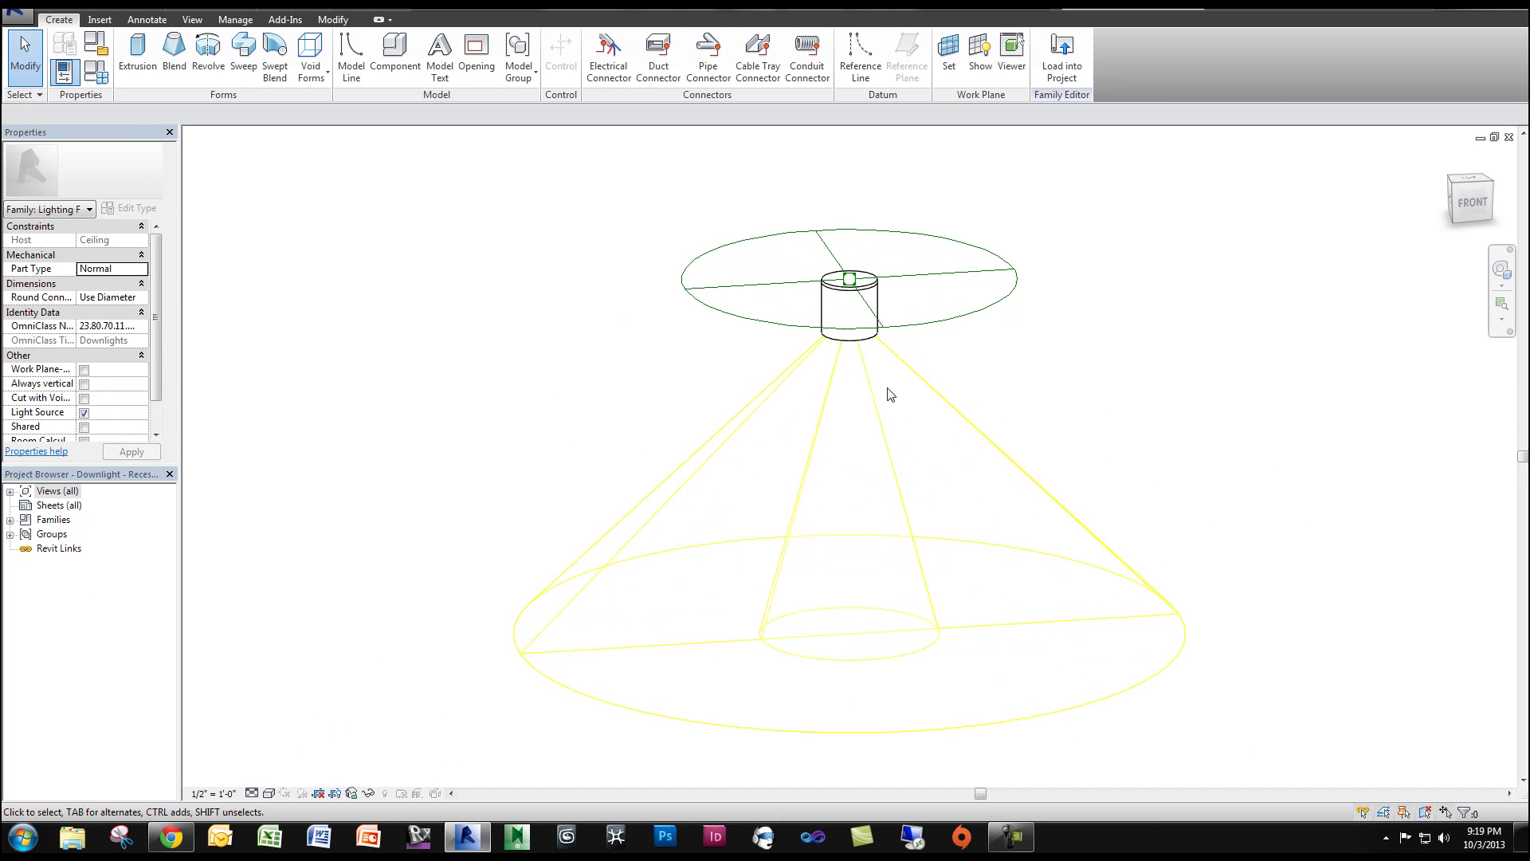
{"action": "scroll", "coordinate": [876, 366], "scroll_direction": "up", "scroll_amount": 5}
{"action": "middle_click_drag", "start_coordinate": [903, 141], "coordinate": [829, 240], "text": "shift"}
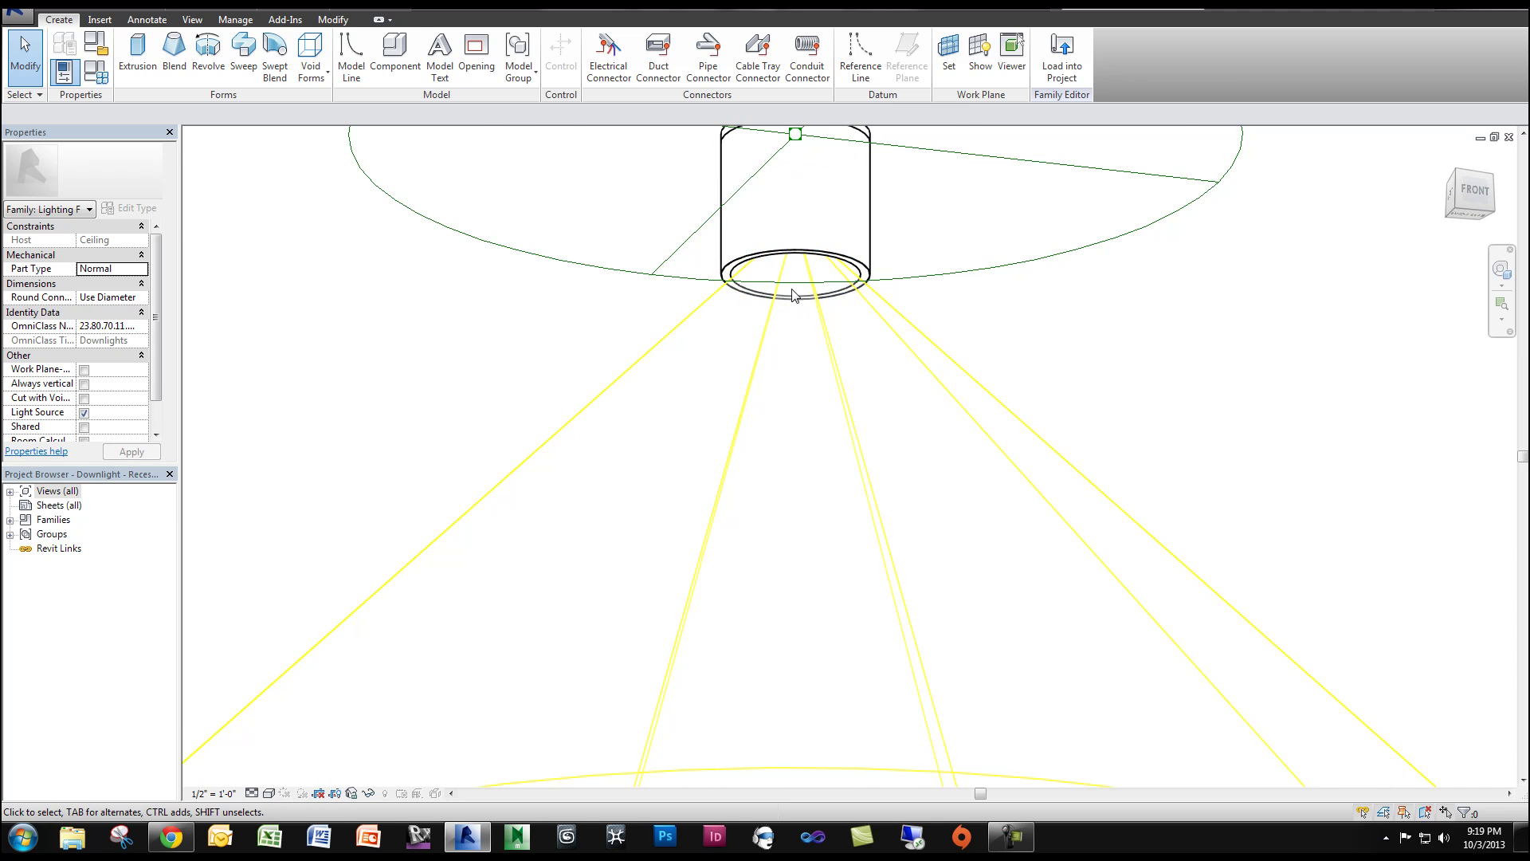
{"action": "scroll", "coordinate": [793, 295], "scroll_direction": "up", "scroll_amount": 3}
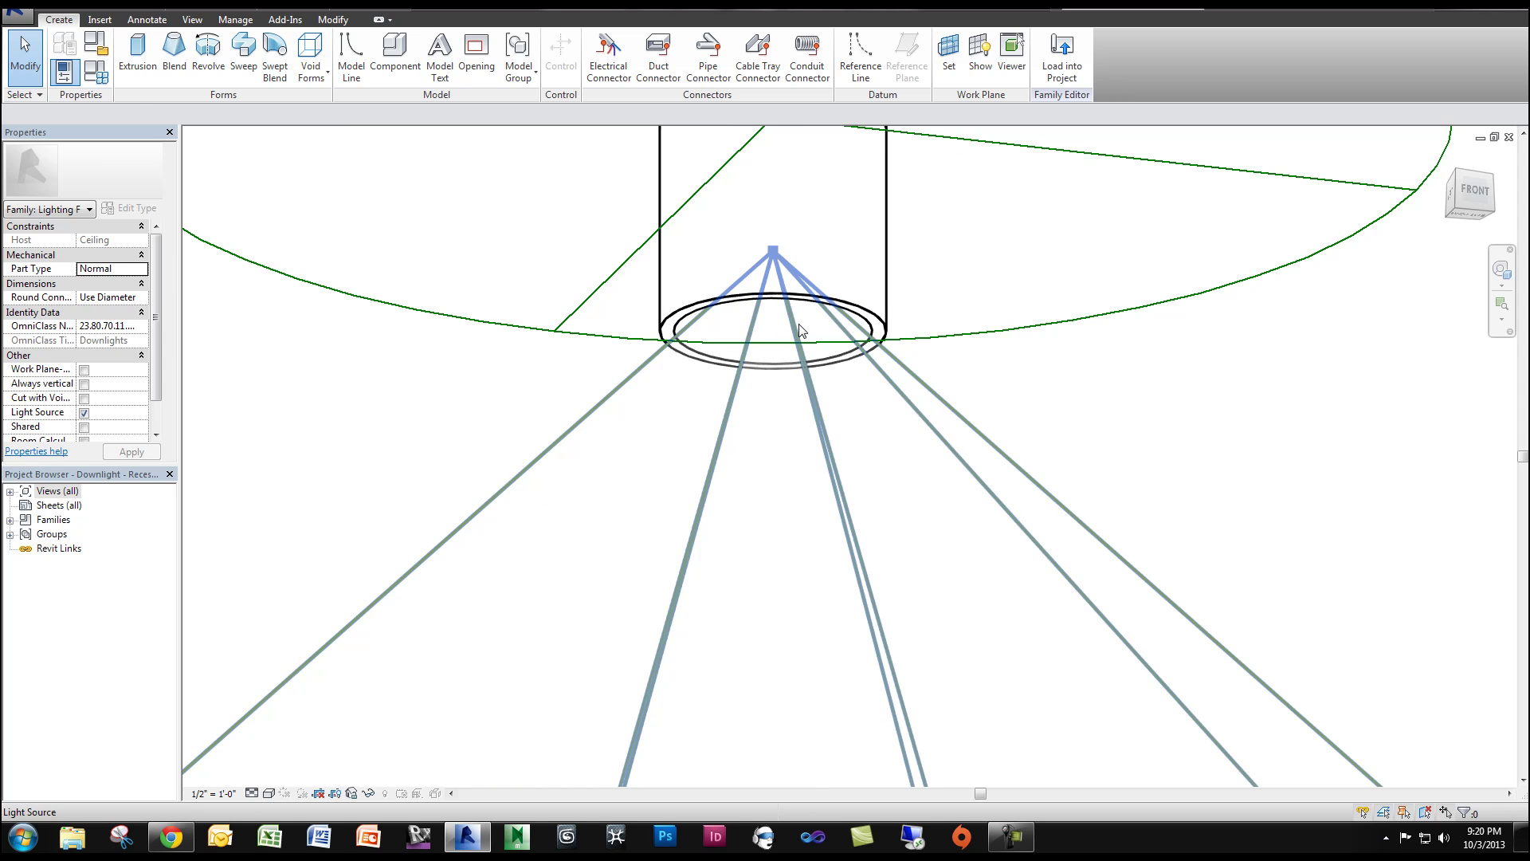
{"action": "left_click", "coordinate": [765, 356]}
{"action": "left_click", "coordinate": [335, 426]}
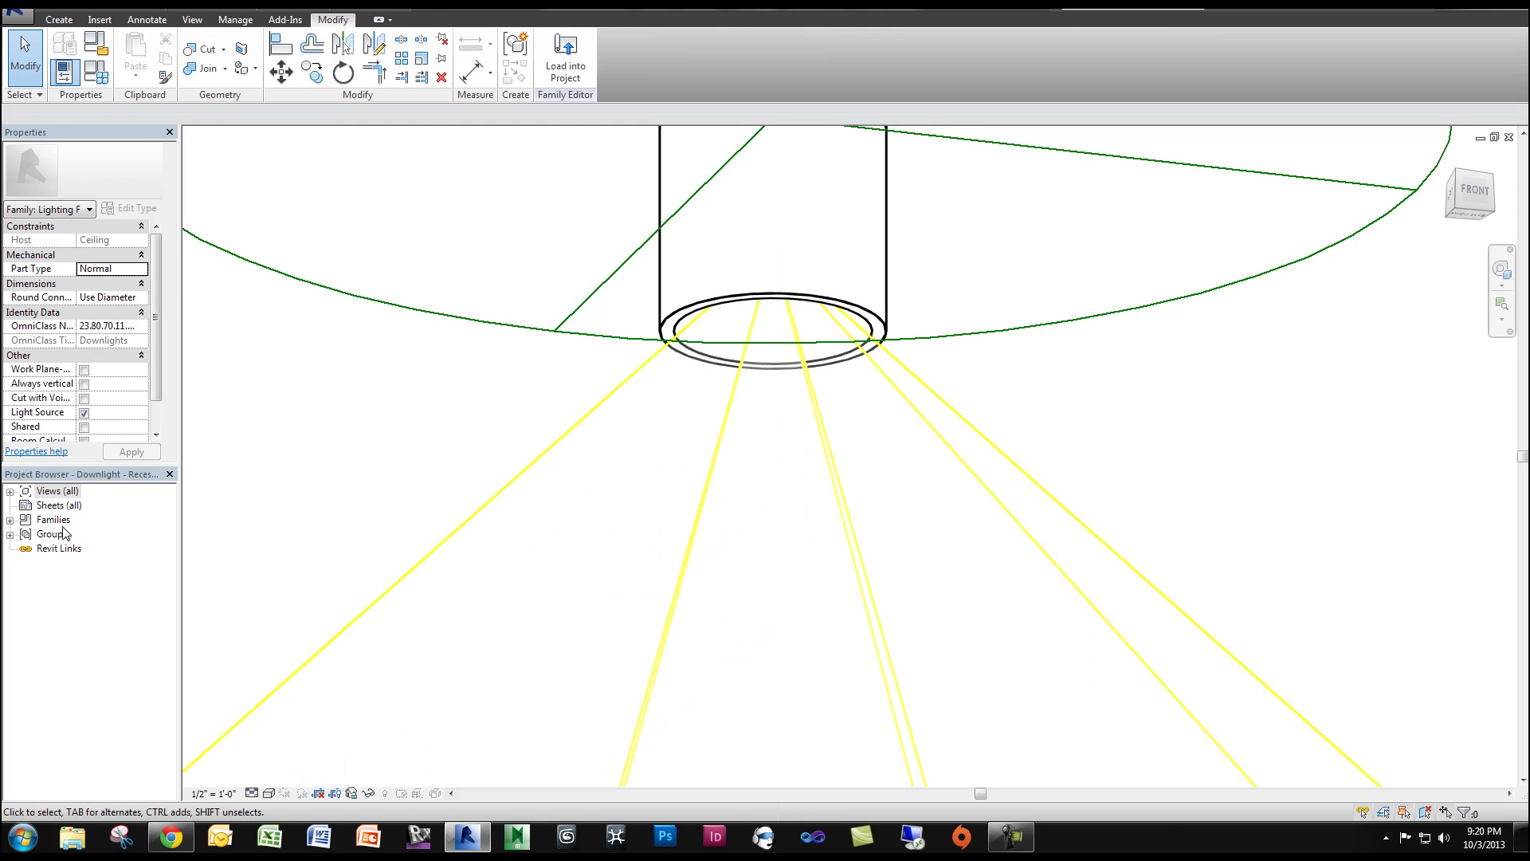
{"action": "left_click", "coordinate": [9, 494]}
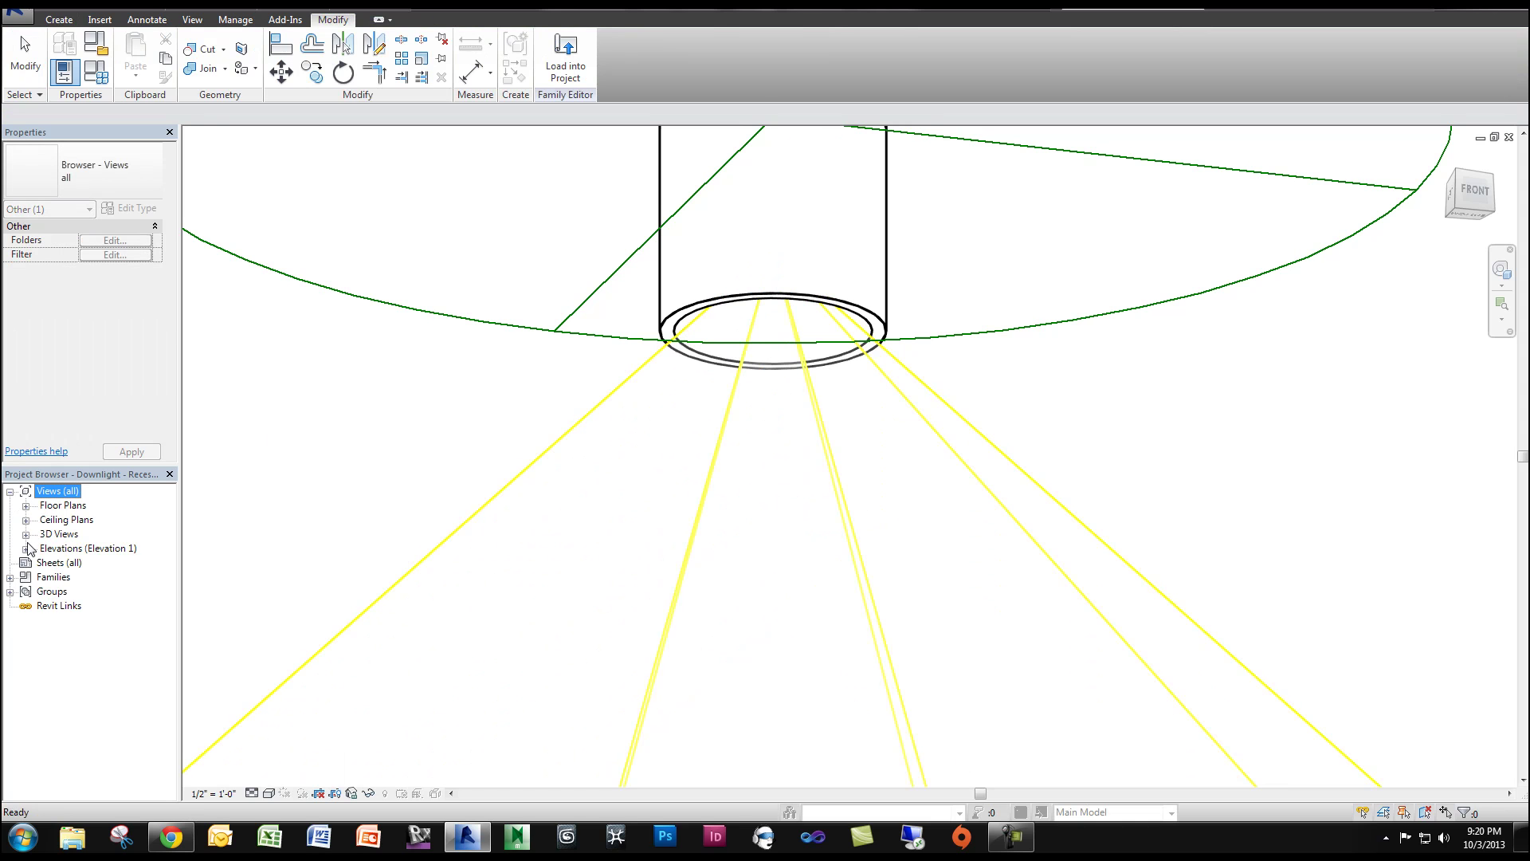
Step: Open the Front elevation and zoom into the downlight housing
{"action": "left_click", "coordinate": [25, 548]}
{"action": "double_click", "coordinate": [67, 577]}
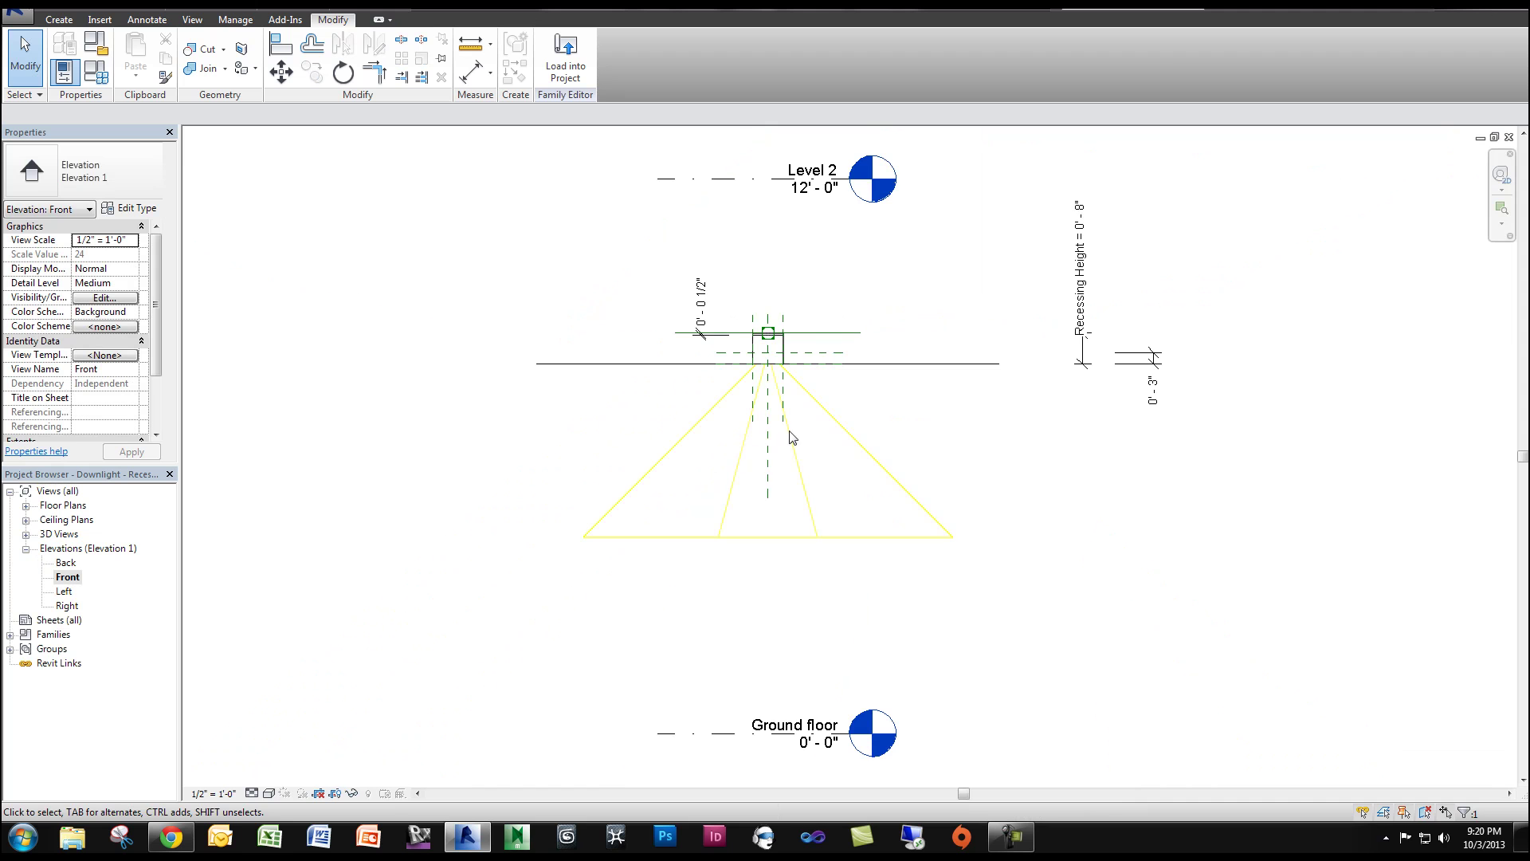
{"action": "scroll", "coordinate": [791, 437], "scroll_direction": "up", "scroll_amount": 8}
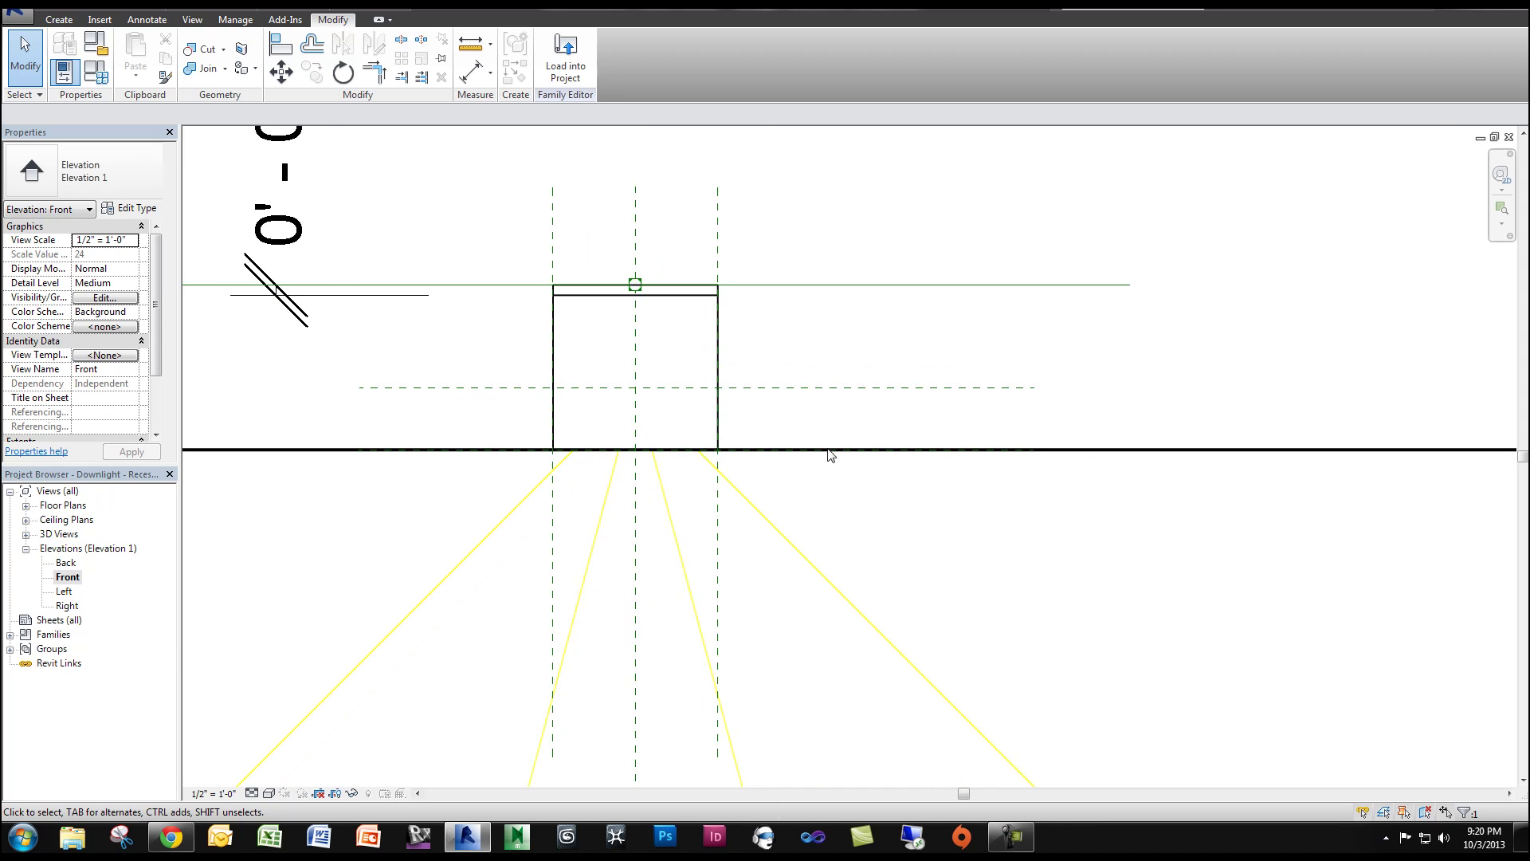
{"action": "scroll", "coordinate": [821, 438], "scroll_direction": "down", "scroll_amount": 1}
{"action": "mouse_move", "coordinate": [820, 437]}
{"action": "middle_mouse_down"}
{"action": "mouse_move", "coordinate": [996, 434]}
{"action": "mouse_move", "coordinate": [953, 465]}
{"action": "middle_mouse_up"}
{"action": "scroll", "coordinate": [954, 465], "scroll_direction": "up", "scroll_amount": 1}
Step: Draw a horizontal reference plane with RP just above the light source
{"action": "key", "text": "r"}
{"action": "key", "text": "p"}
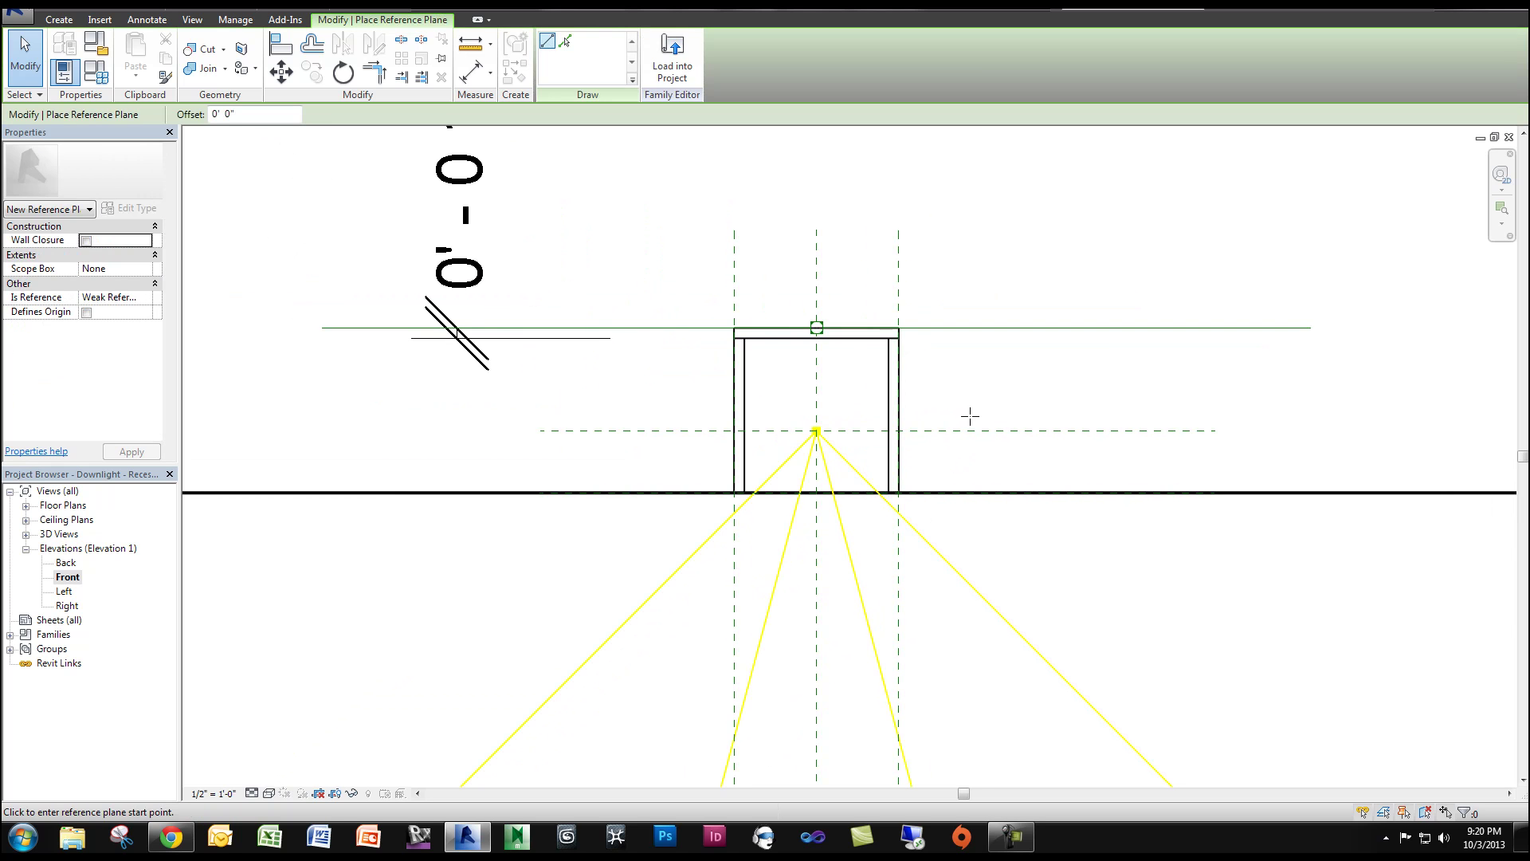
{"action": "left_click", "coordinate": [969, 415]}
{"action": "left_click", "coordinate": [659, 415]}
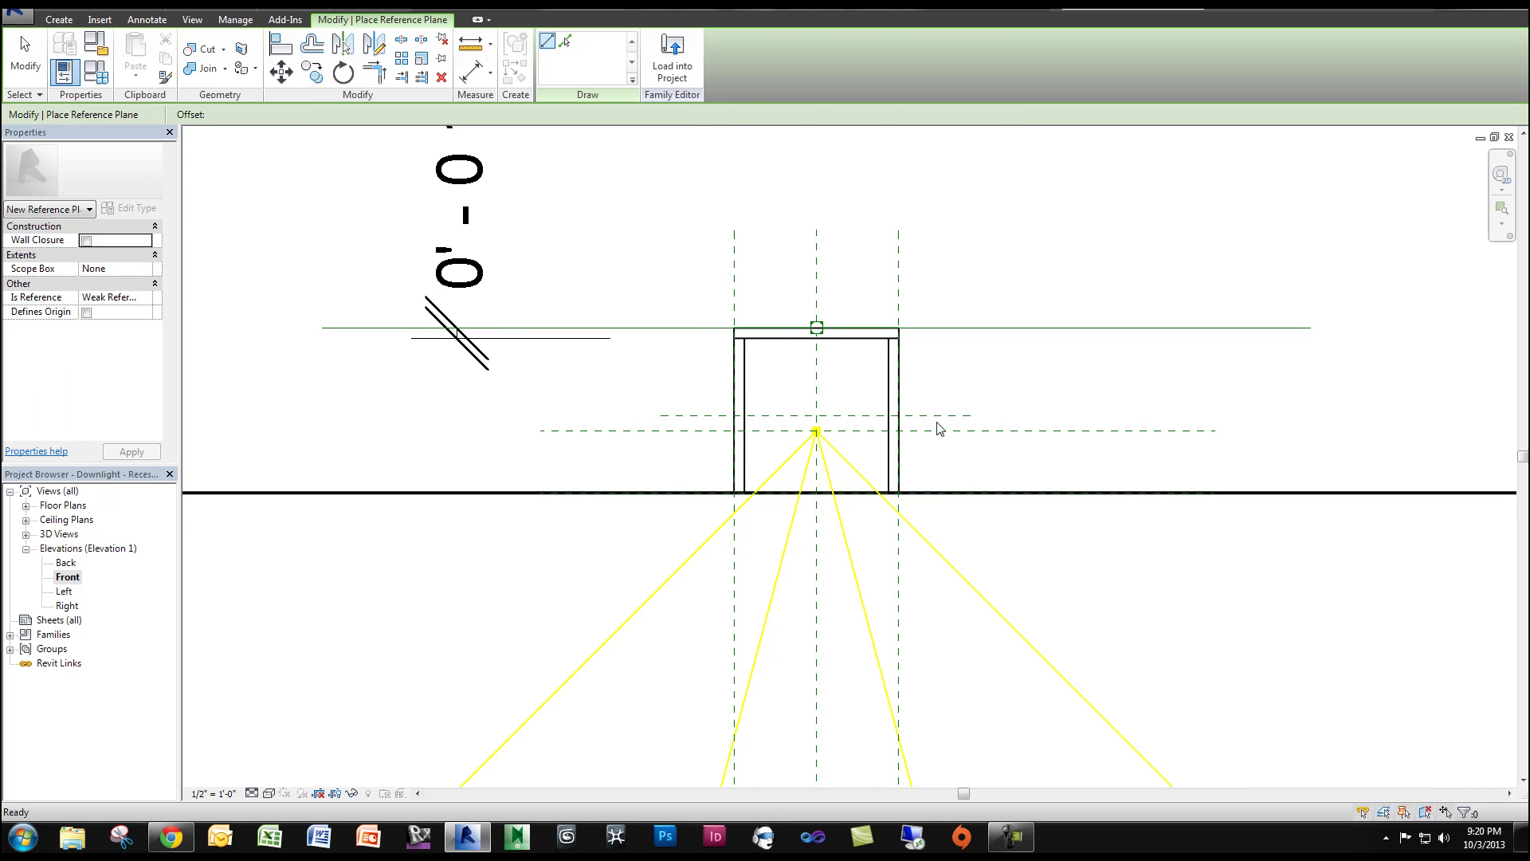
{"action": "key", "text": "Escape"}
{"action": "key", "text": "Escape"}
{"action": "scroll", "coordinate": [958, 420], "scroll_direction": "up", "scroll_amount": 2}
Step: Start and cancel an aligned dimension, then select and clear the existing 0' - 0" dimension
{"action": "key", "text": "d"}
{"action": "key", "text": "i"}
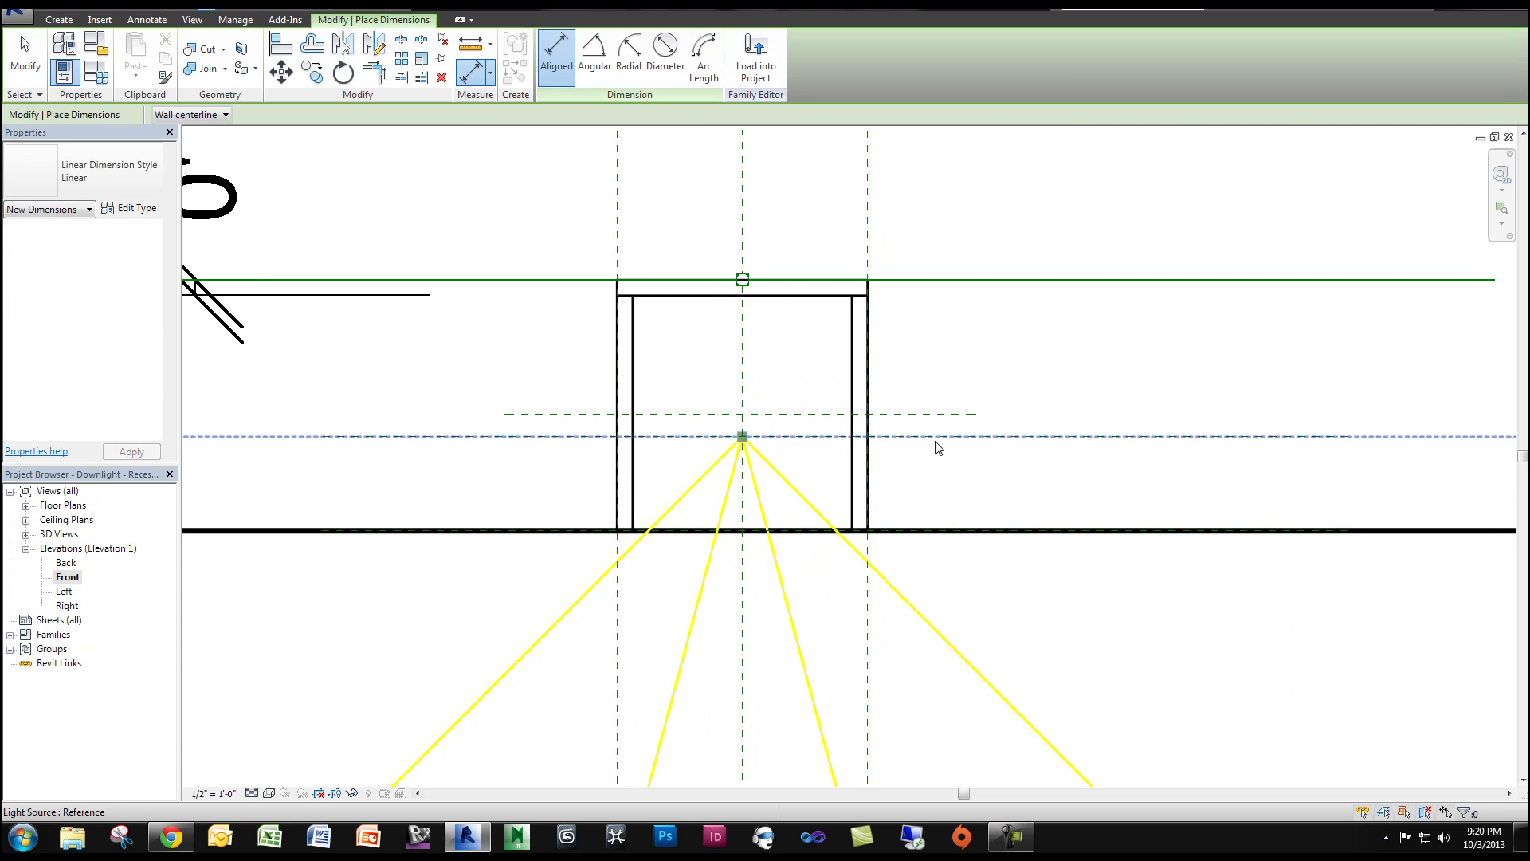
{"action": "key", "text": "Escape"}
{"action": "scroll", "coordinate": [934, 398], "scroll_direction": "down", "scroll_amount": 2}
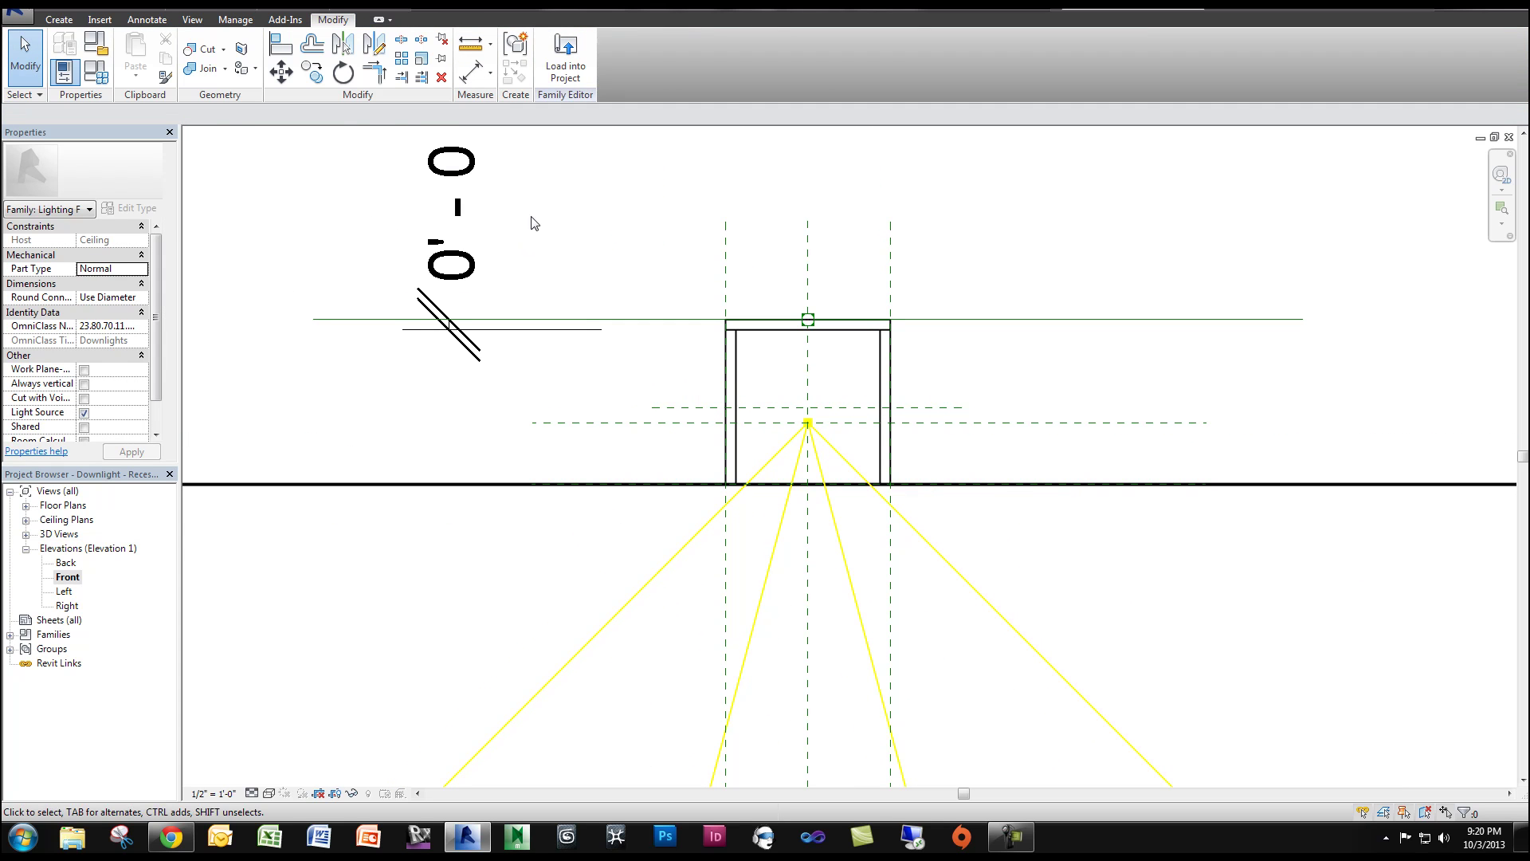
{"action": "left_click_drag", "start_coordinate": [534, 224], "coordinate": [335, 117]}
{"action": "left_click", "coordinate": [60, 20]}
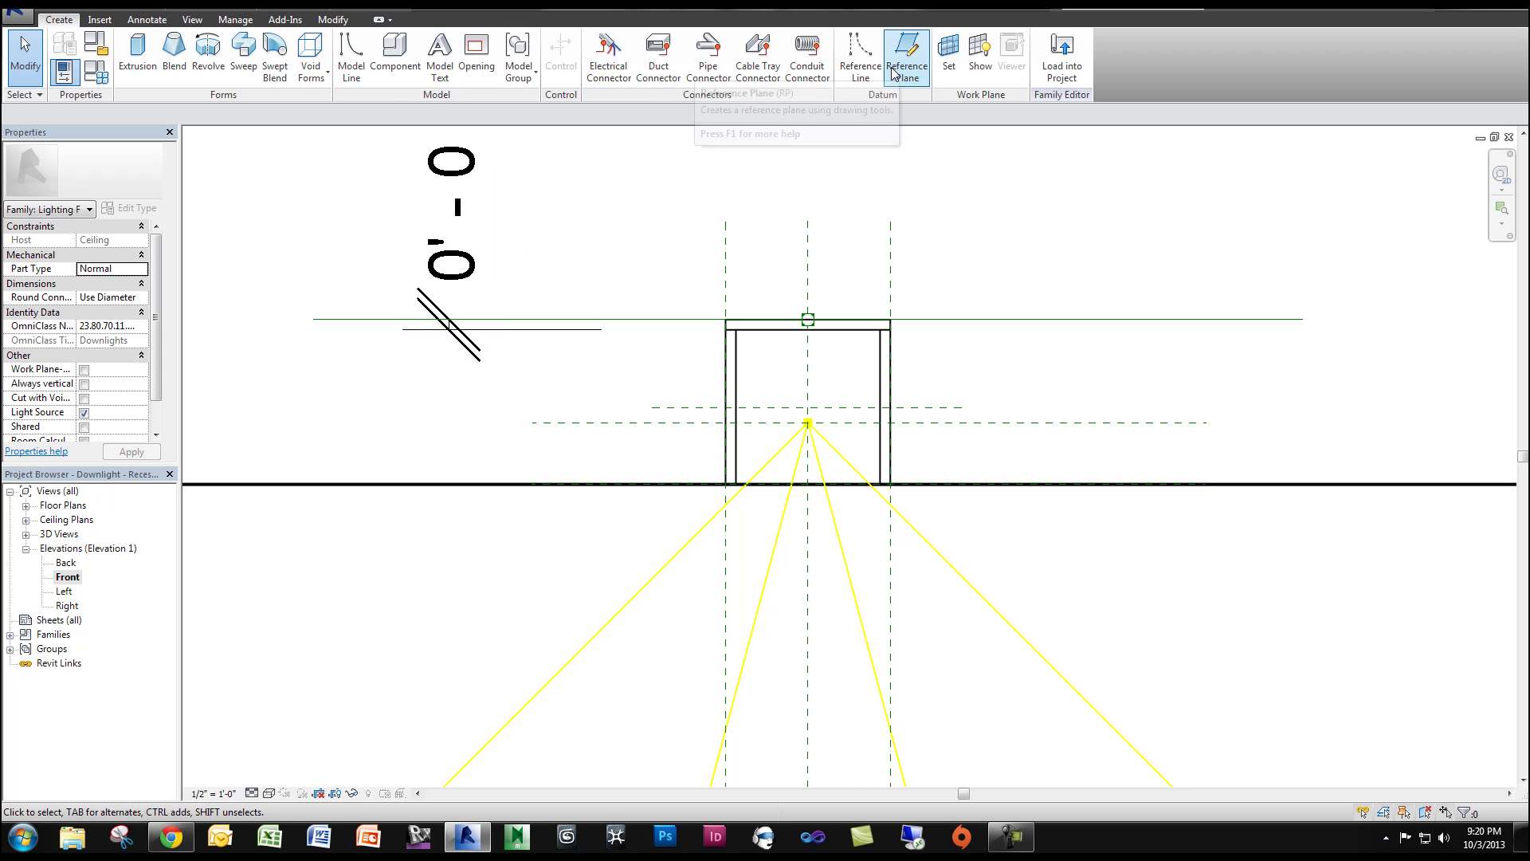
{"action": "scroll", "coordinate": [1059, 386], "scroll_direction": "up", "scroll_amount": 2}
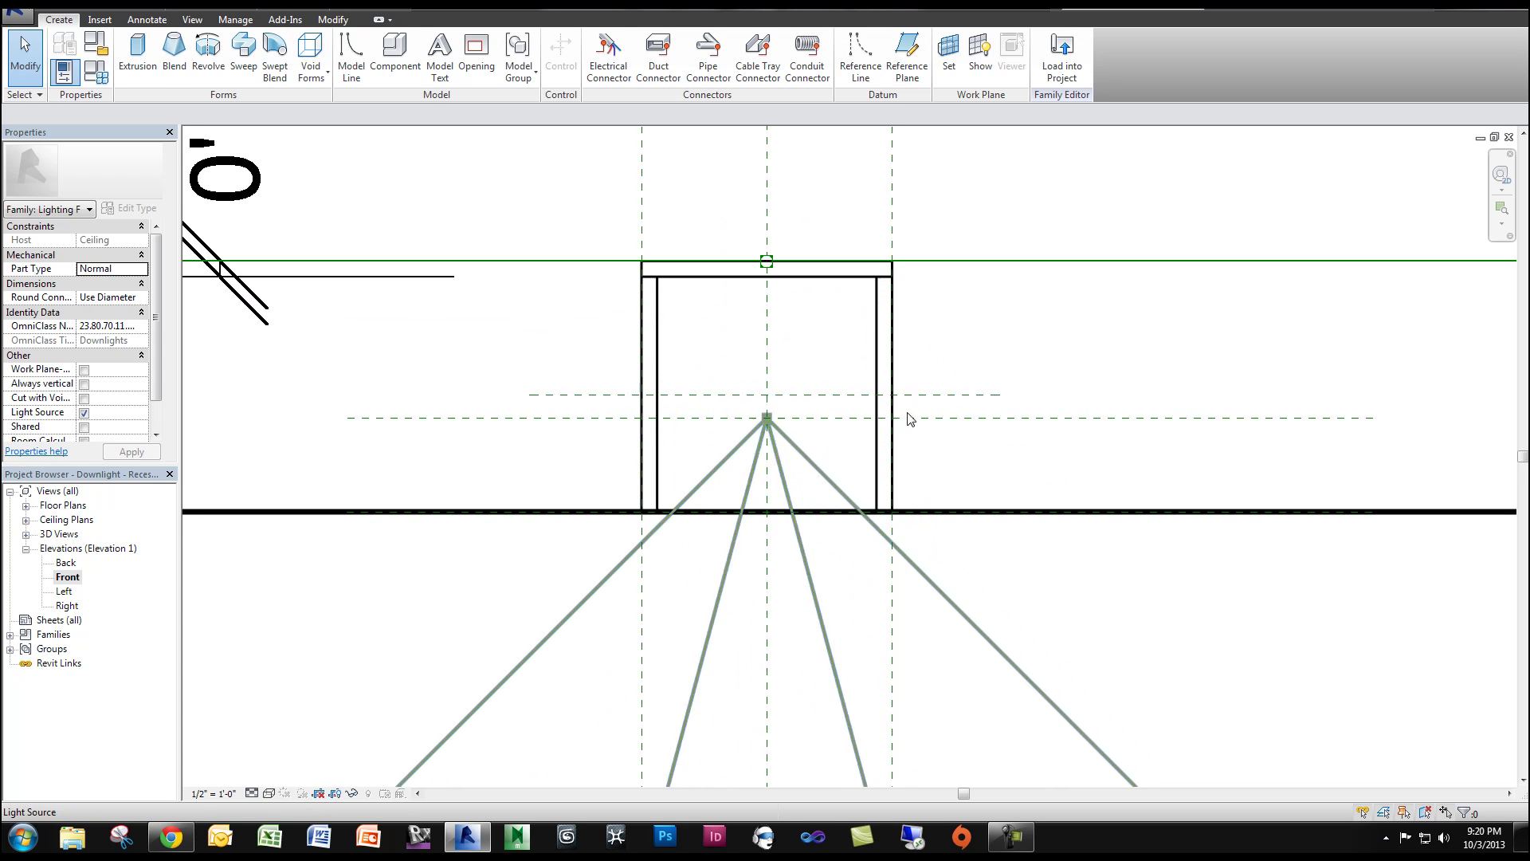
Step: Place an aligned dimension between the new reference plane and its neighbour
{"action": "left_click", "coordinate": [959, 390]}
{"action": "left_click", "coordinate": [1056, 362]}
{"action": "middle_click_drag", "start_coordinate": [1055, 363], "coordinate": [923, 355]}
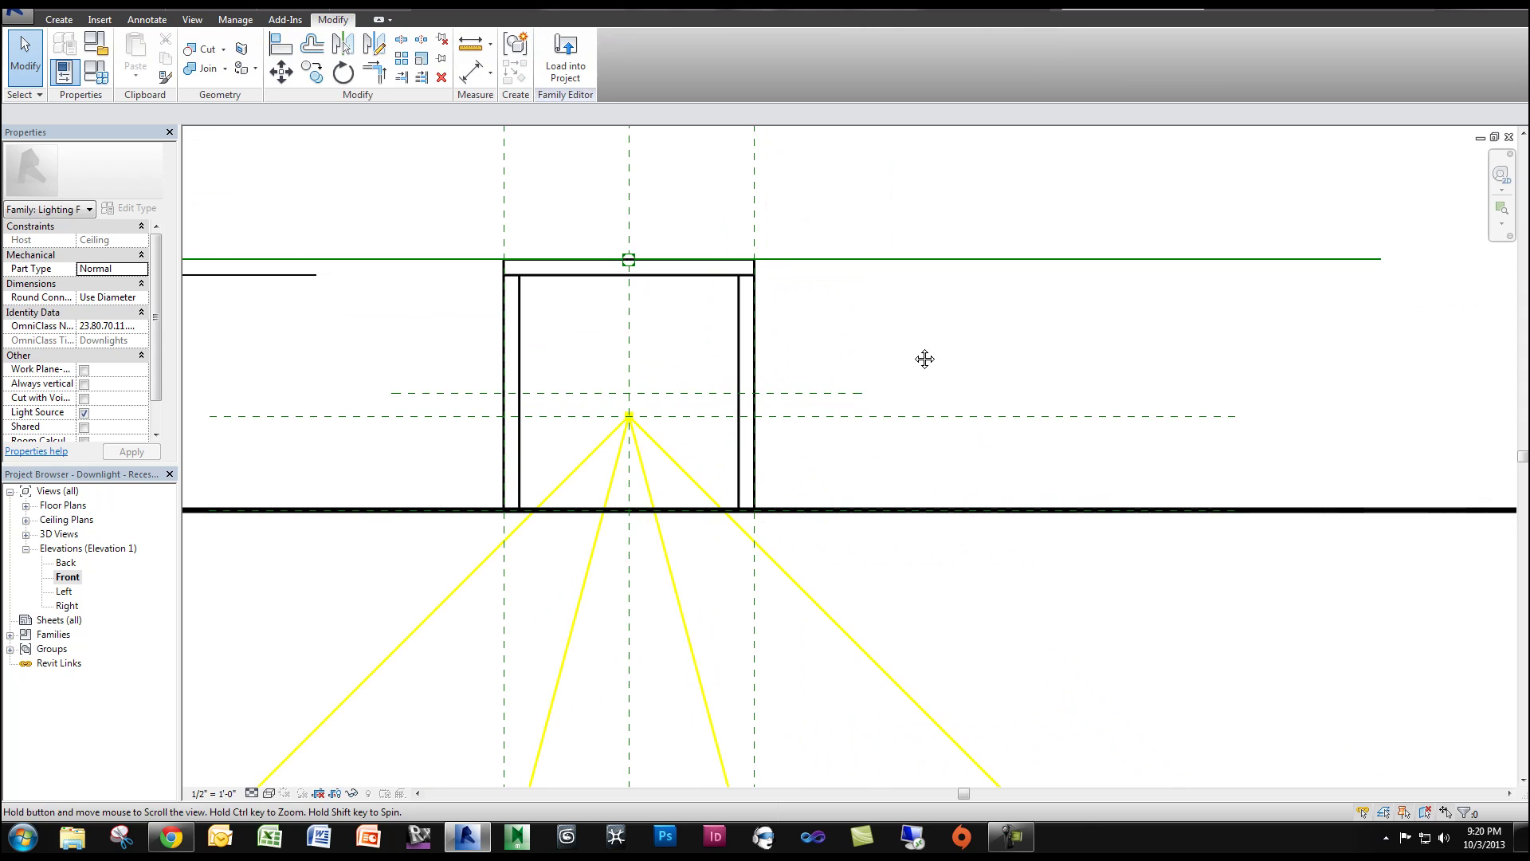
{"action": "left_click", "coordinate": [147, 19]}
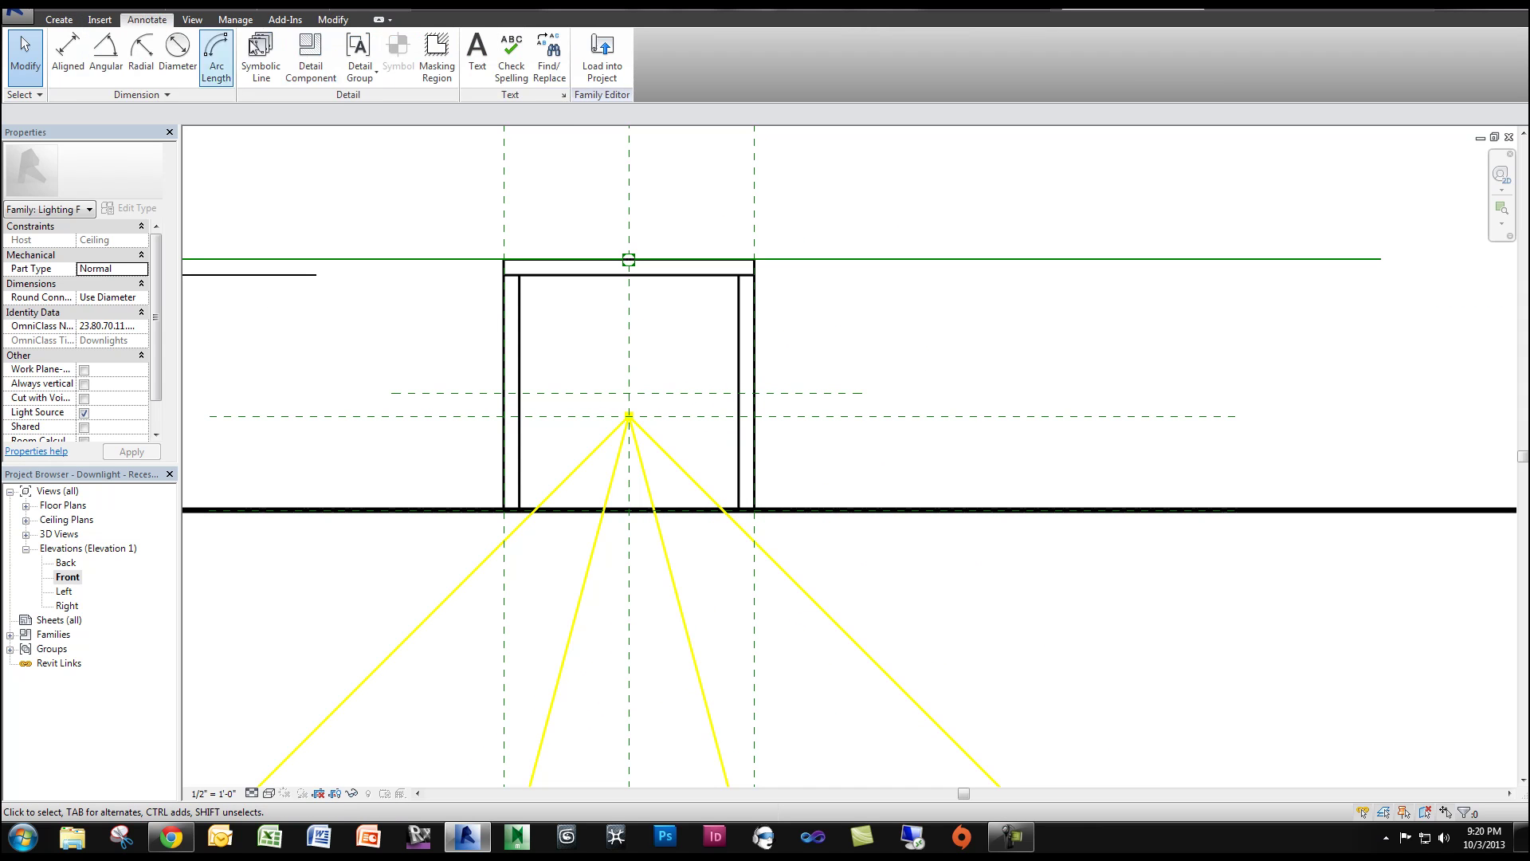
{"action": "left_click", "coordinate": [68, 54]}
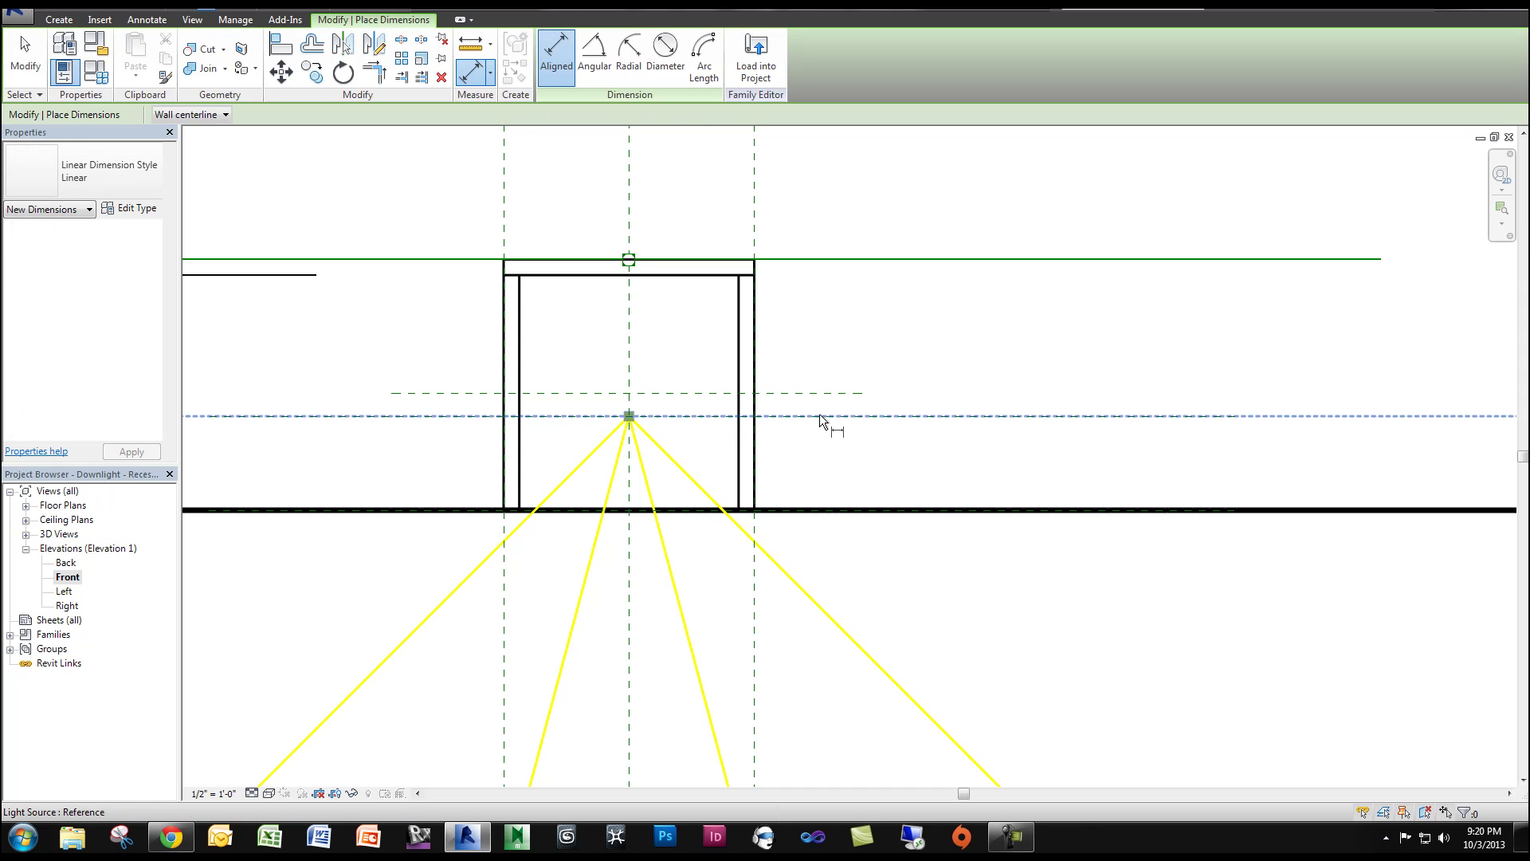
{"action": "left_click", "coordinate": [829, 413]}
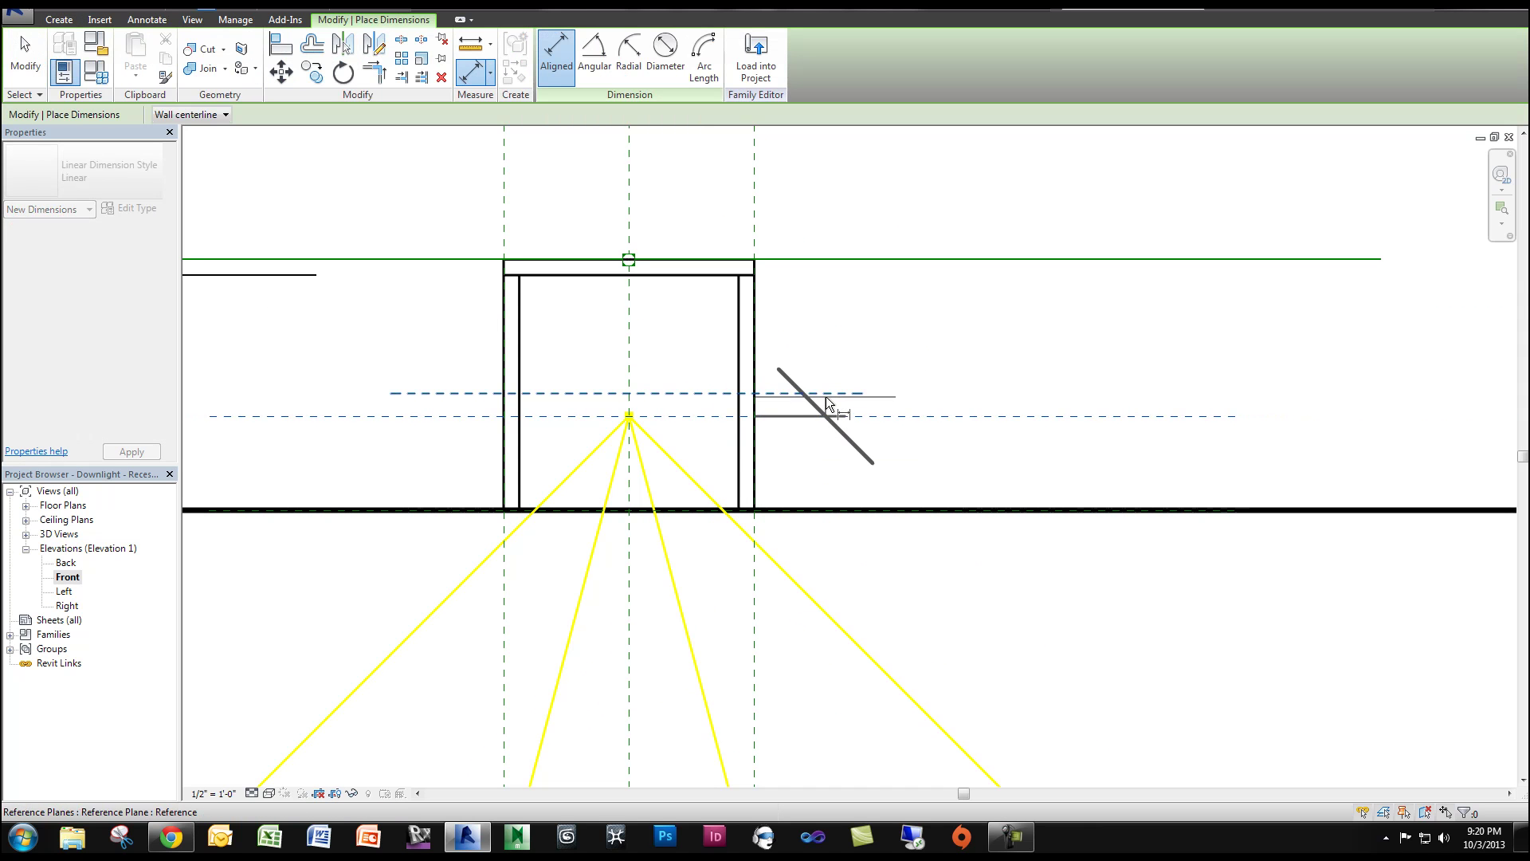
{"action": "scroll", "coordinate": [825, 395], "scroll_direction": "down", "scroll_amount": 4}
{"action": "left_click", "coordinate": [811, 365]}
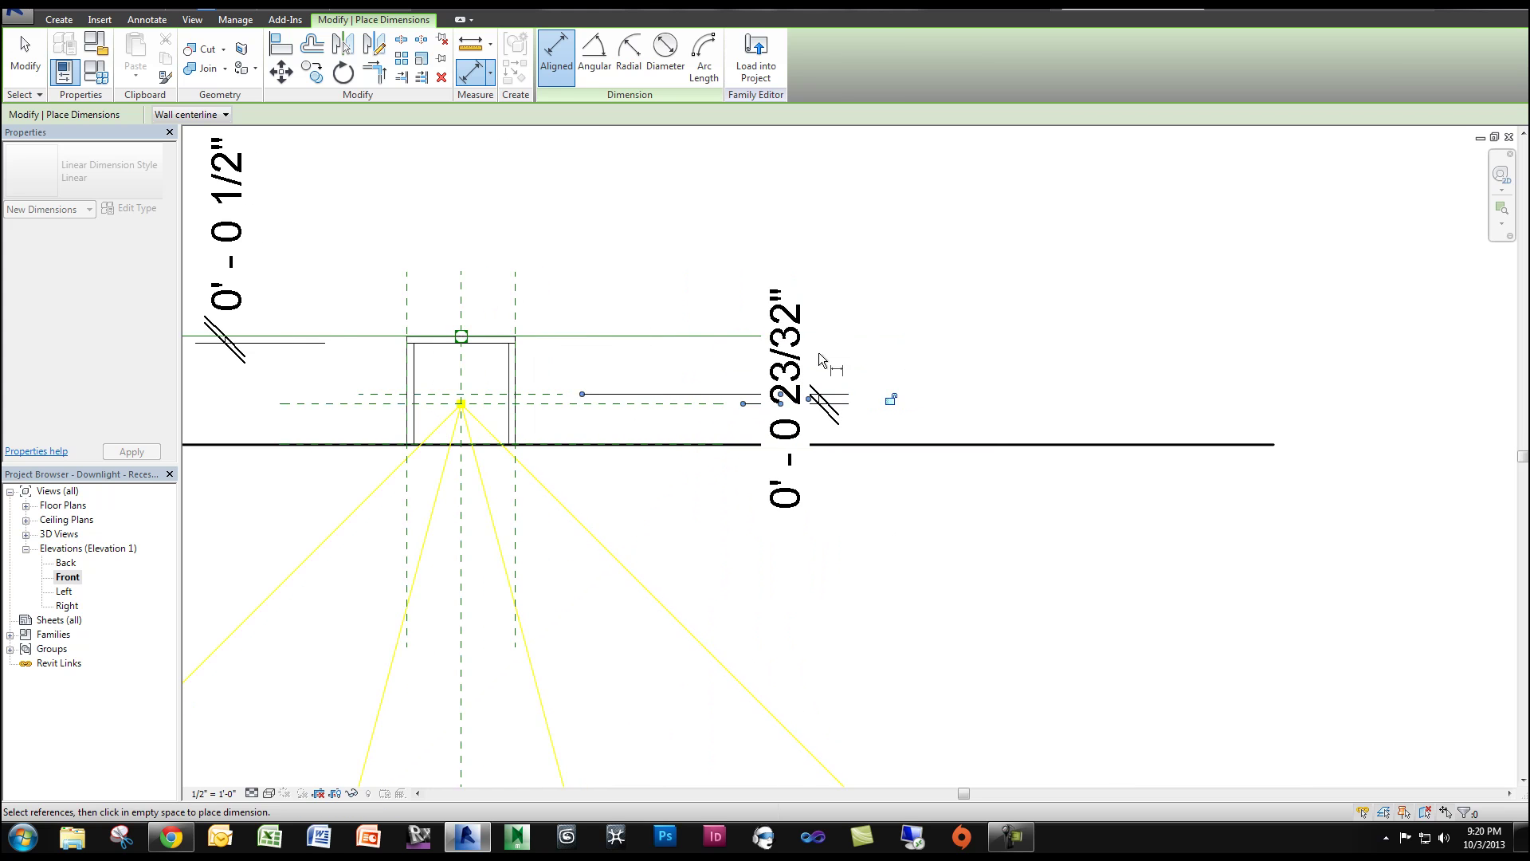
{"action": "key", "text": "Escape"}
{"action": "key", "text": "Escape"}
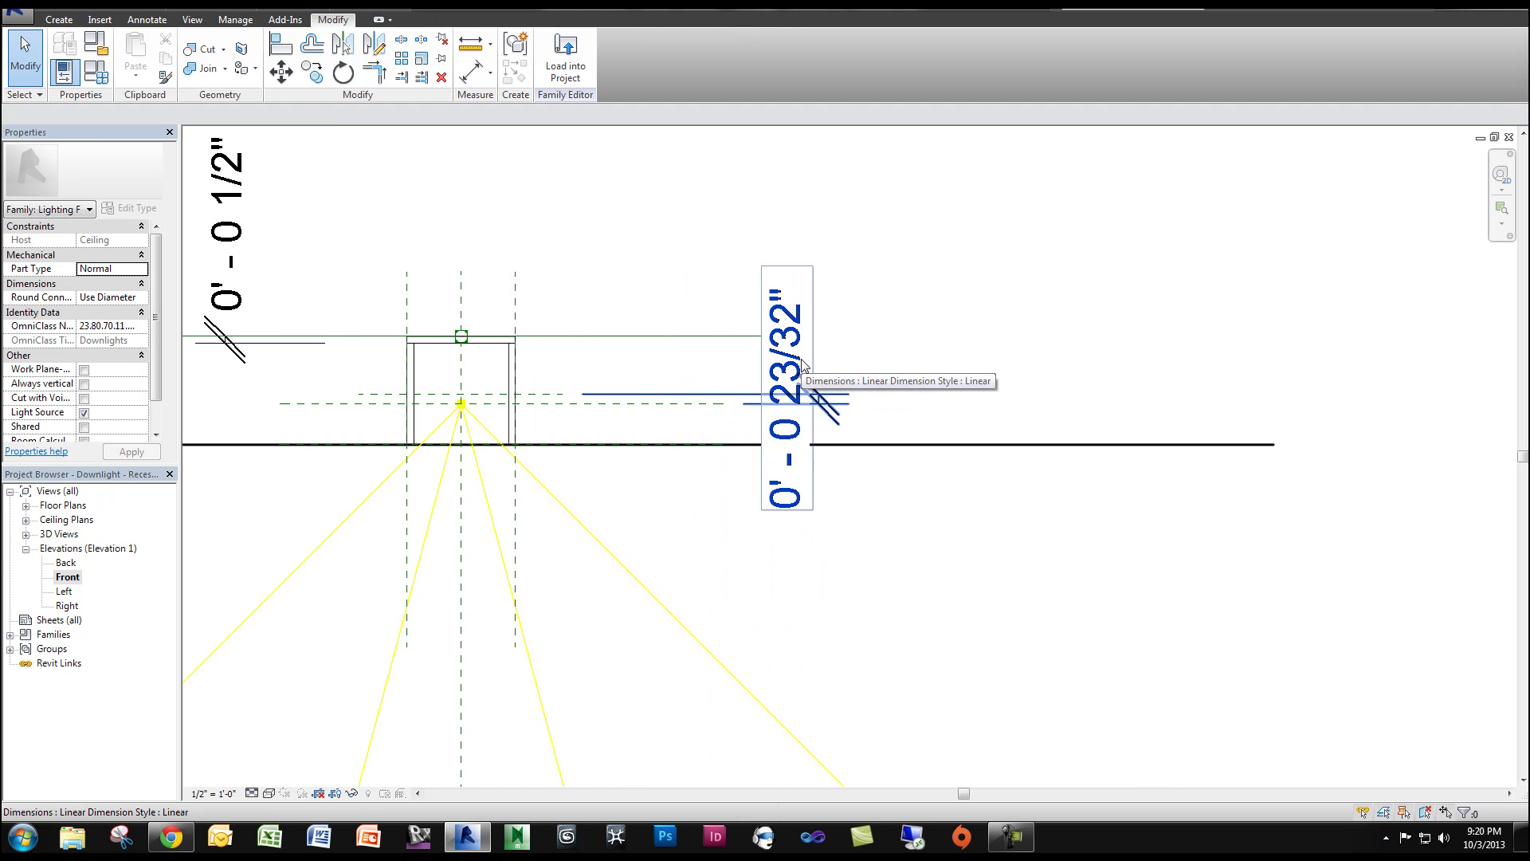
Step: Set the reference plane 1/2" from its neighbour and make that dimension permanent
{"action": "left_click", "coordinate": [802, 365]}
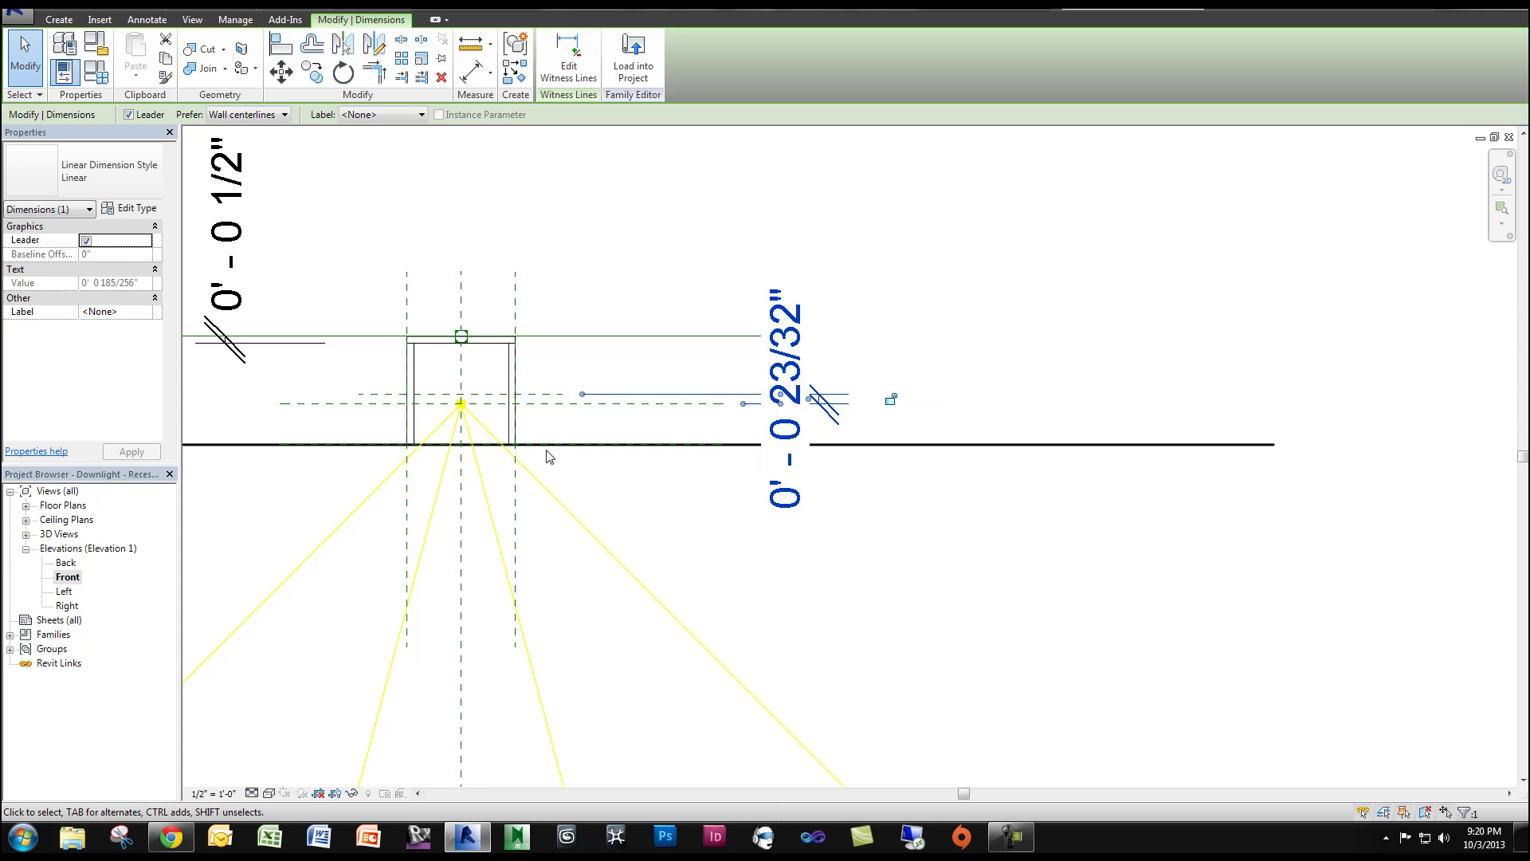
{"action": "scroll", "coordinate": [745, 430], "scroll_direction": "up", "scroll_amount": 3}
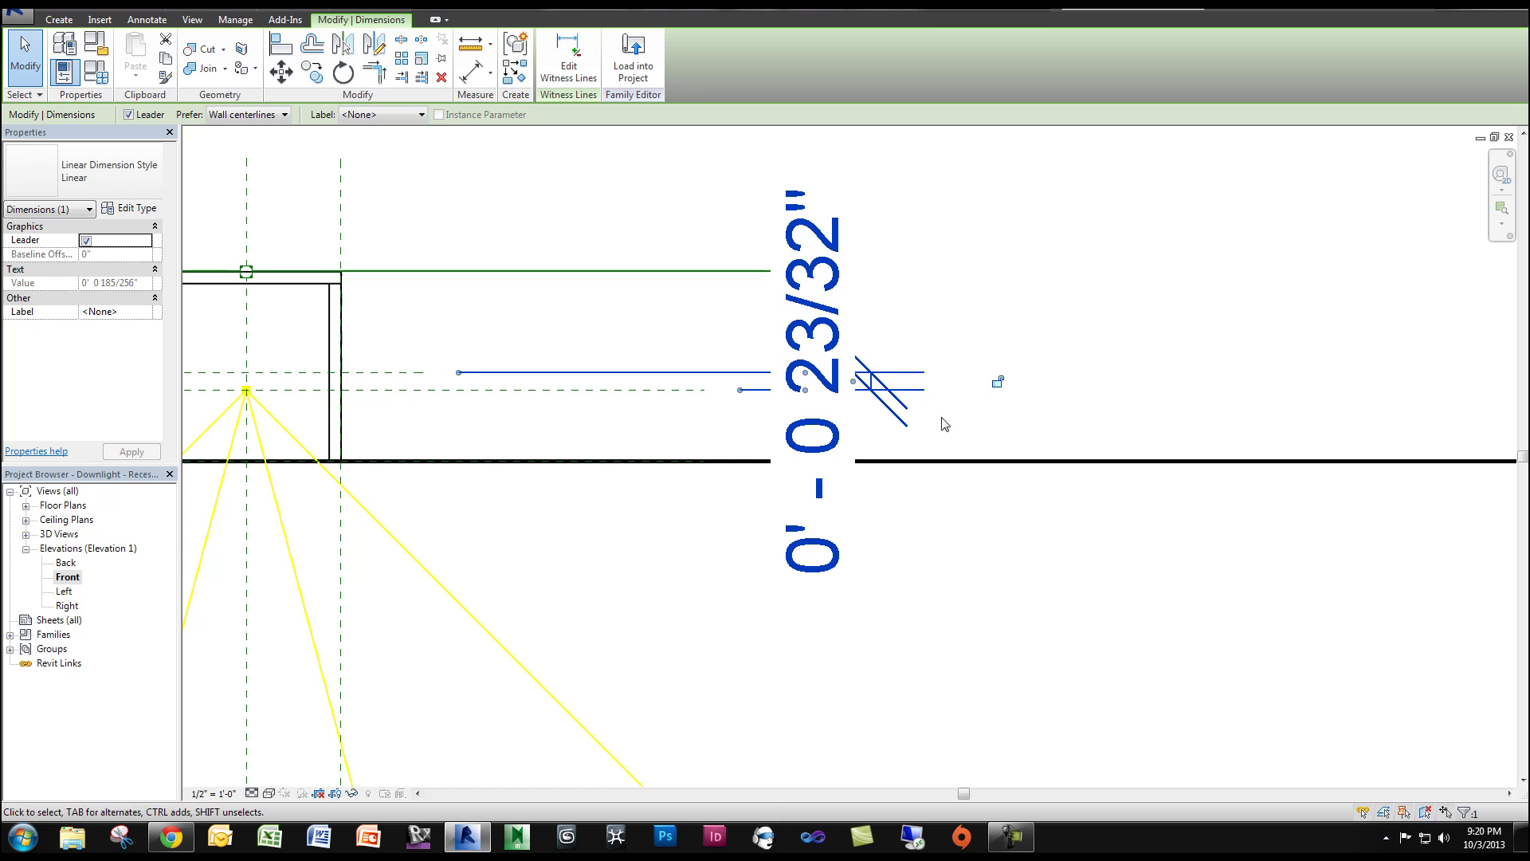
{"action": "left_click", "coordinate": [404, 372]}
{"action": "middle_click_drag", "start_coordinate": [785, 413], "coordinate": [1005, 409]}
{"action": "left_click", "coordinate": [1066, 393]}
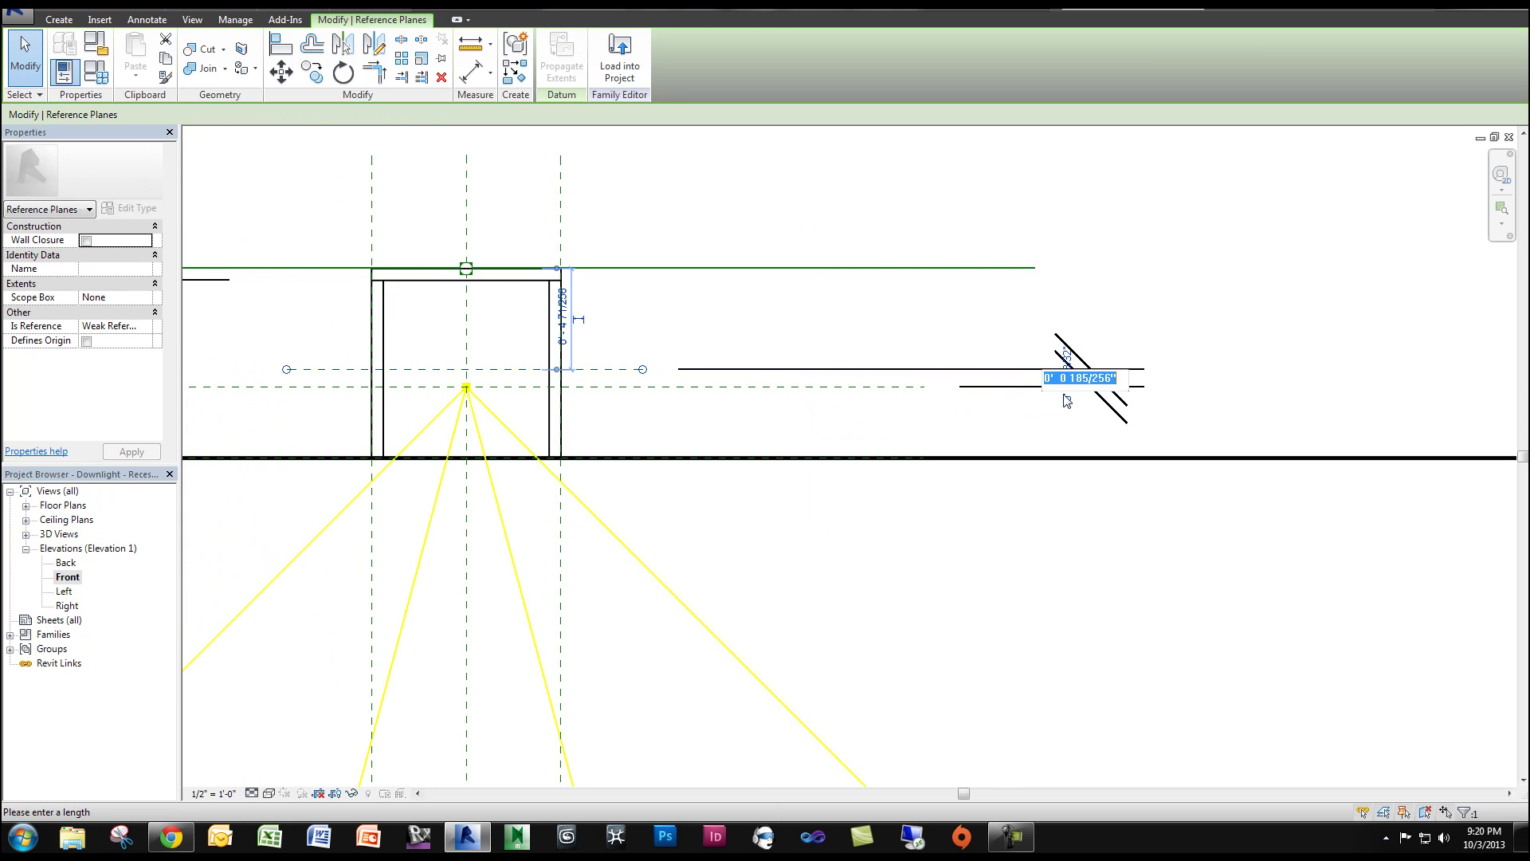
{"action": "type", "text": "1/2"}
{"action": "key", "text": "Return"}
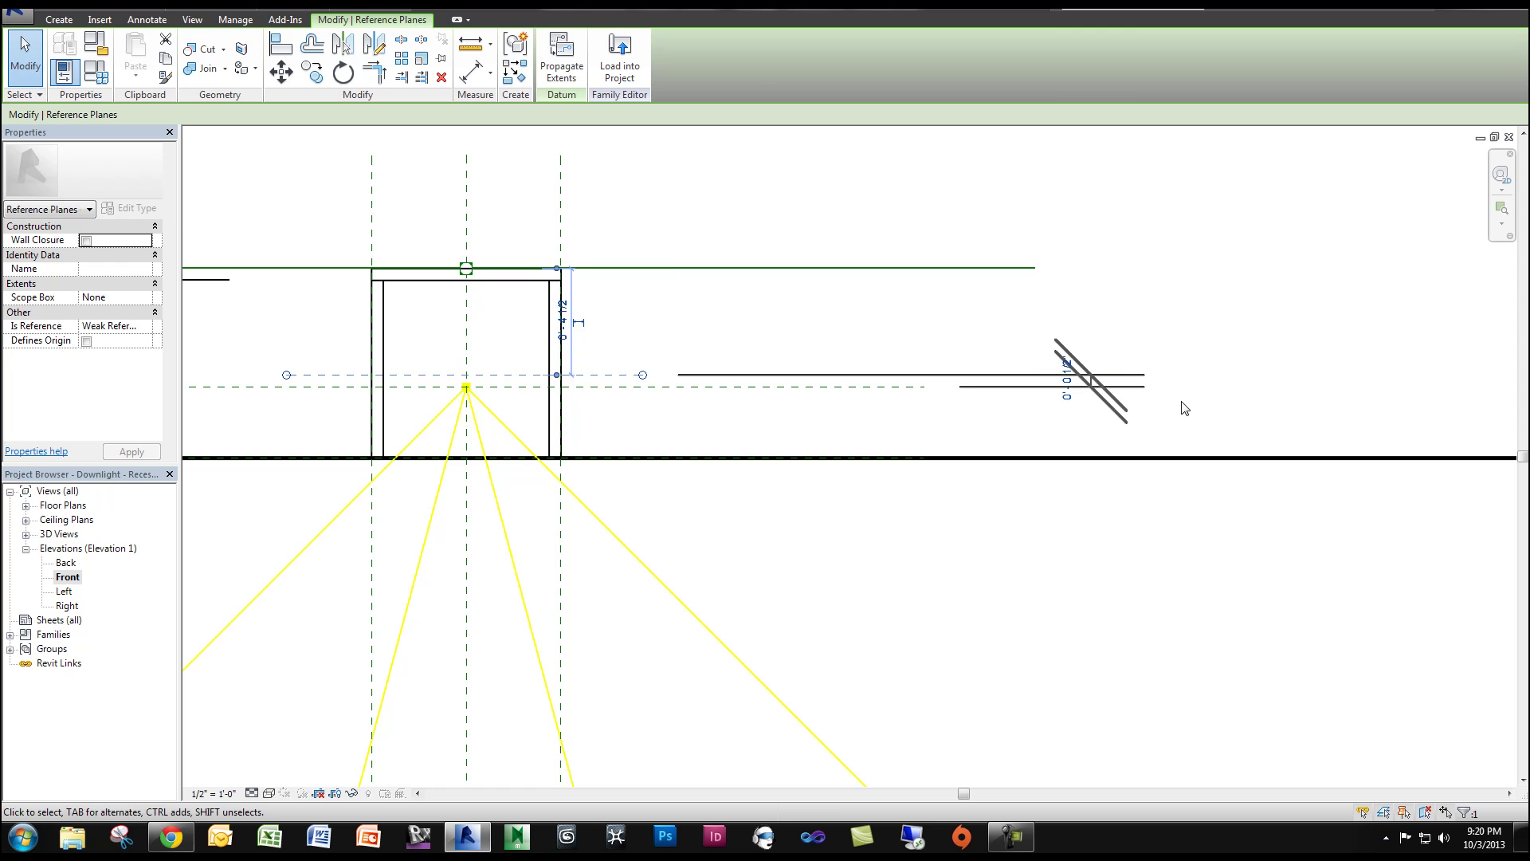
{"action": "left_click", "coordinate": [1078, 430]}
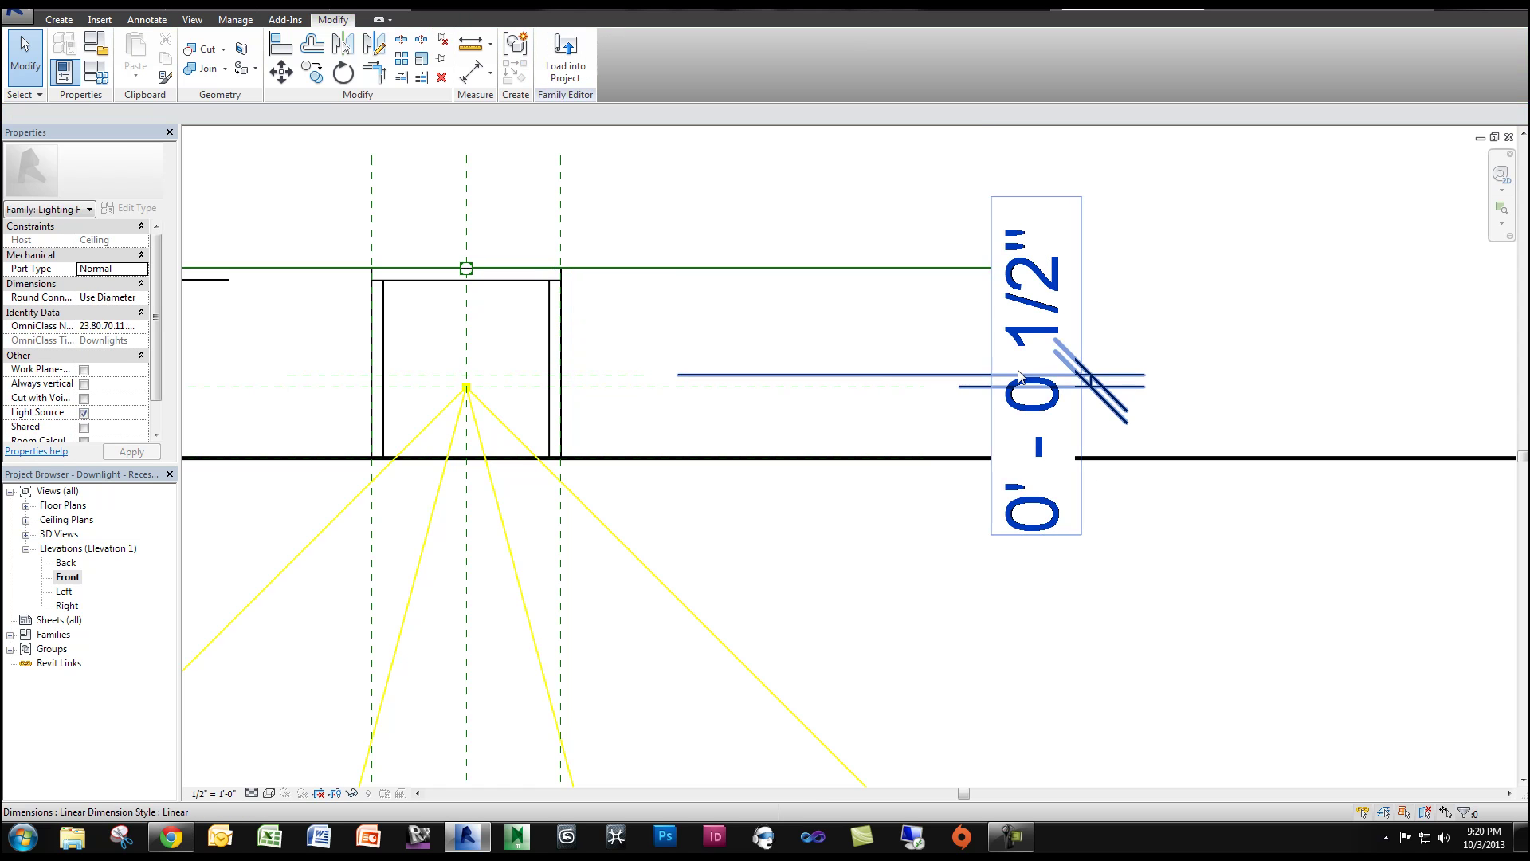
{"action": "left_click", "coordinate": [1215, 381]}
{"action": "scroll", "coordinate": [1145, 398], "scroll_direction": "down", "scroll_amount": 1}
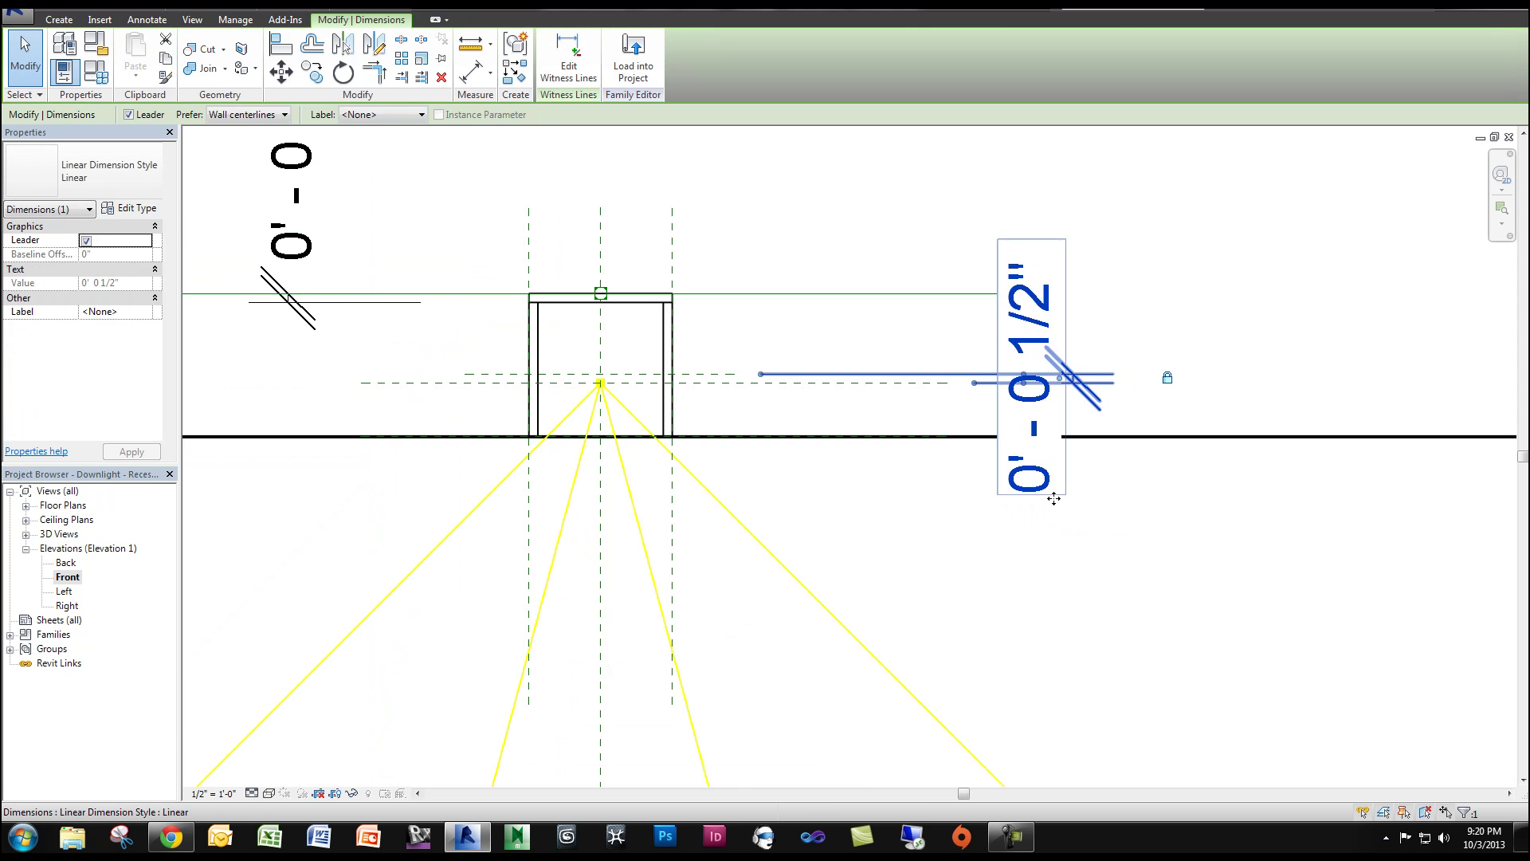
{"action": "scroll", "coordinate": [956, 494], "scroll_direction": "down", "scroll_amount": 2}
Step: Start an extrusion on the new reference plane, sketching in Reflected Ceiling Plan: Level 2
{"action": "key", "text": "Escape"}
{"action": "scroll", "coordinate": [781, 388], "scroll_direction": "up", "scroll_amount": 2}
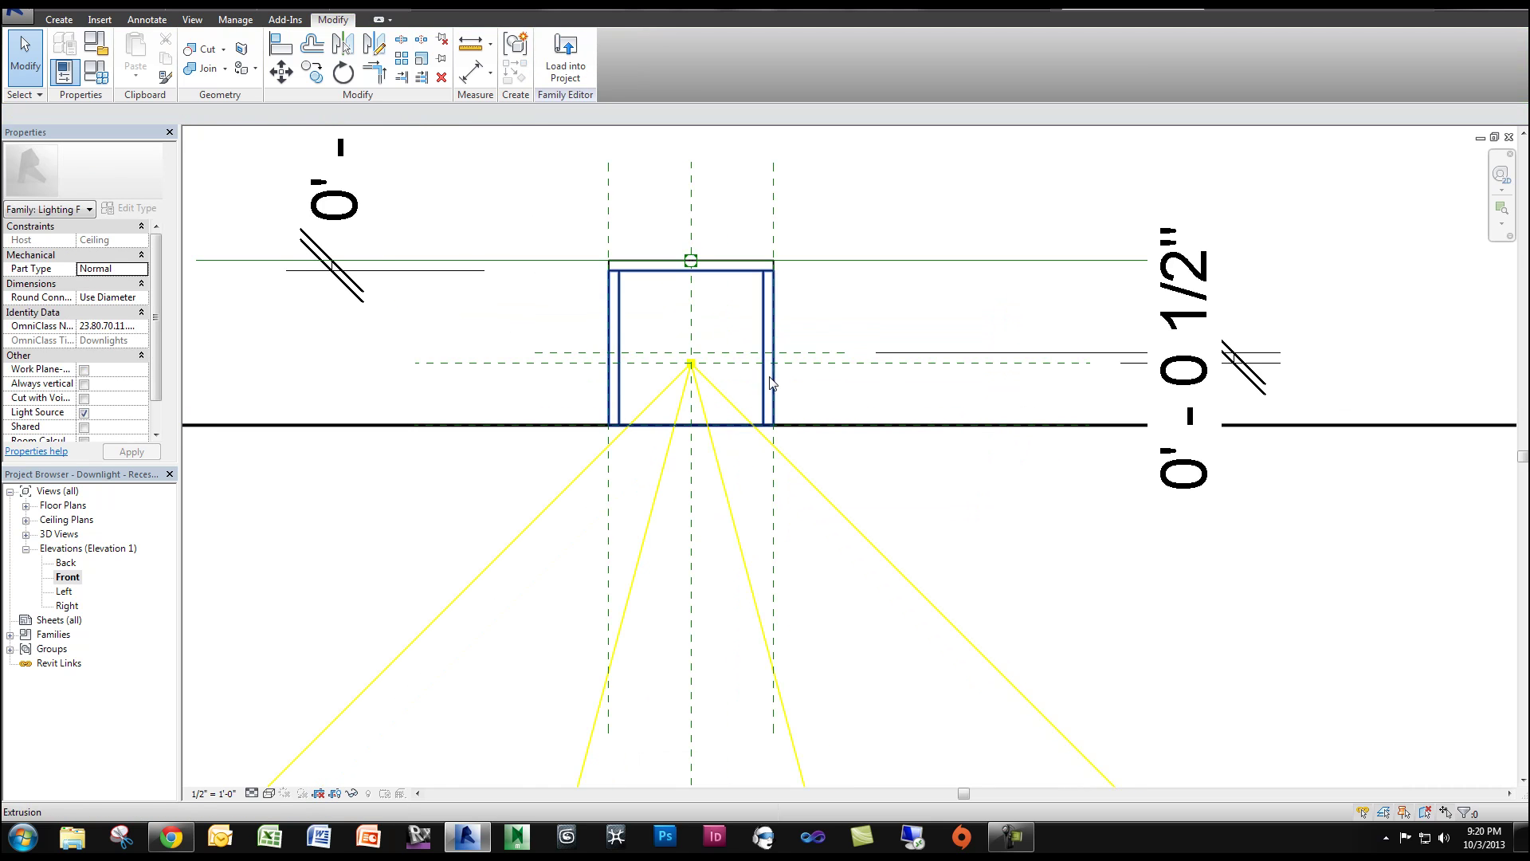
{"action": "left_click", "coordinate": [61, 20]}
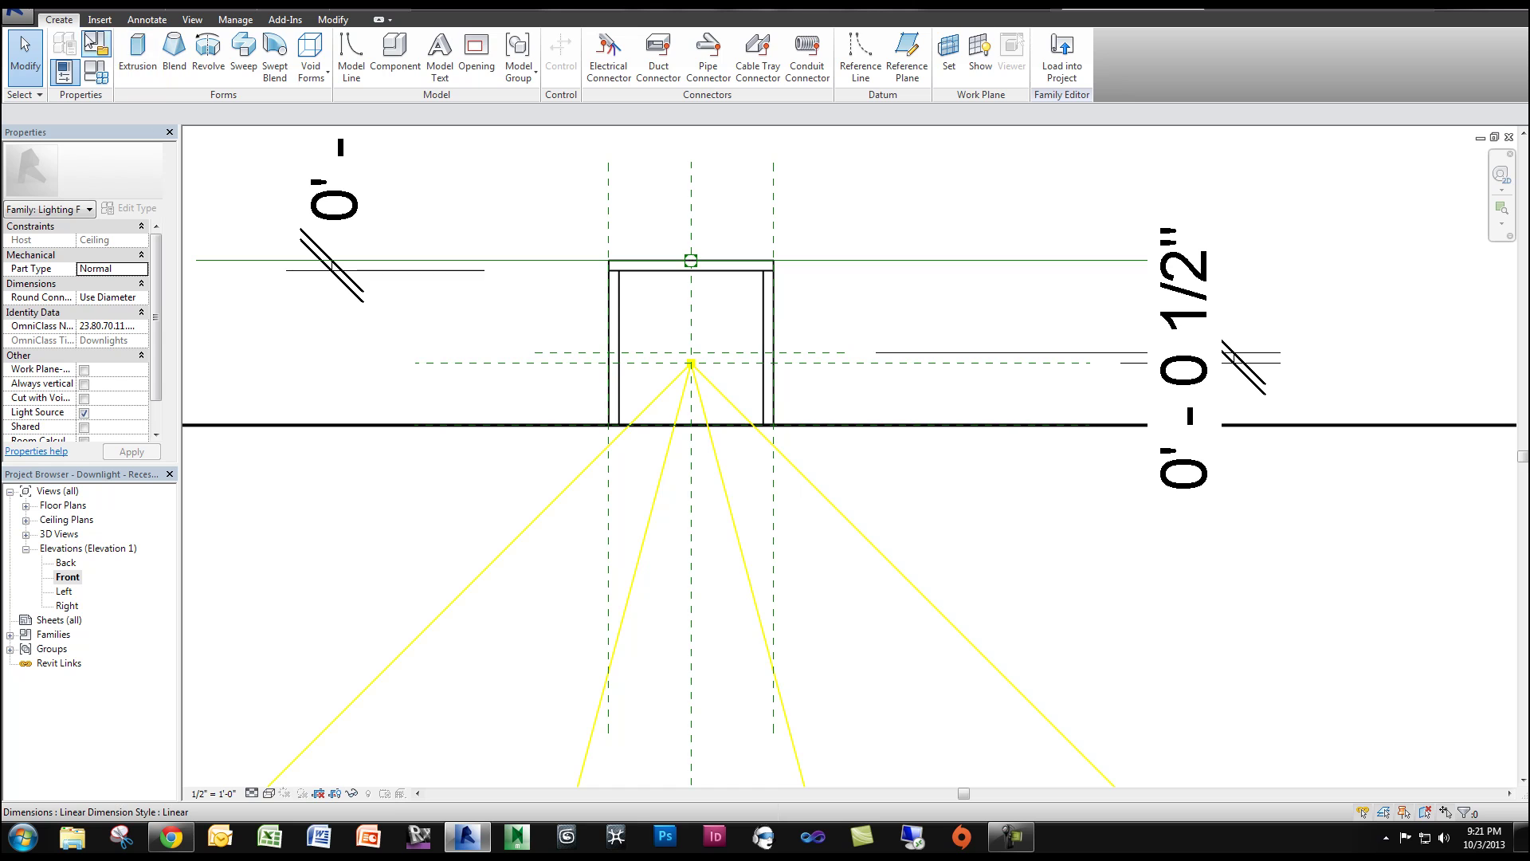
{"action": "left_click", "coordinate": [136, 54]}
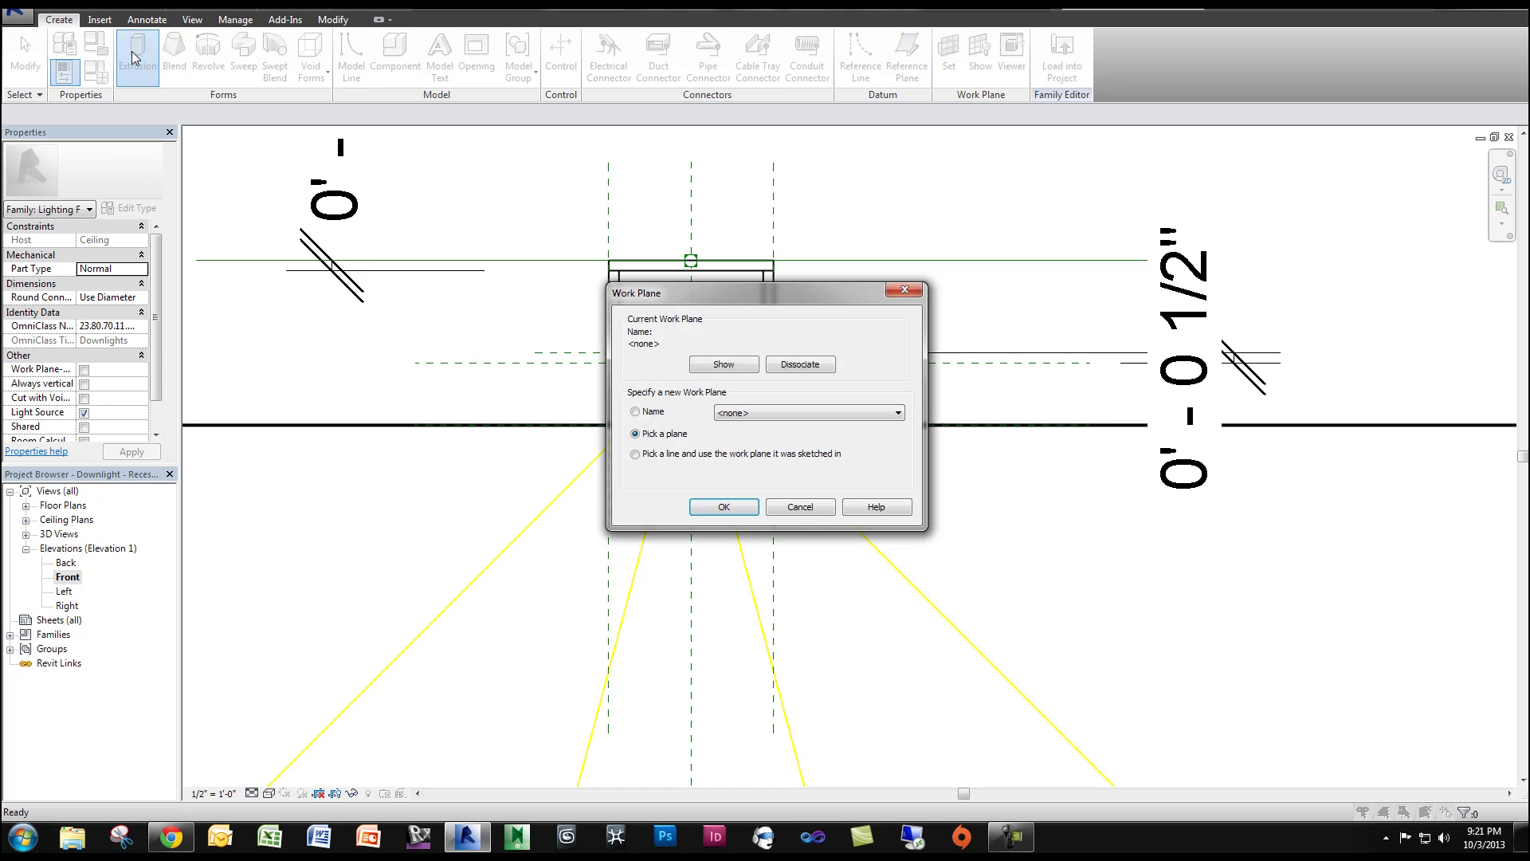
{"action": "left_click", "coordinate": [699, 508]}
{"action": "scroll", "coordinate": [579, 353], "scroll_direction": "up", "scroll_amount": 2}
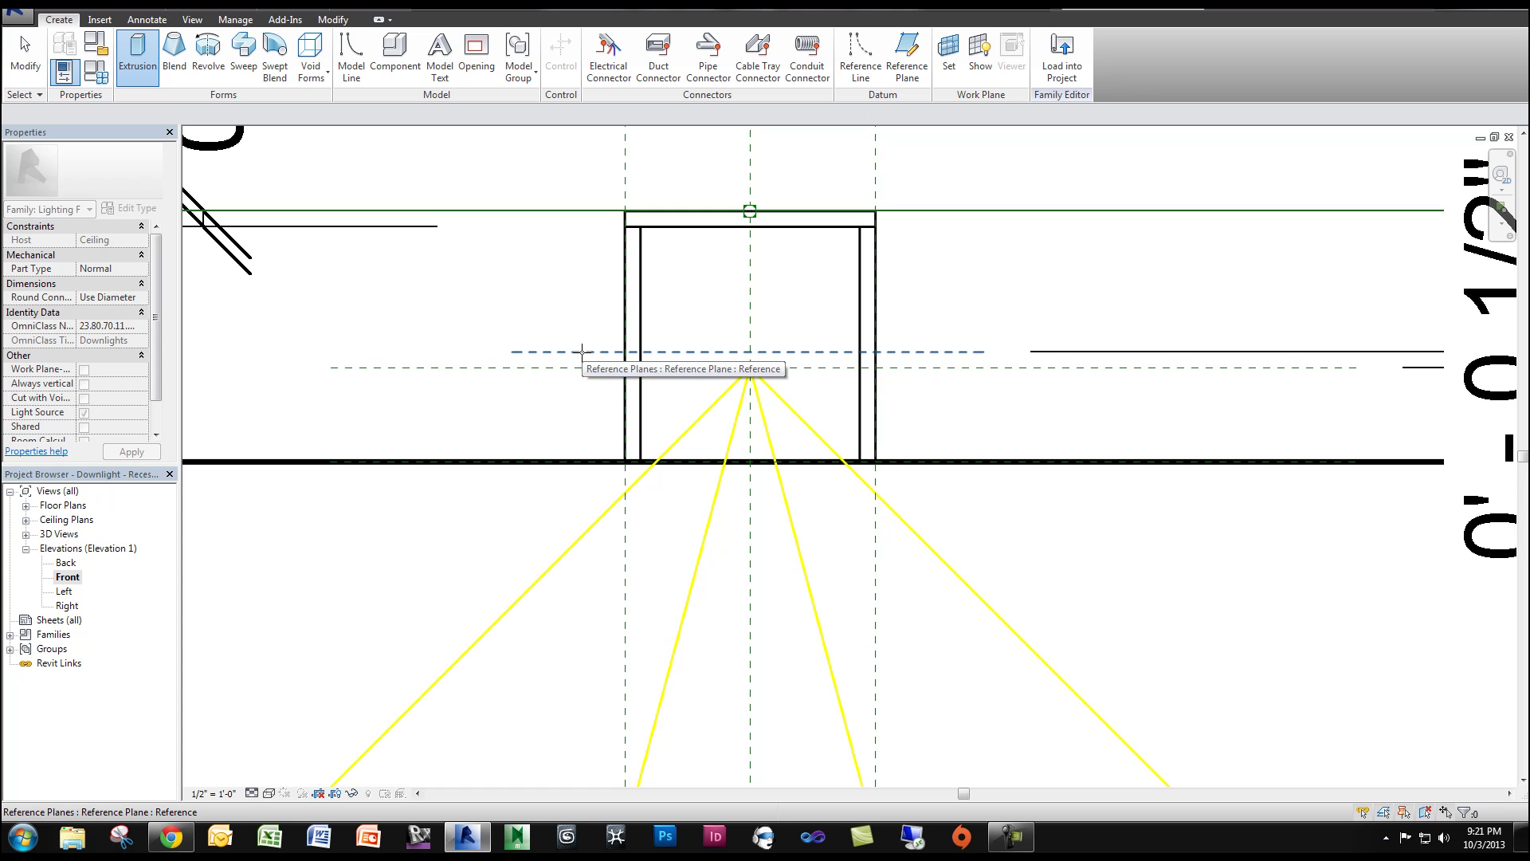
{"action": "left_click", "coordinate": [582, 352]}
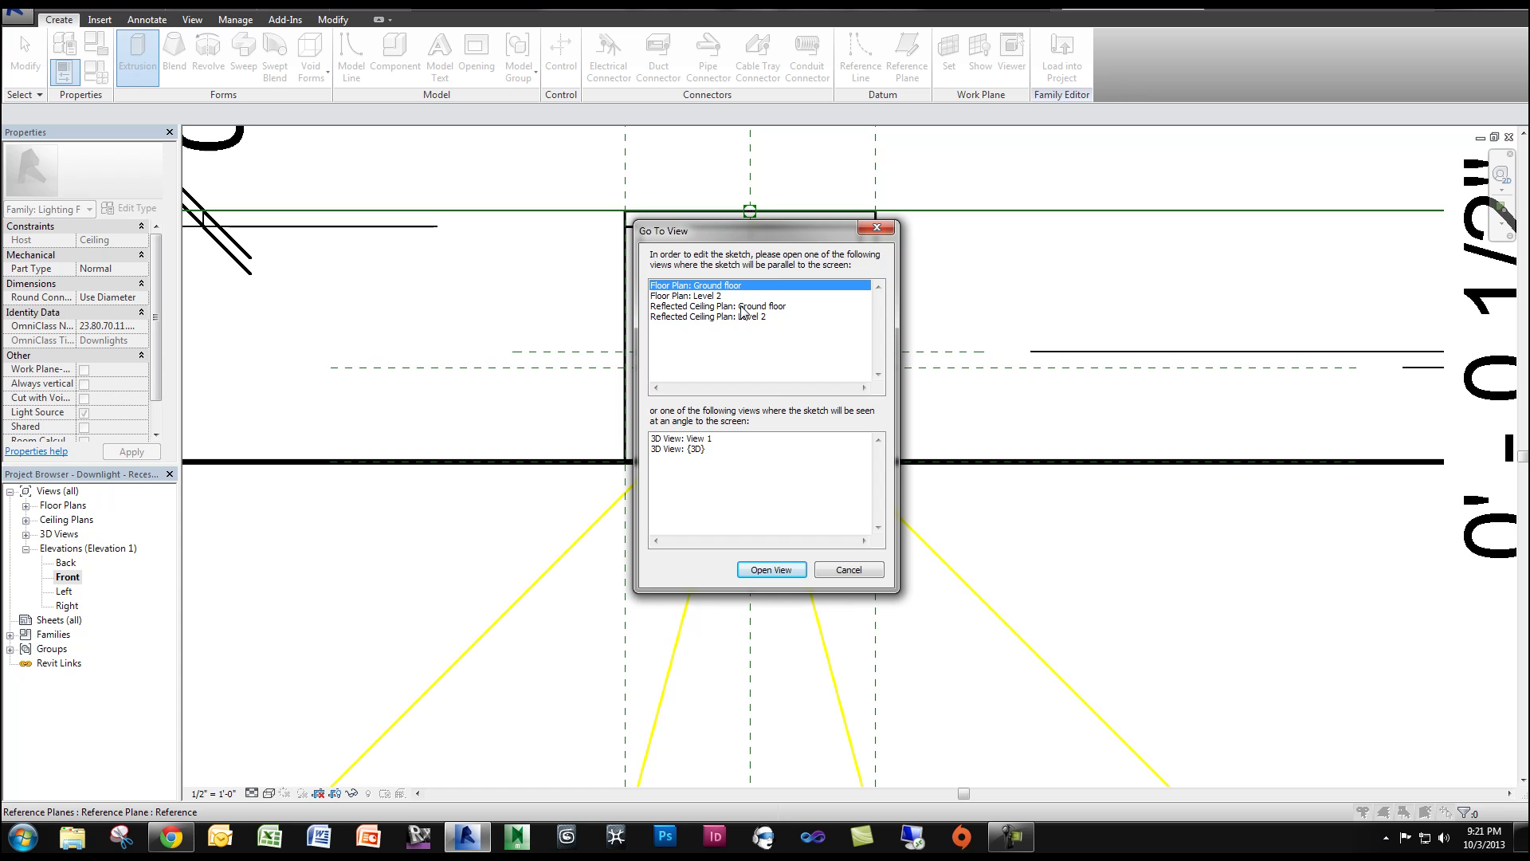
{"action": "left_click", "coordinate": [738, 316]}
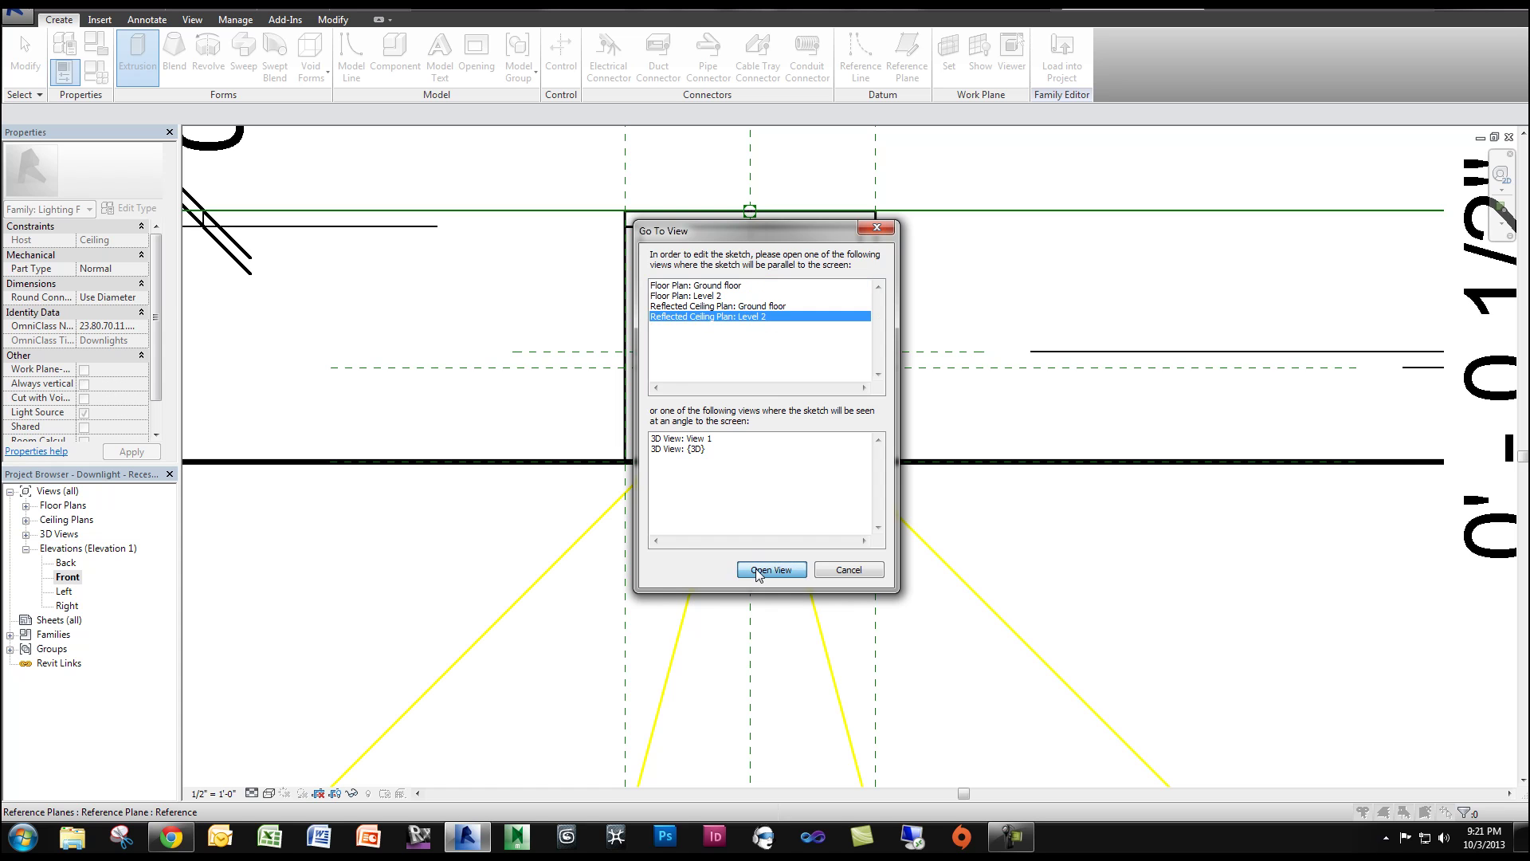
{"action": "left_click", "coordinate": [757, 570]}
Step: Open the Ground floor plan from Floor Plans
{"action": "scroll", "coordinate": [670, 565], "scroll_direction": "down", "scroll_amount": 3}
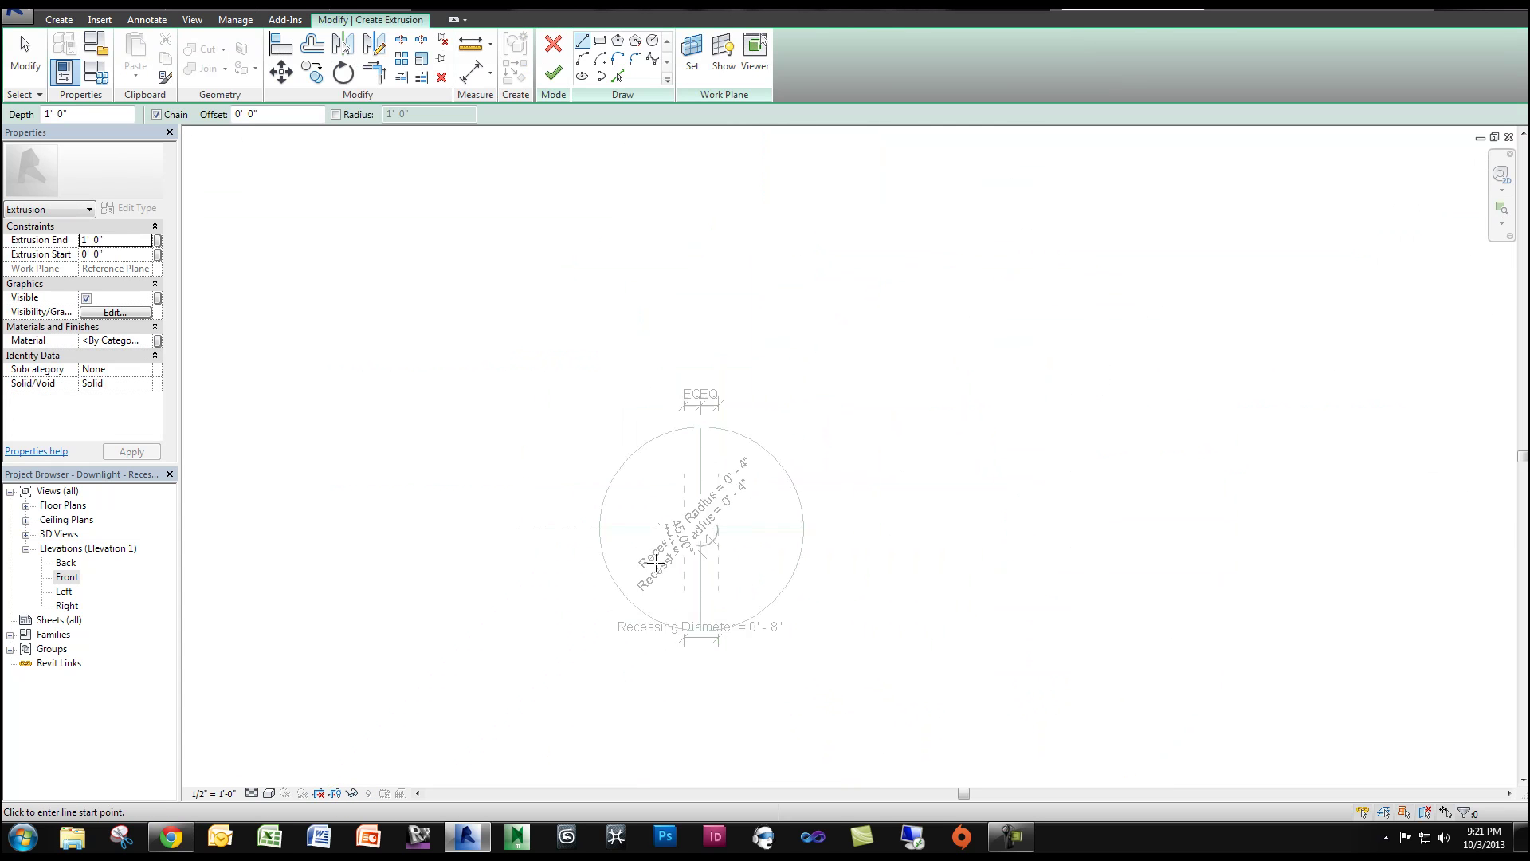
{"action": "scroll", "coordinate": [655, 564], "scroll_direction": "down", "scroll_amount": 3}
{"action": "left_click", "coordinate": [24, 517]}
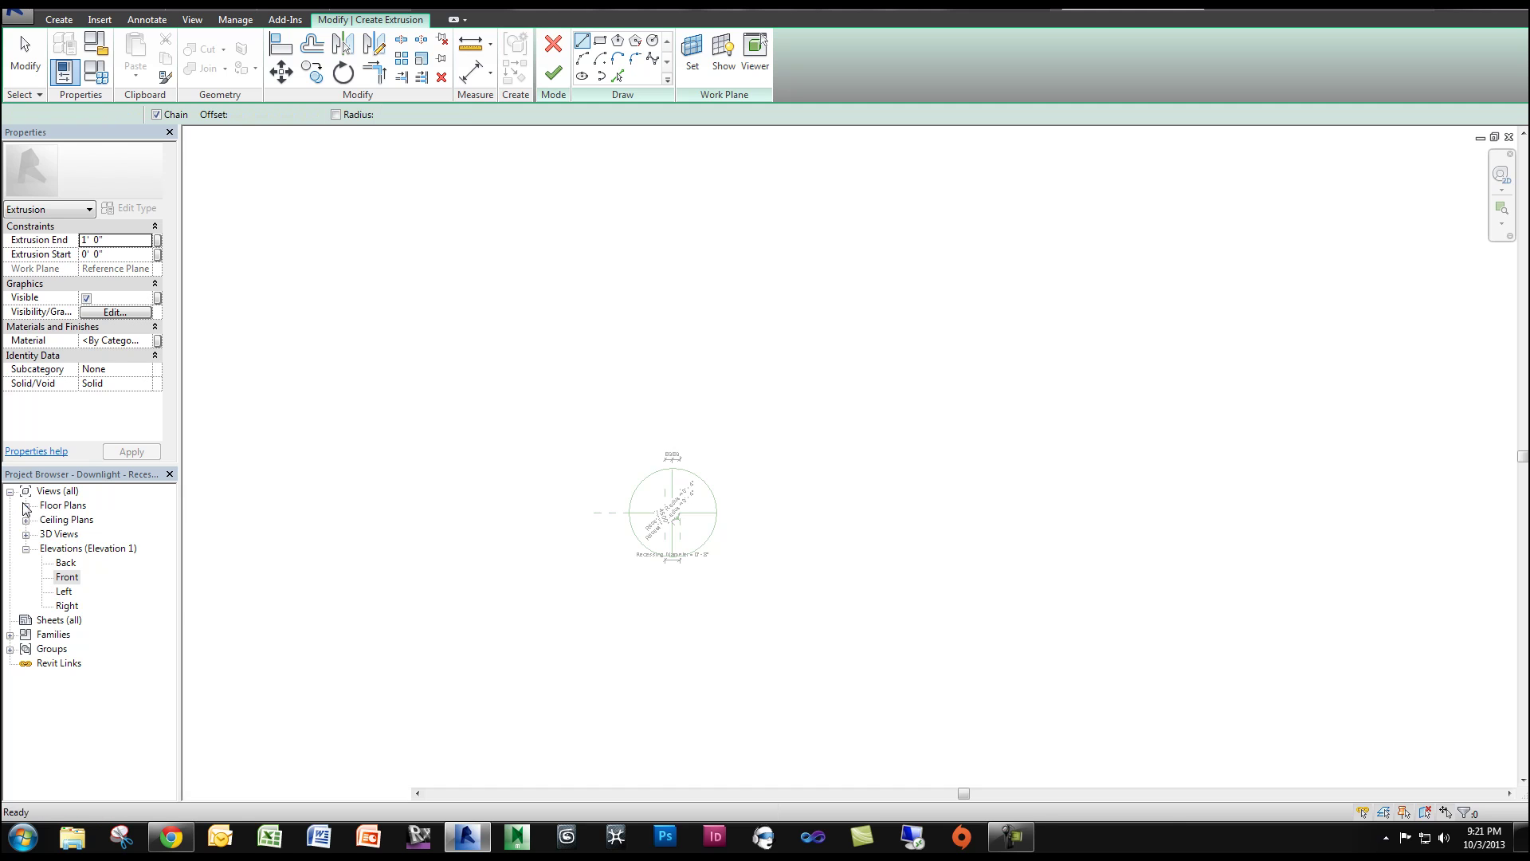
{"action": "left_click", "coordinate": [26, 505]}
{"action": "double_click", "coordinate": [76, 520]}
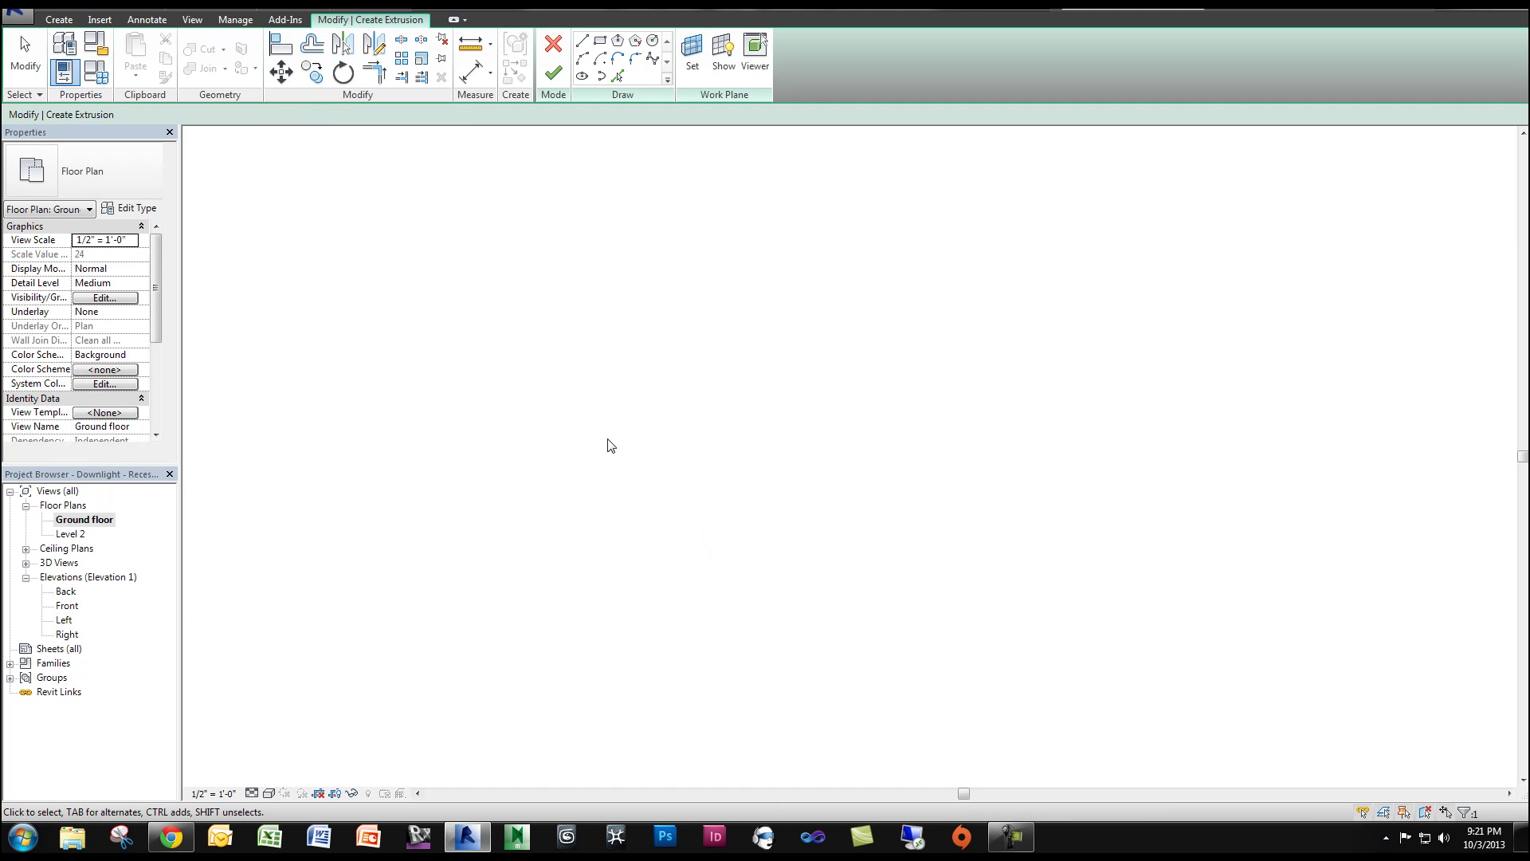
Step: Set the view scale to 6" = 1'-0" and centre the circle sketch
{"action": "scroll", "coordinate": [677, 502], "scroll_direction": "up", "scroll_amount": 3}
{"action": "scroll", "coordinate": [677, 502], "scroll_direction": "up", "scroll_amount": 5}
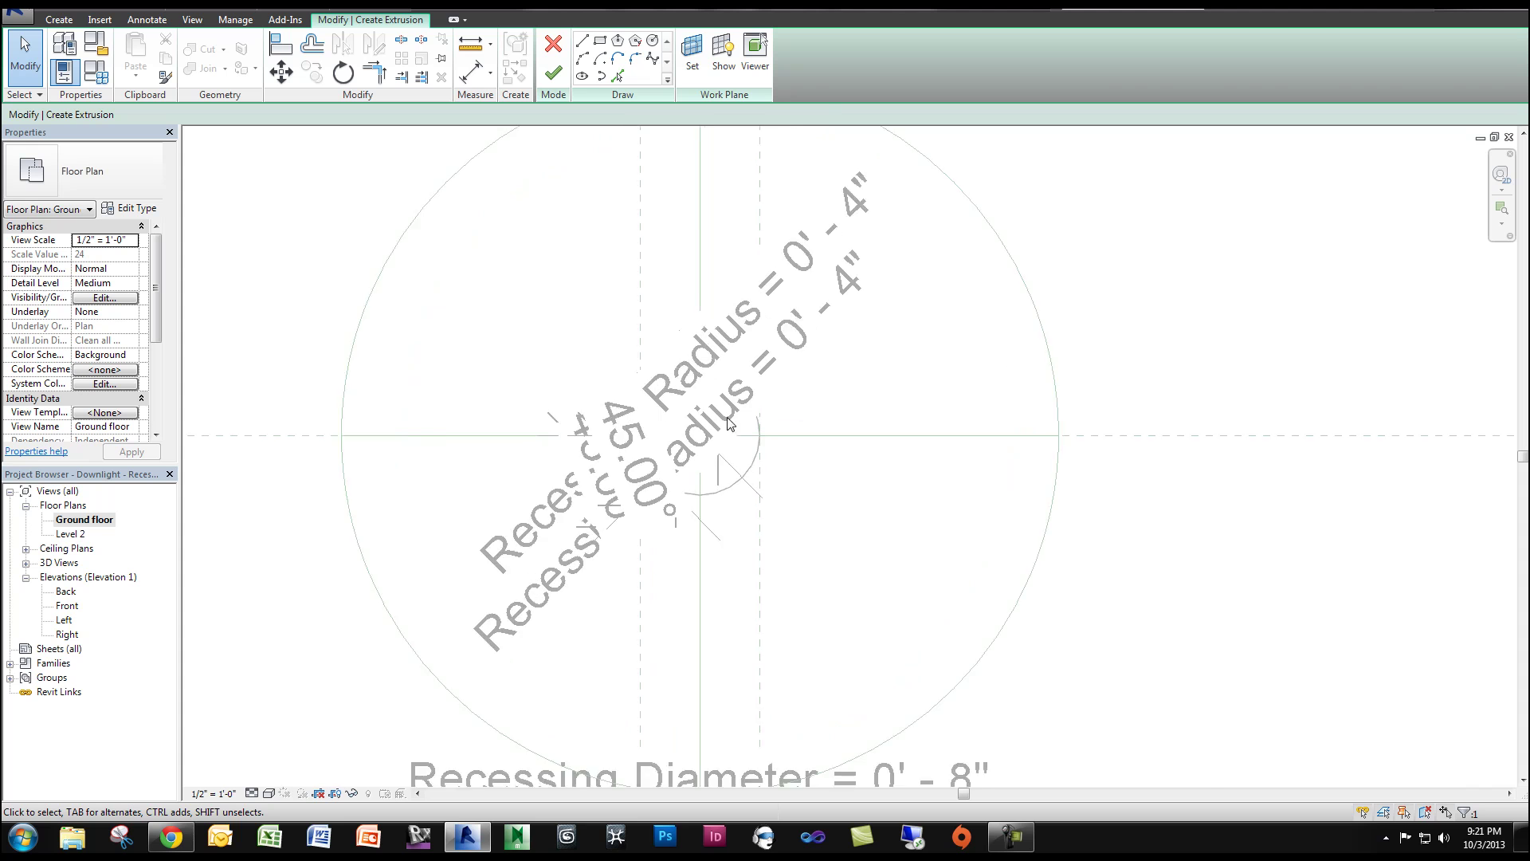
{"action": "left_click", "coordinate": [205, 793]}
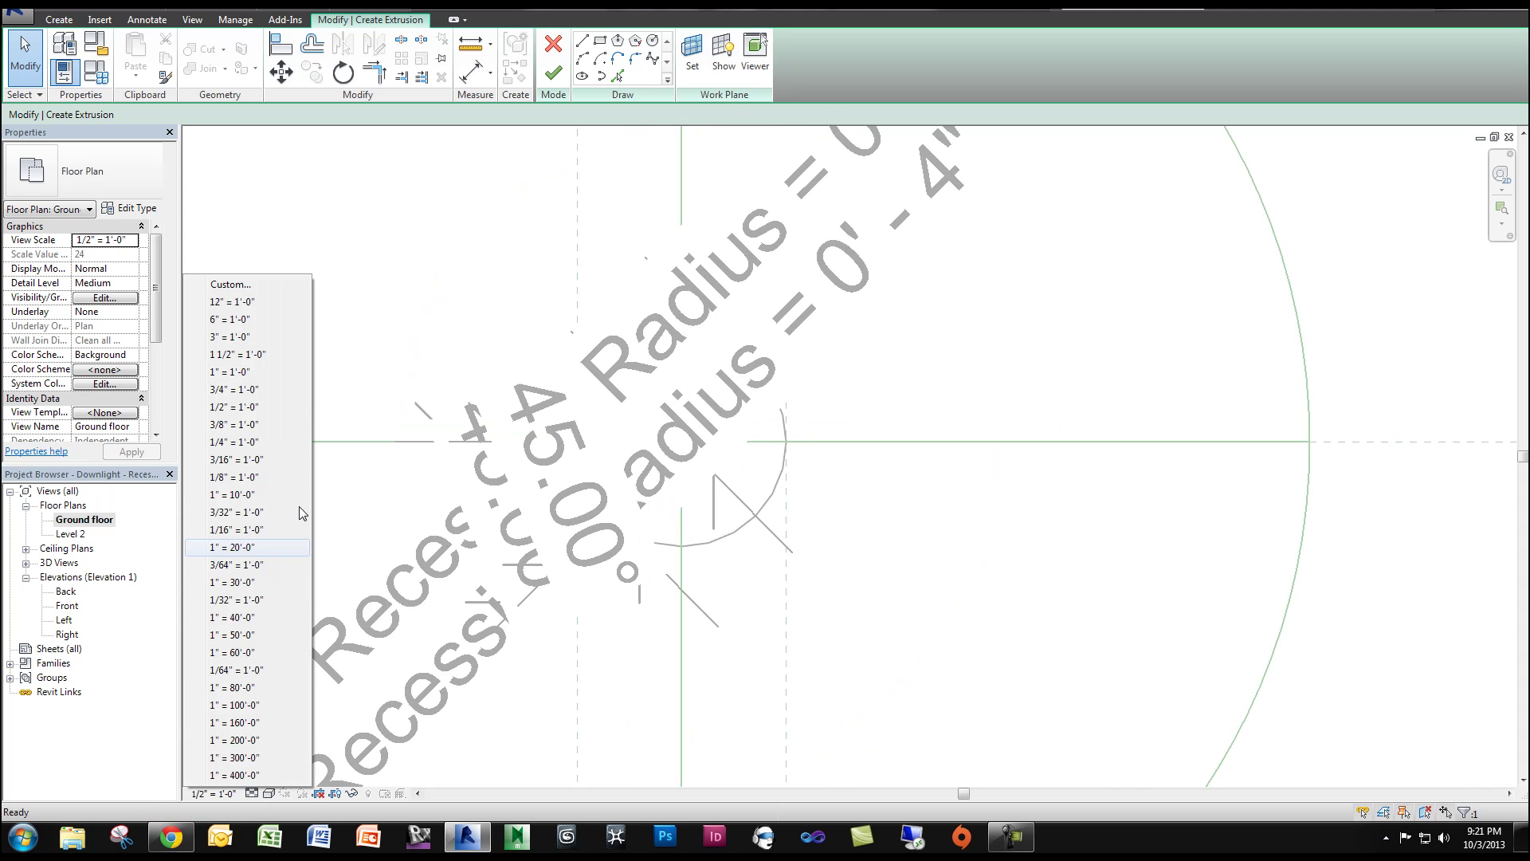
{"action": "left_click", "coordinate": [249, 320]}
{"action": "scroll", "coordinate": [797, 472], "scroll_direction": "up", "scroll_amount": 3}
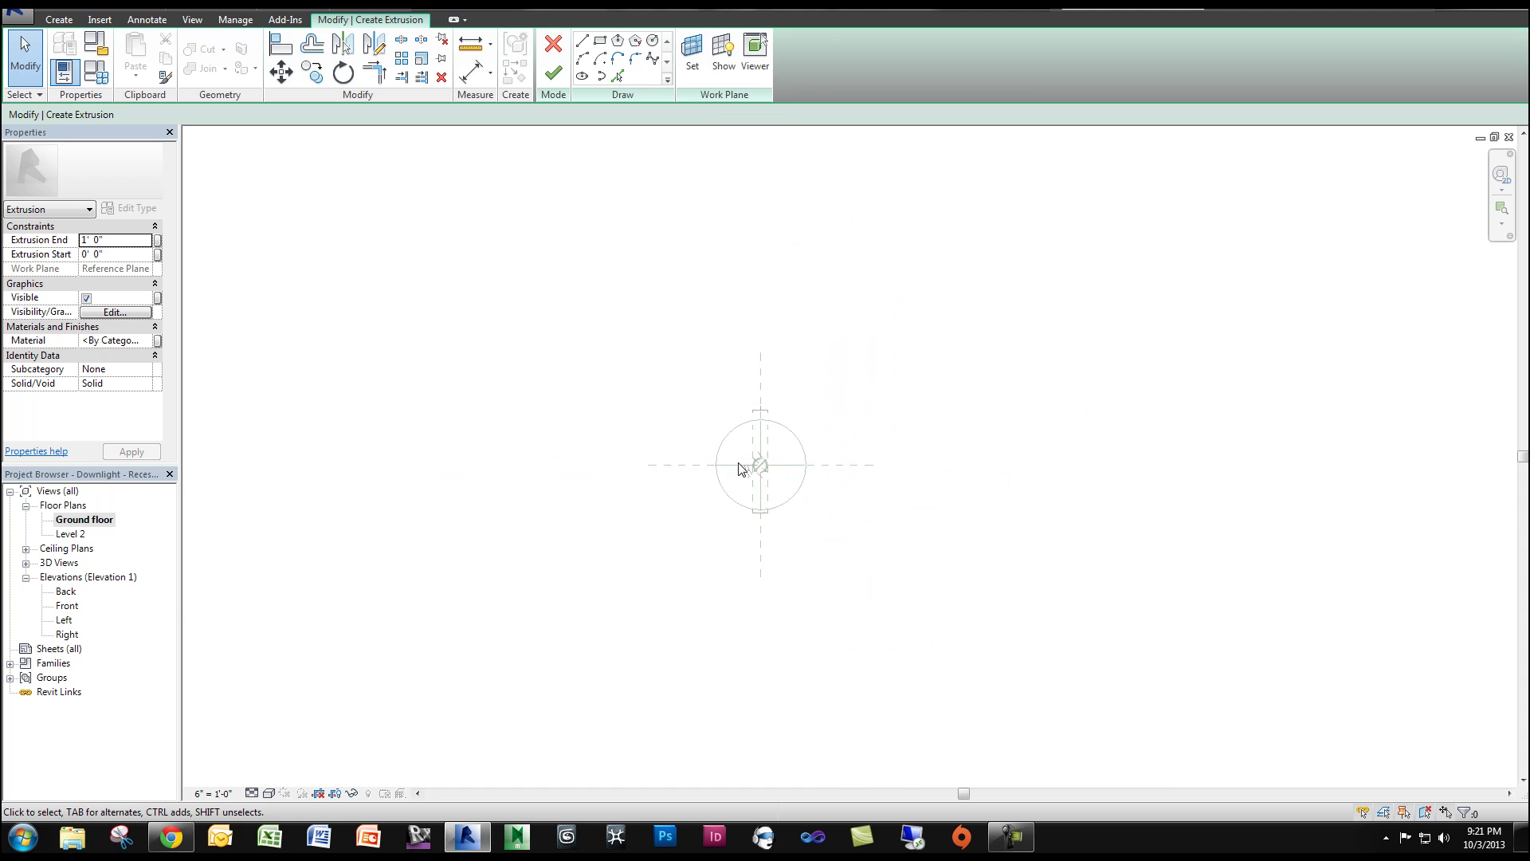
{"action": "scroll", "coordinate": [738, 469], "scroll_direction": "down", "scroll_amount": 3}
{"action": "middle_click_drag", "start_coordinate": [795, 499], "coordinate": [874, 444]}
{"action": "scroll", "coordinate": [874, 444], "scroll_direction": "up", "scroll_amount": 3}
{"action": "scroll", "coordinate": [684, 353], "scroll_direction": "up", "scroll_amount": 2}
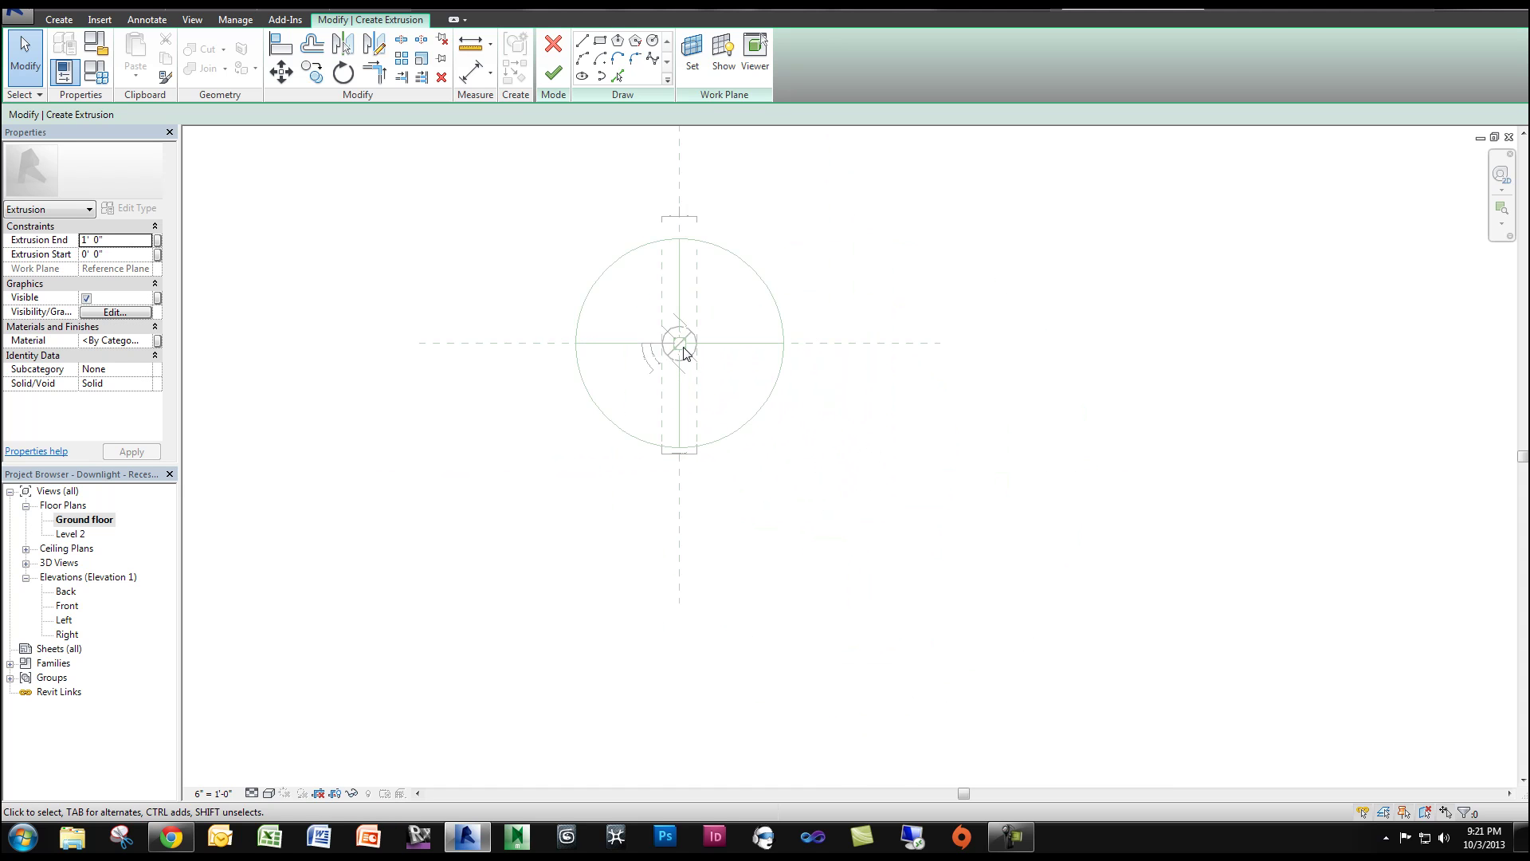
{"action": "scroll", "coordinate": [684, 354], "scroll_direction": "up", "scroll_amount": 2}
{"action": "middle_click_drag", "start_coordinate": [963, 378], "coordinate": [949, 452]}
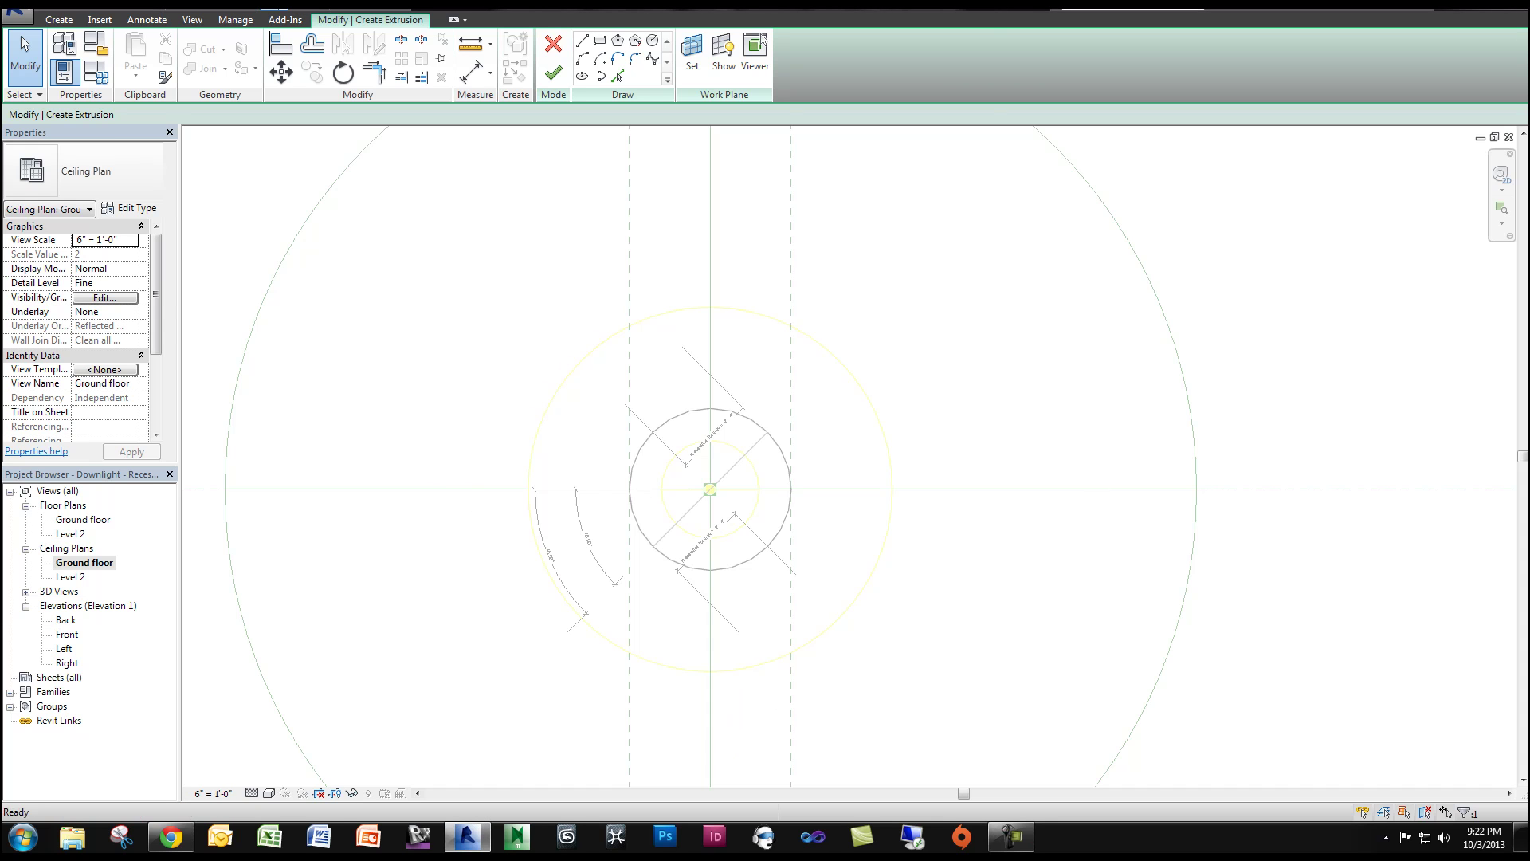
Step: Pick the cylinder's edge arcs to close the circle sketch and finish it as a solid extrusion
{"action": "left_click", "coordinate": [763, 40]}
{"action": "middle_click_drag", "start_coordinate": [800, 441], "coordinate": [805, 456], "text": "shift"}
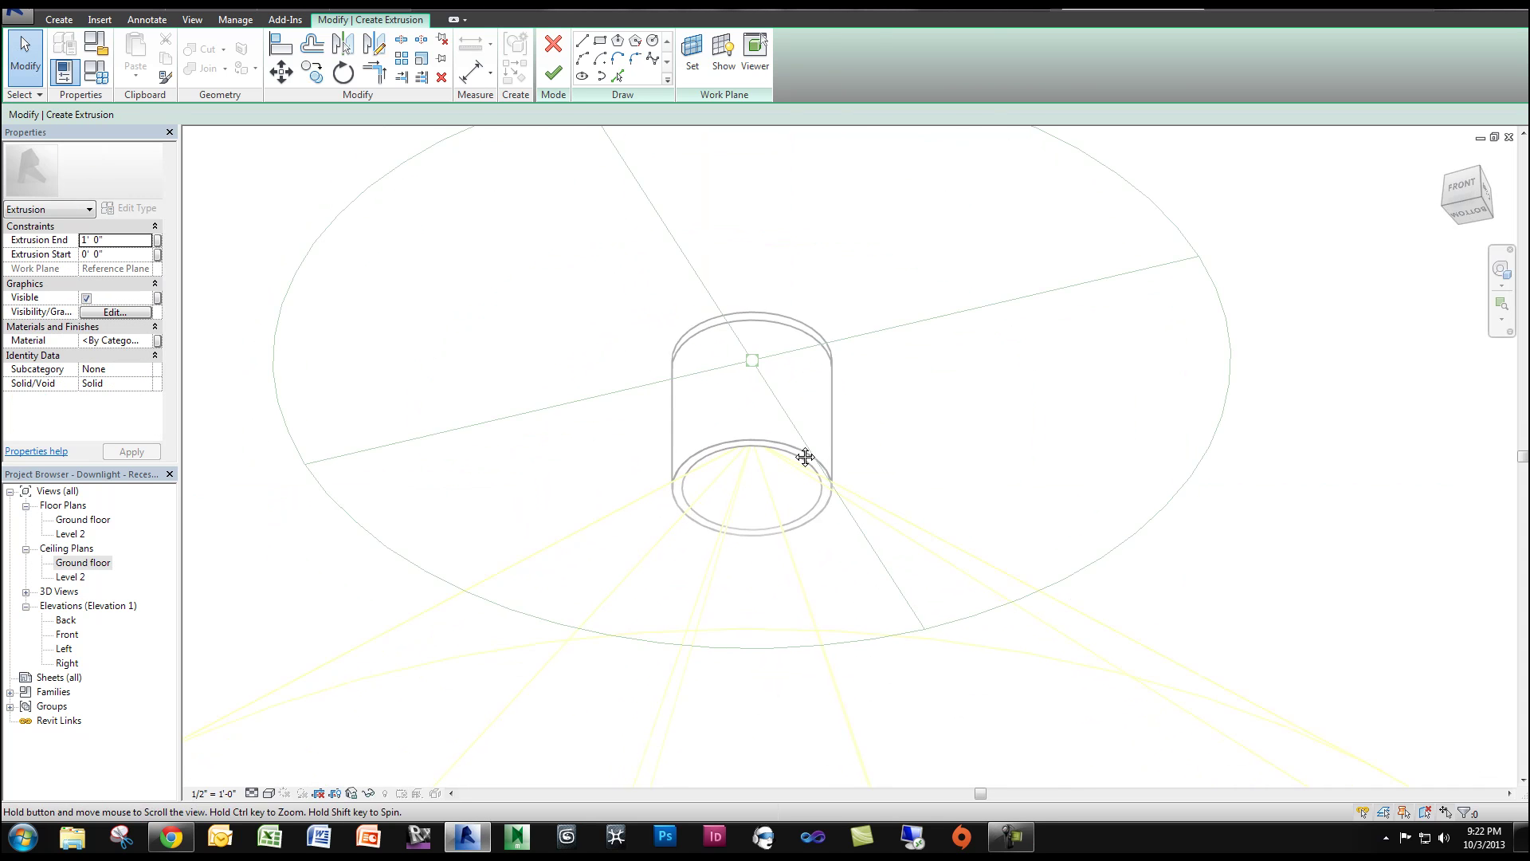
{"action": "scroll", "coordinate": [781, 480], "scroll_direction": "up", "scroll_amount": 2}
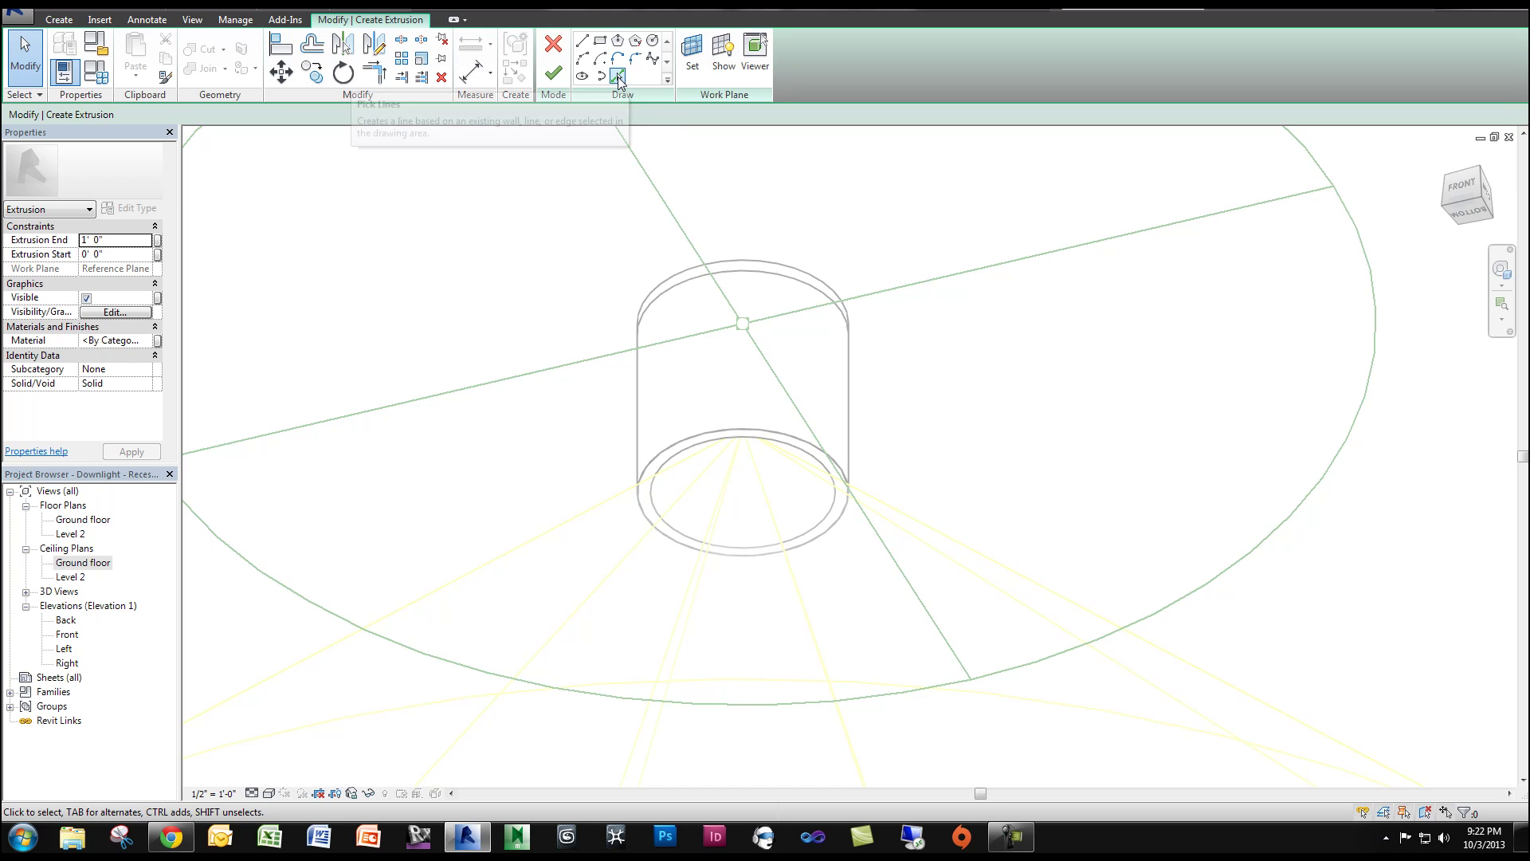
{"action": "left_click", "coordinate": [620, 77]}
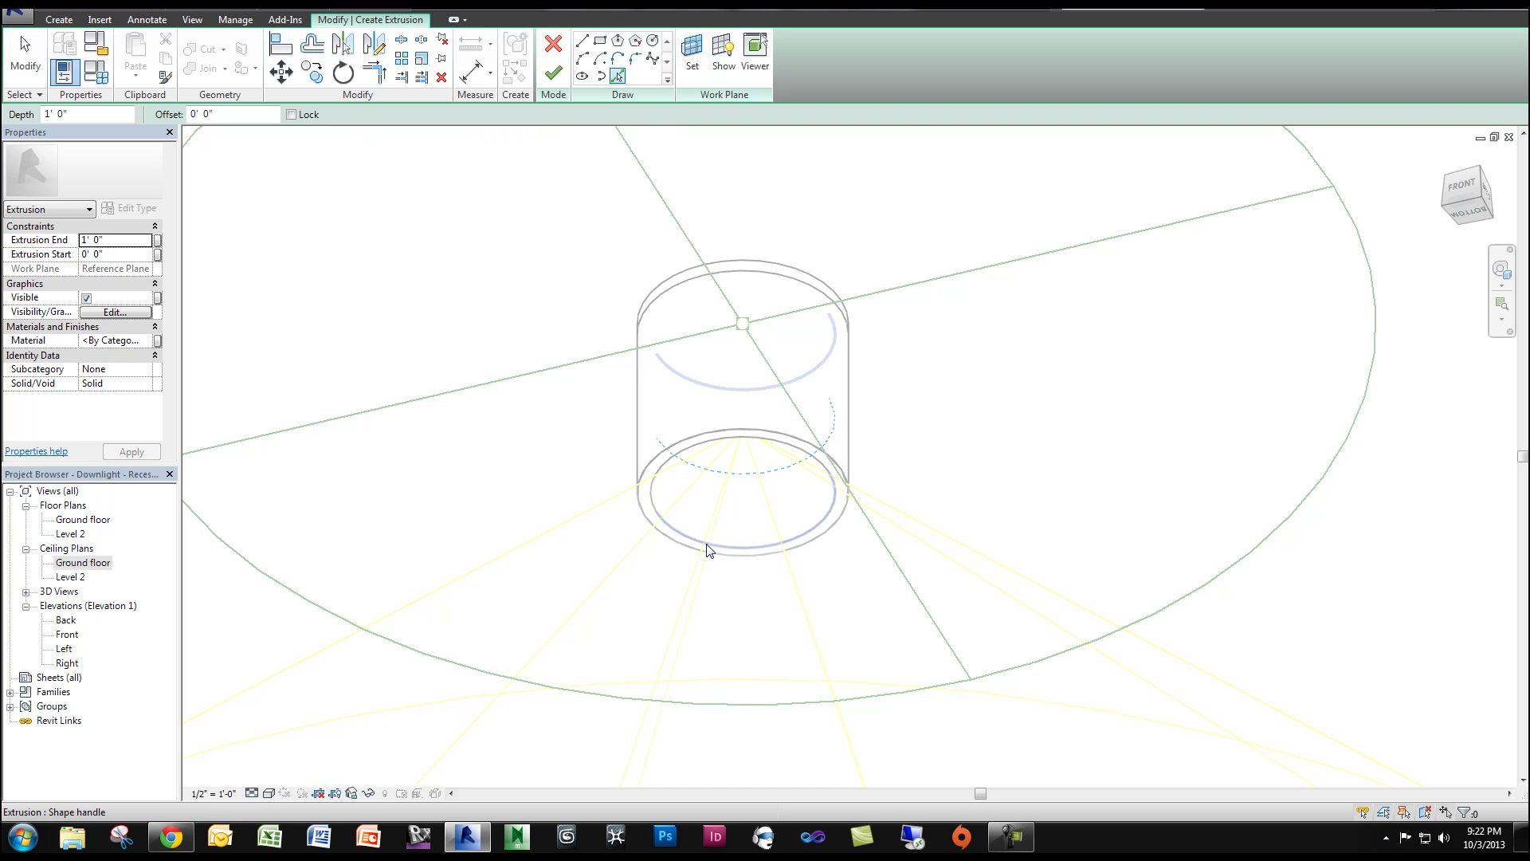
{"action": "scroll", "coordinate": [705, 550], "scroll_direction": "up", "scroll_amount": 2}
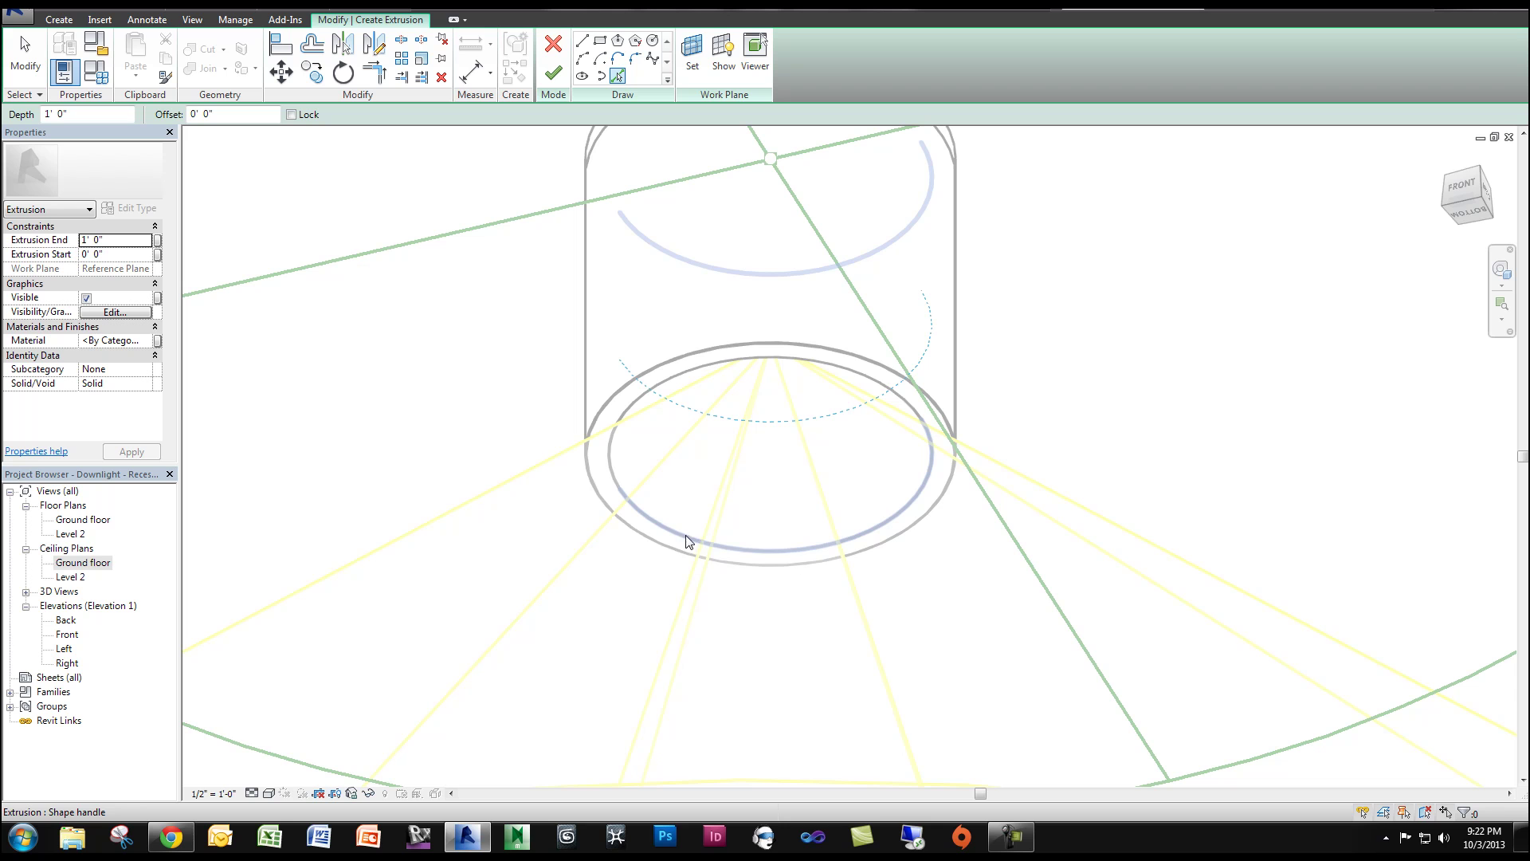
{"action": "left_click", "coordinate": [813, 433]}
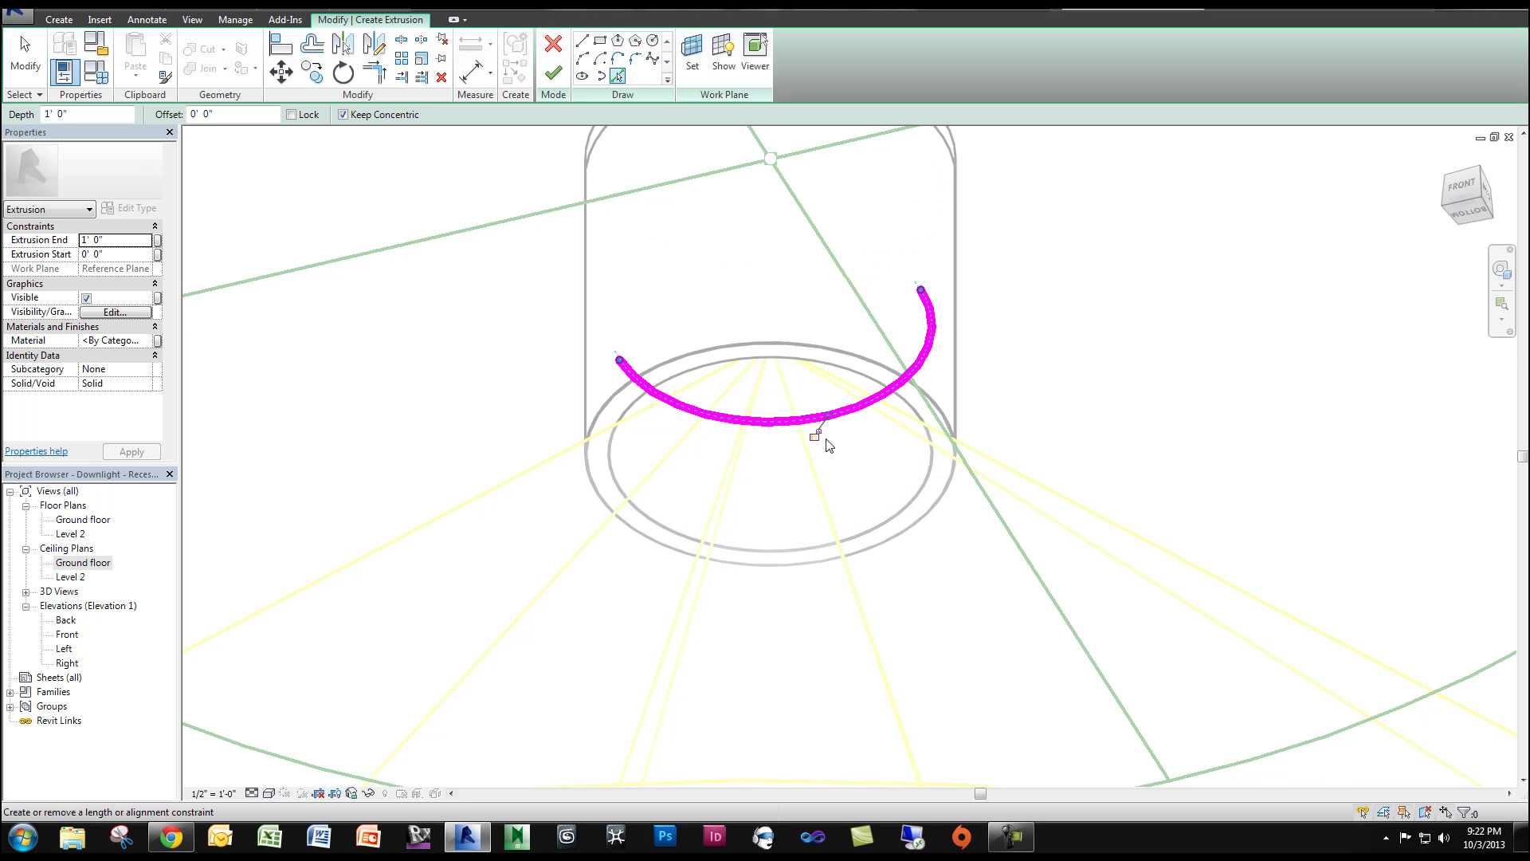
{"action": "scroll", "coordinate": [820, 439], "scroll_direction": "down", "scroll_amount": 1}
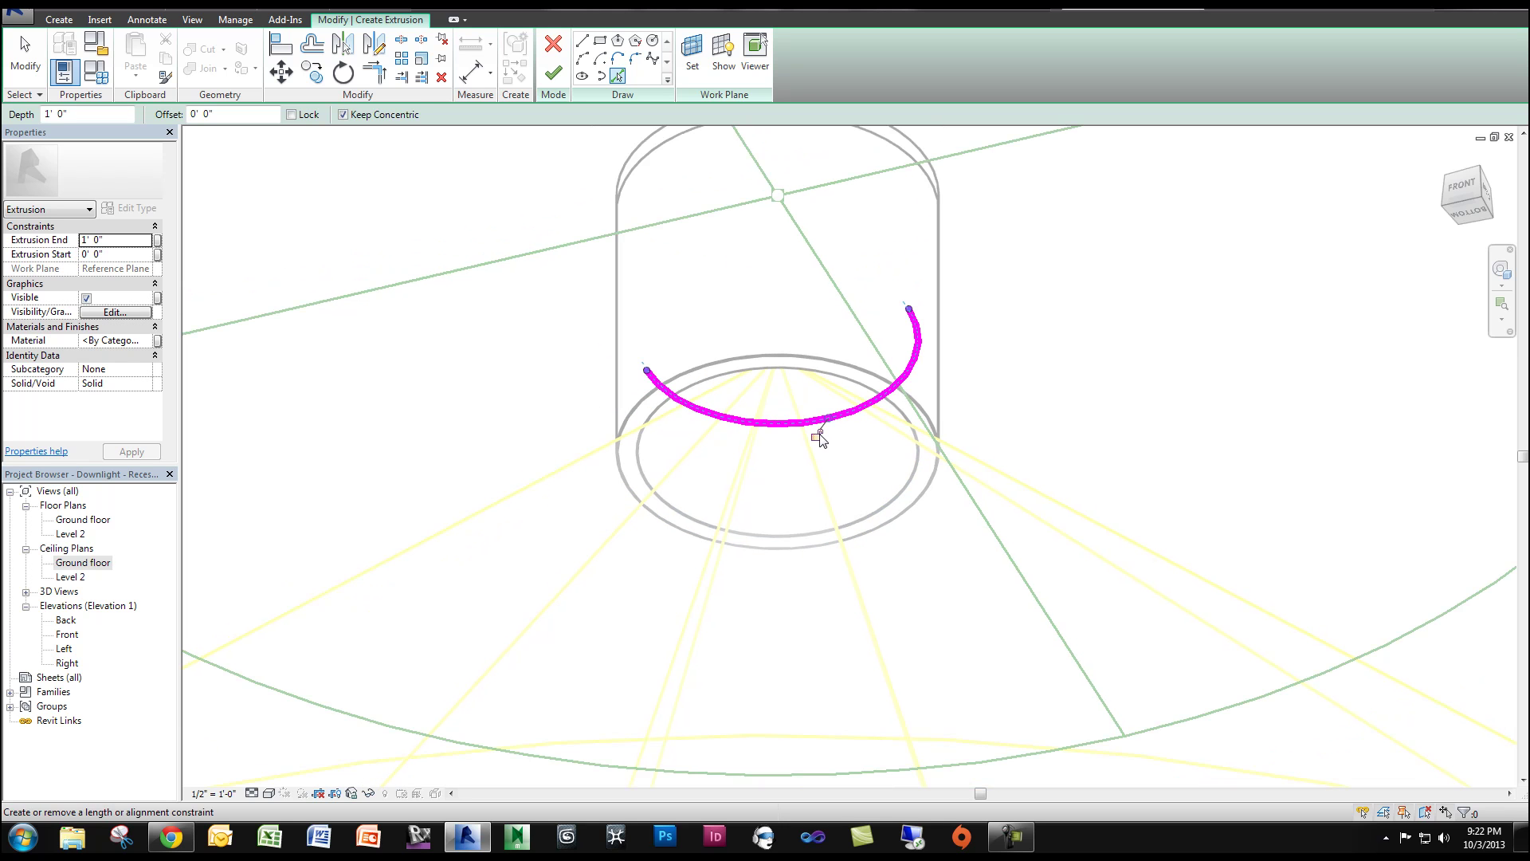
{"action": "left_click", "coordinate": [784, 369]}
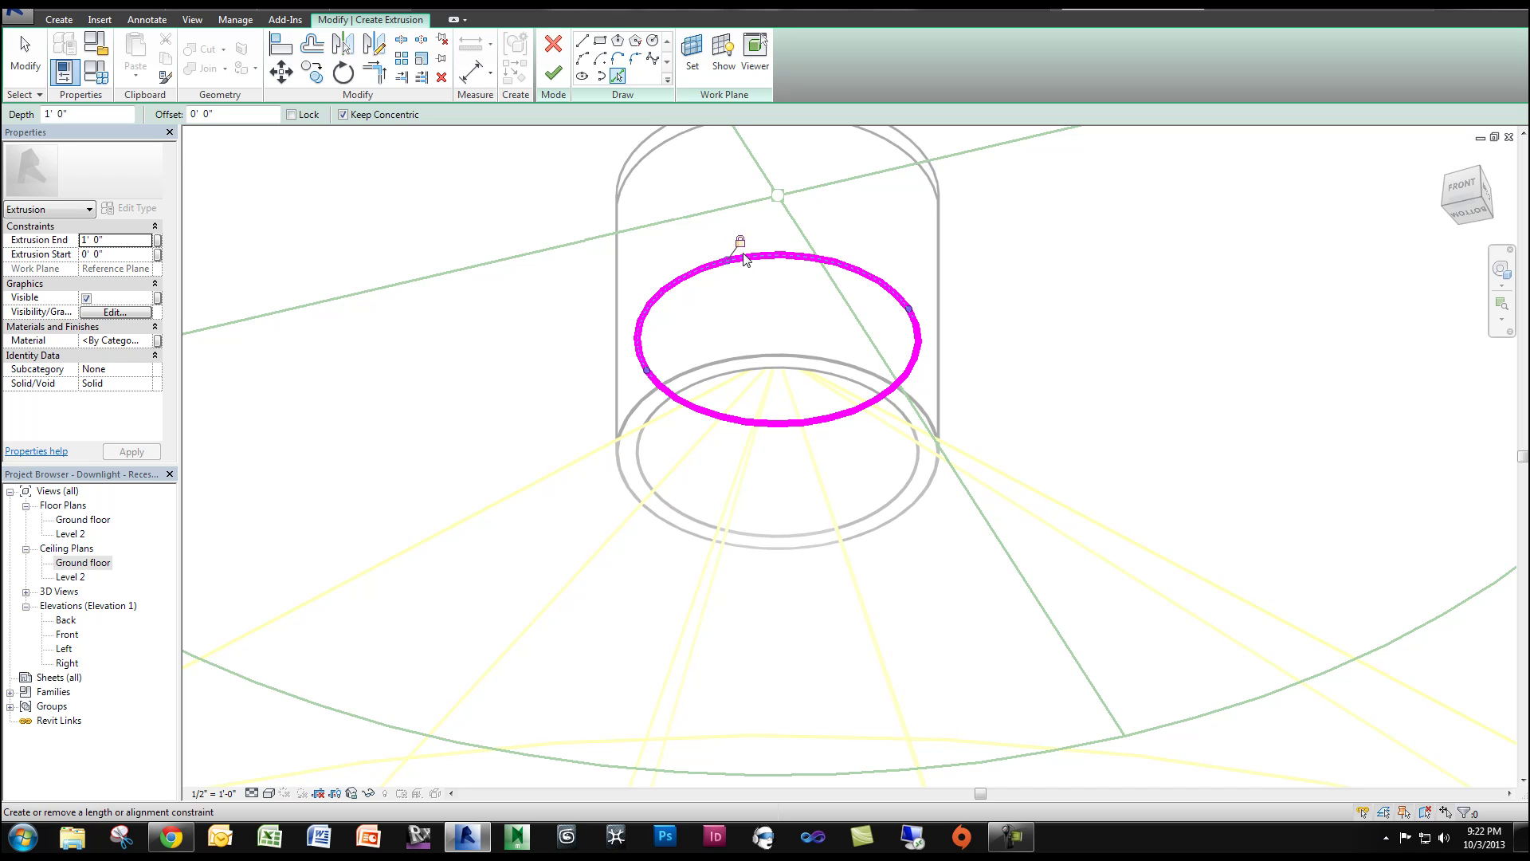
{"action": "left_click", "coordinate": [553, 76]}
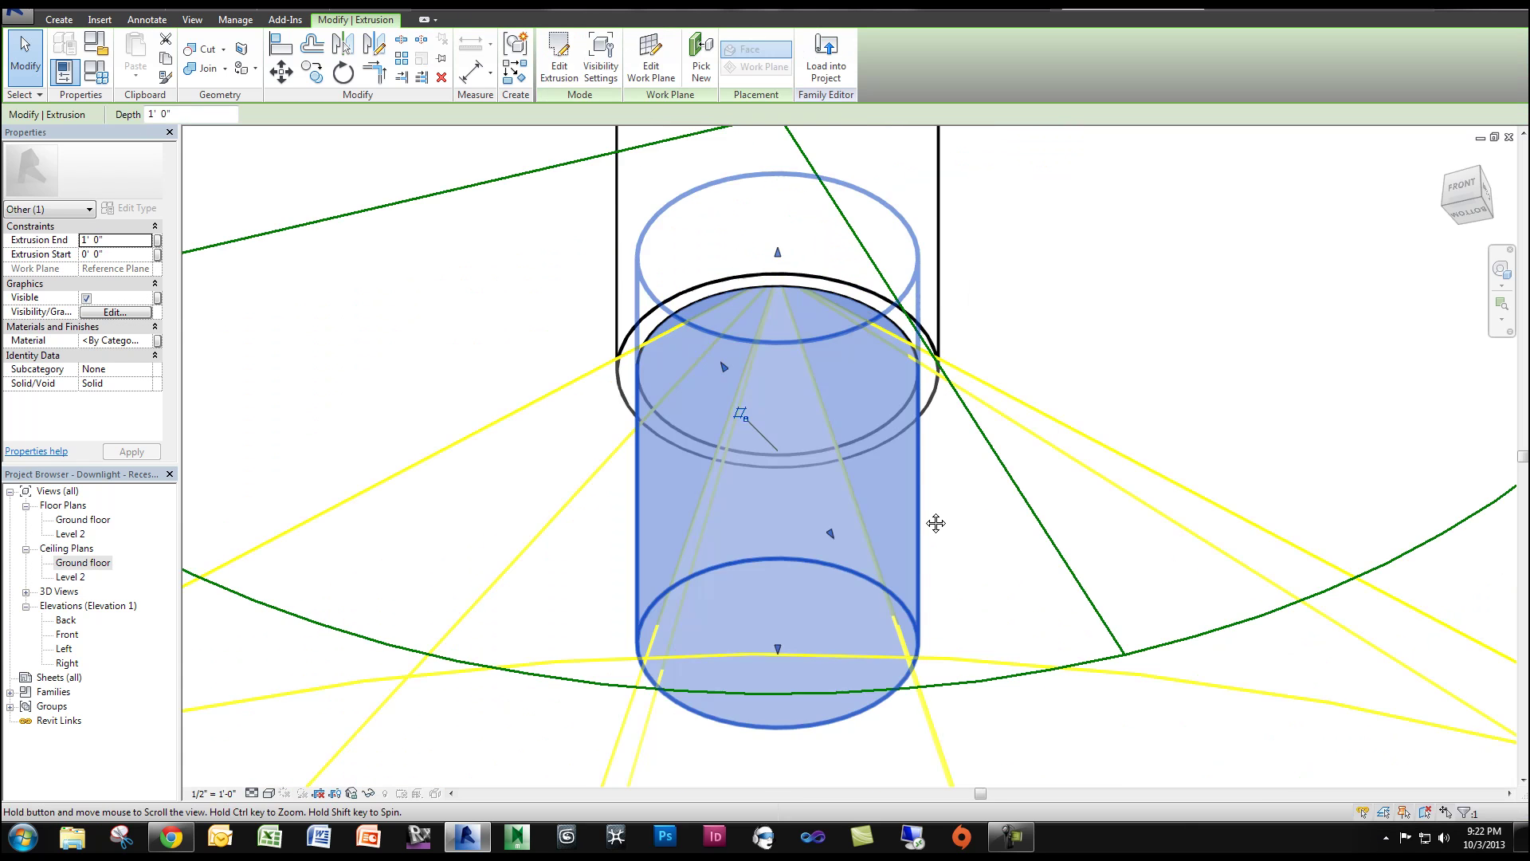
{"action": "middle_click_drag", "start_coordinate": [933, 523], "coordinate": [243, 705], "text": "shift"}
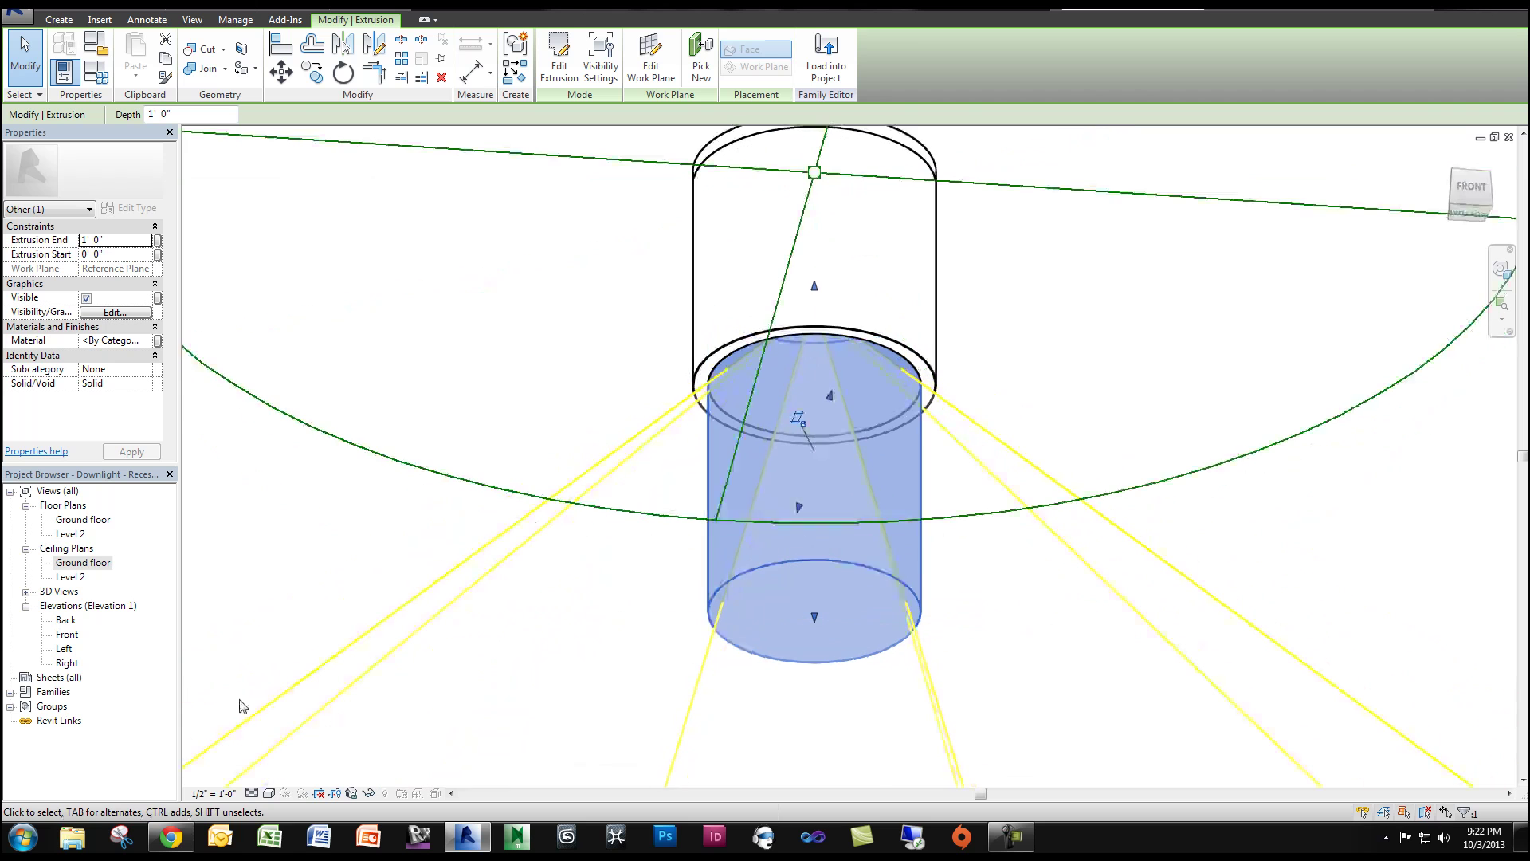
Step: In the Front elevation, drag the extrusion's bottom grip up to make a thin disc
{"action": "double_click", "coordinate": [67, 634]}
{"action": "scroll", "coordinate": [875, 543], "scroll_direction": "down", "scroll_amount": 2}
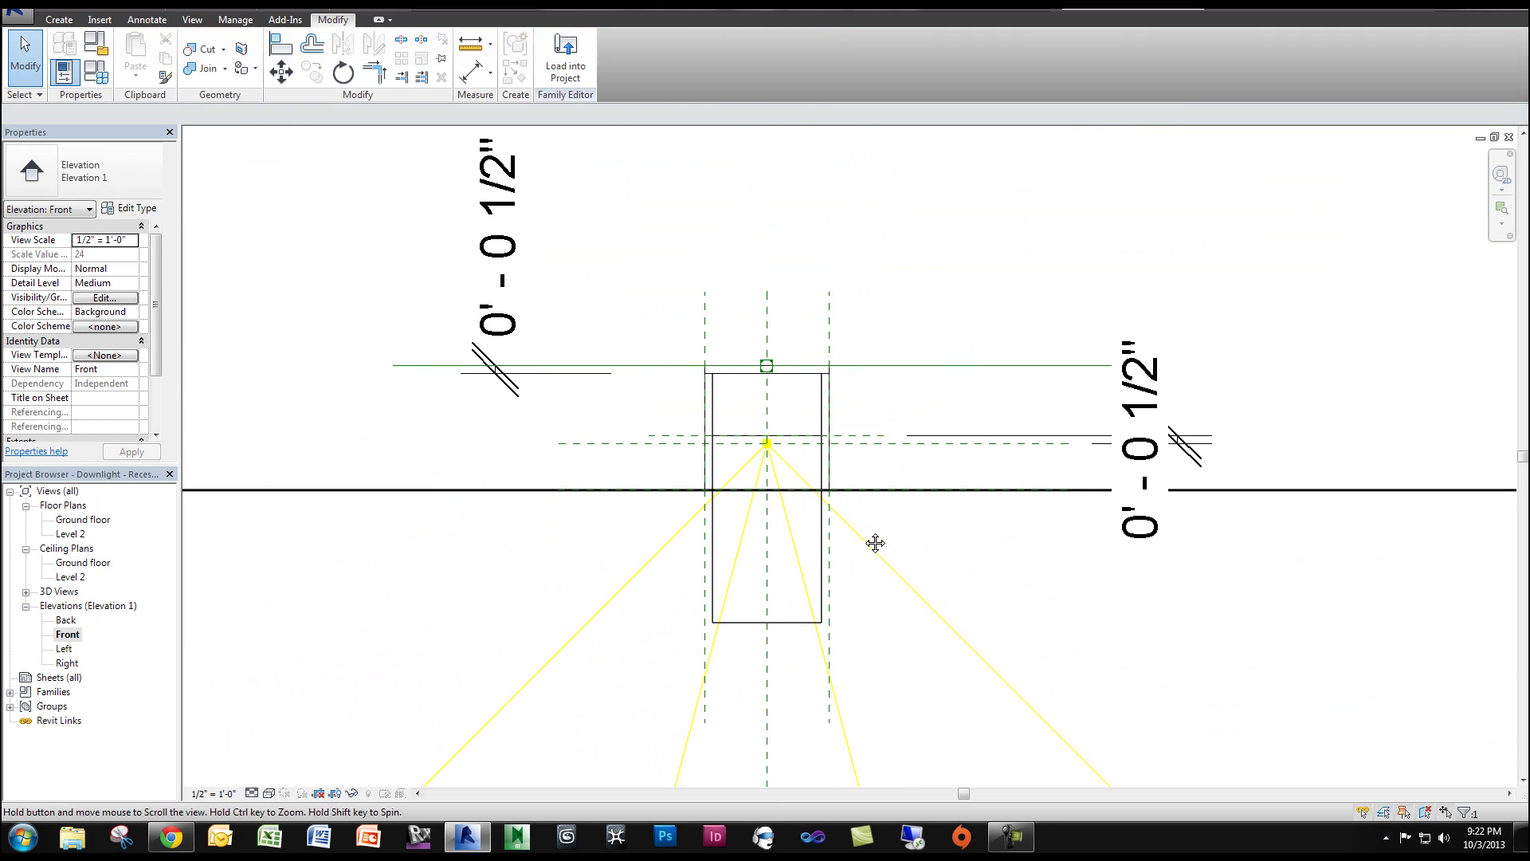
{"action": "scroll", "coordinate": [875, 543], "scroll_direction": "up", "scroll_amount": 2}
{"action": "left_click", "coordinate": [792, 506]}
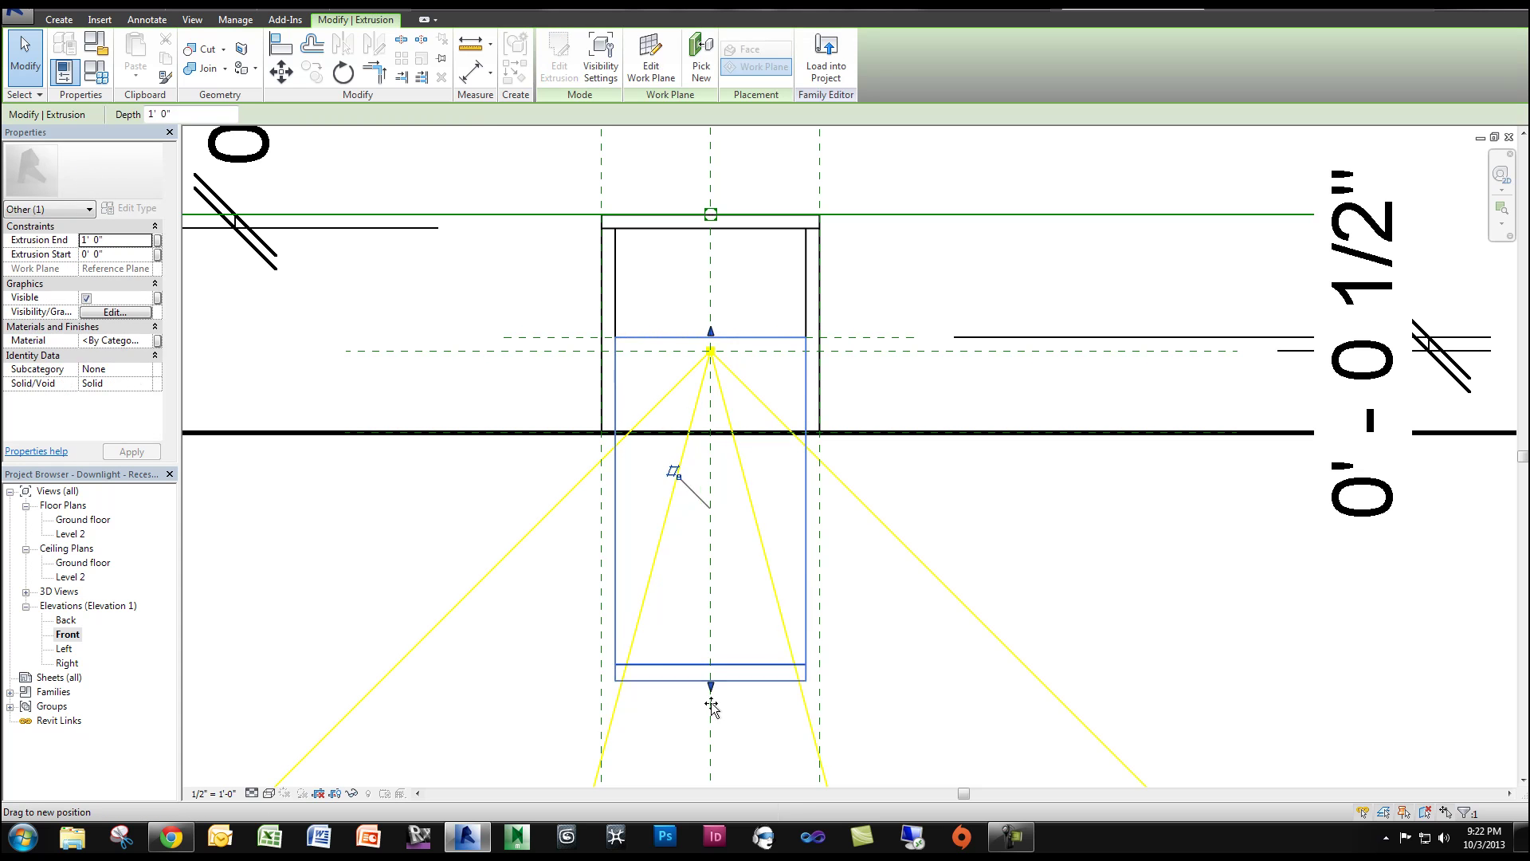
{"action": "left_click_drag", "start_coordinate": [711, 704], "coordinate": [716, 336]}
{"action": "scroll", "coordinate": [717, 335], "scroll_direction": "up", "scroll_amount": 5}
{"action": "scroll", "coordinate": [699, 345], "scroll_direction": "down", "scroll_amount": 3}
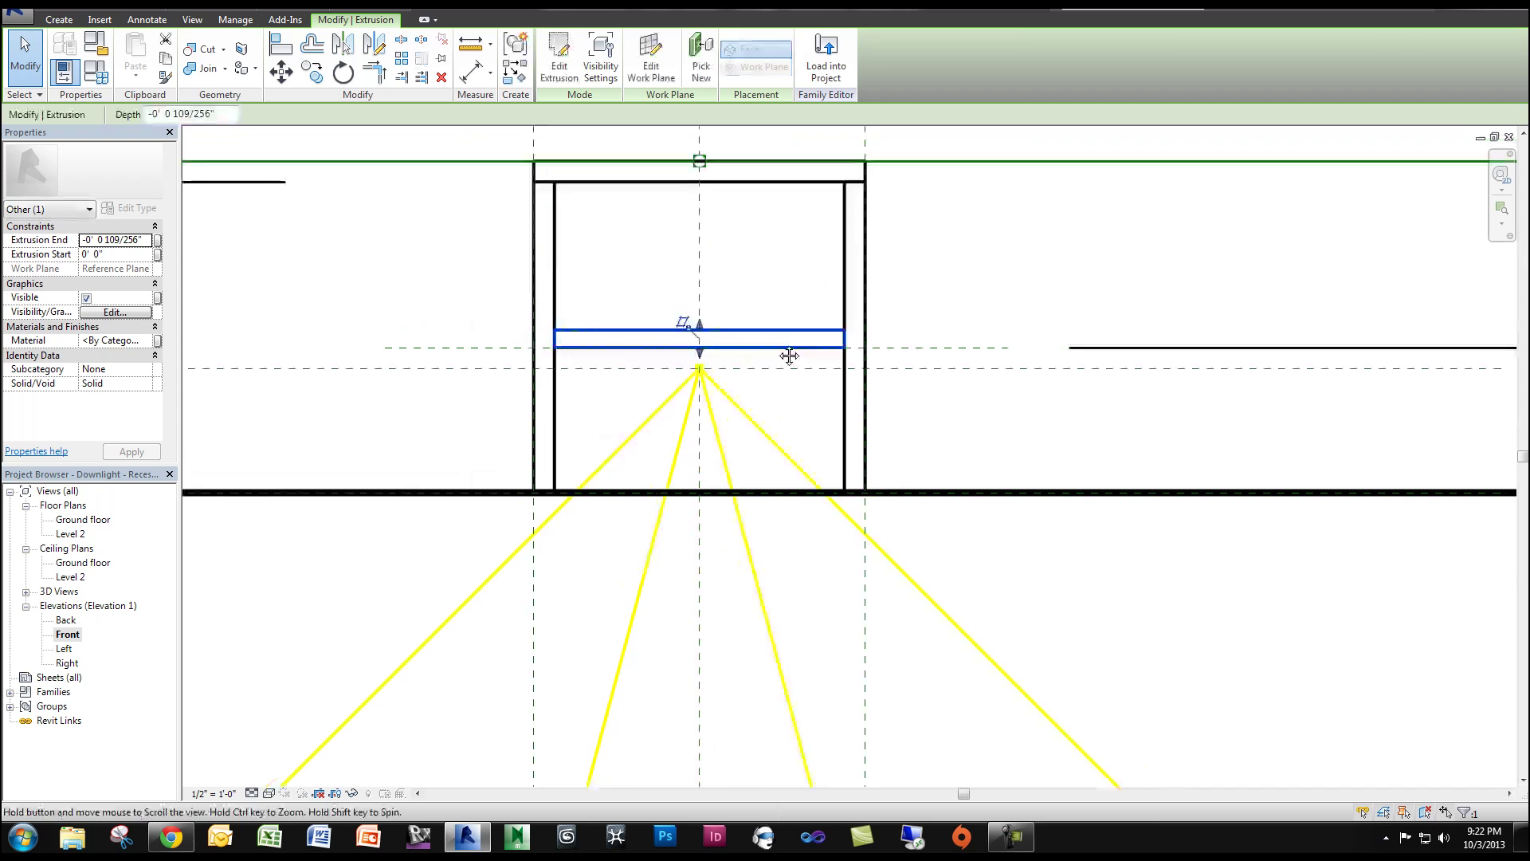
{"action": "middle_click_drag", "start_coordinate": [941, 270], "coordinate": [823, 406]}
{"action": "left_click", "coordinate": [823, 406]}
{"action": "scroll", "coordinate": [797, 497], "scroll_direction": "up", "scroll_amount": 2}
Step: Copy the disc's bottom reference plane to just above the original
{"action": "left_click", "coordinate": [793, 496]}
{"action": "middle_click_drag", "start_coordinate": [793, 496], "coordinate": [1052, 507]}
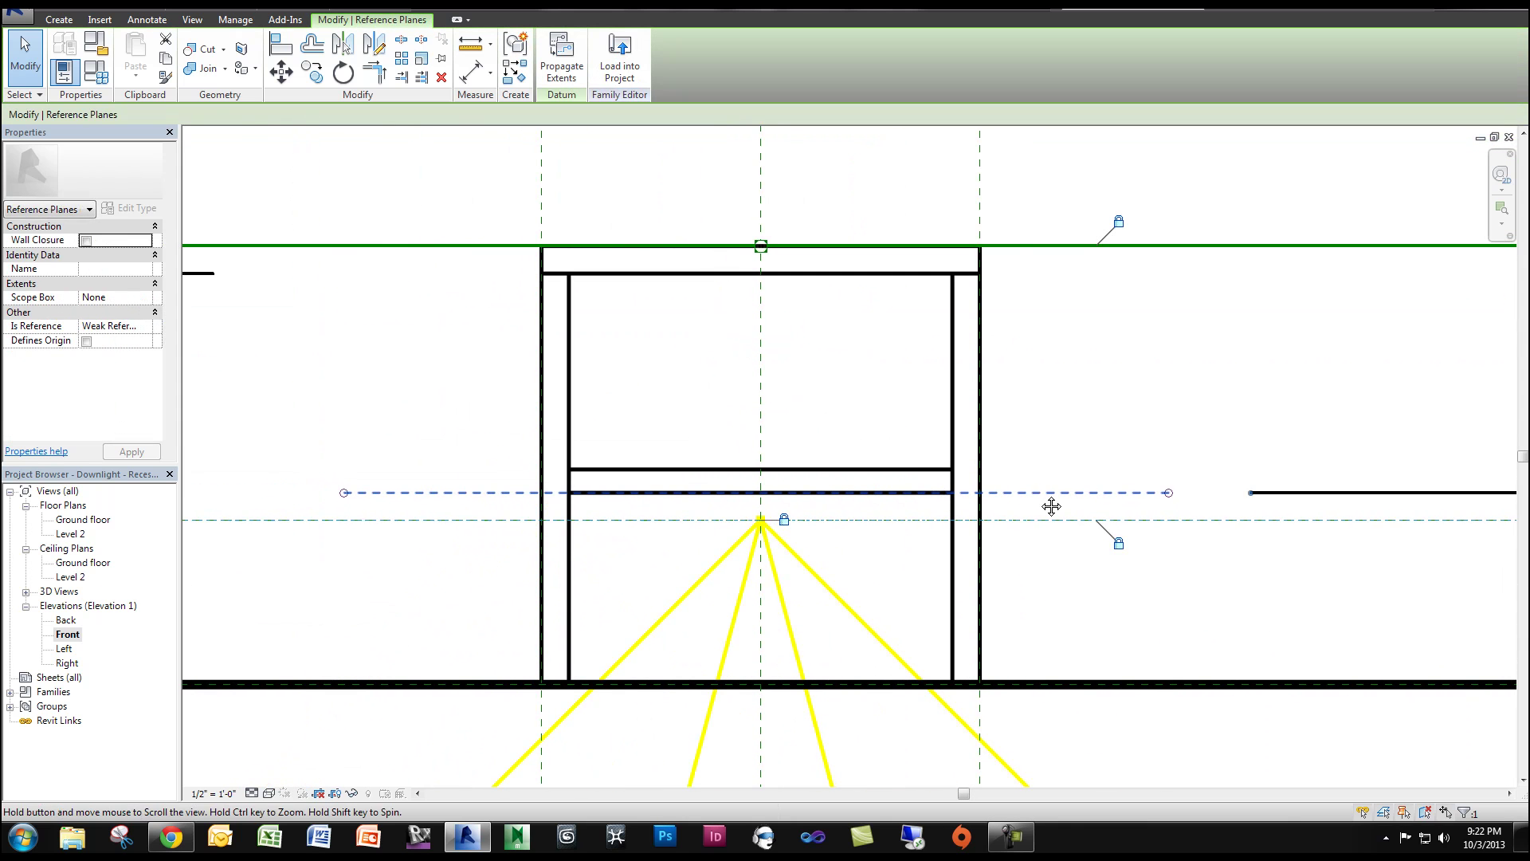
{"action": "key", "text": "c"}
{"action": "key", "text": "o"}
{"action": "left_click", "coordinate": [1022, 494]}
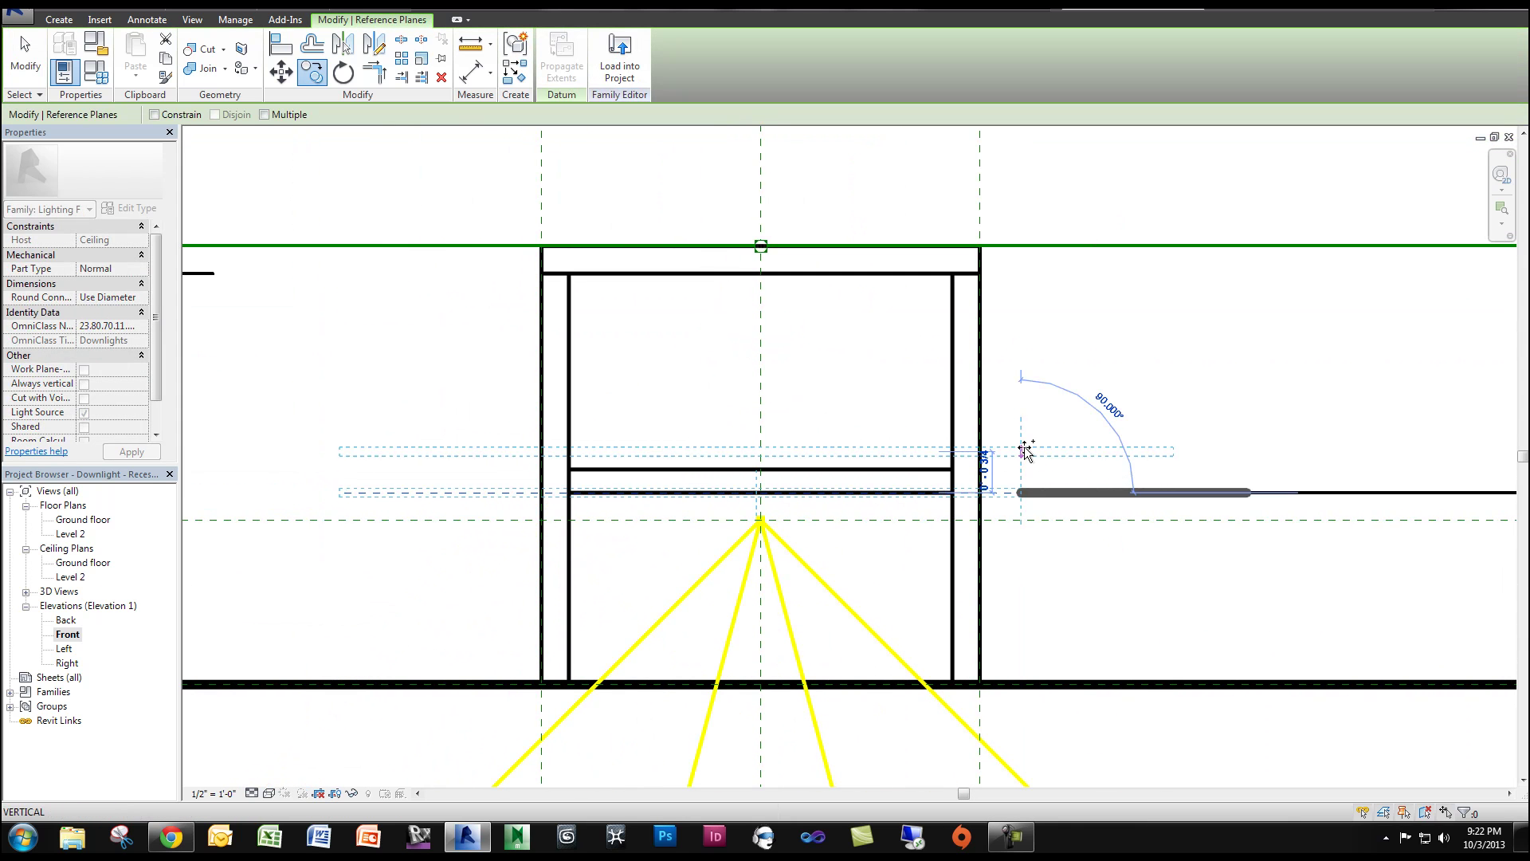
{"action": "left_click", "coordinate": [963, 476]}
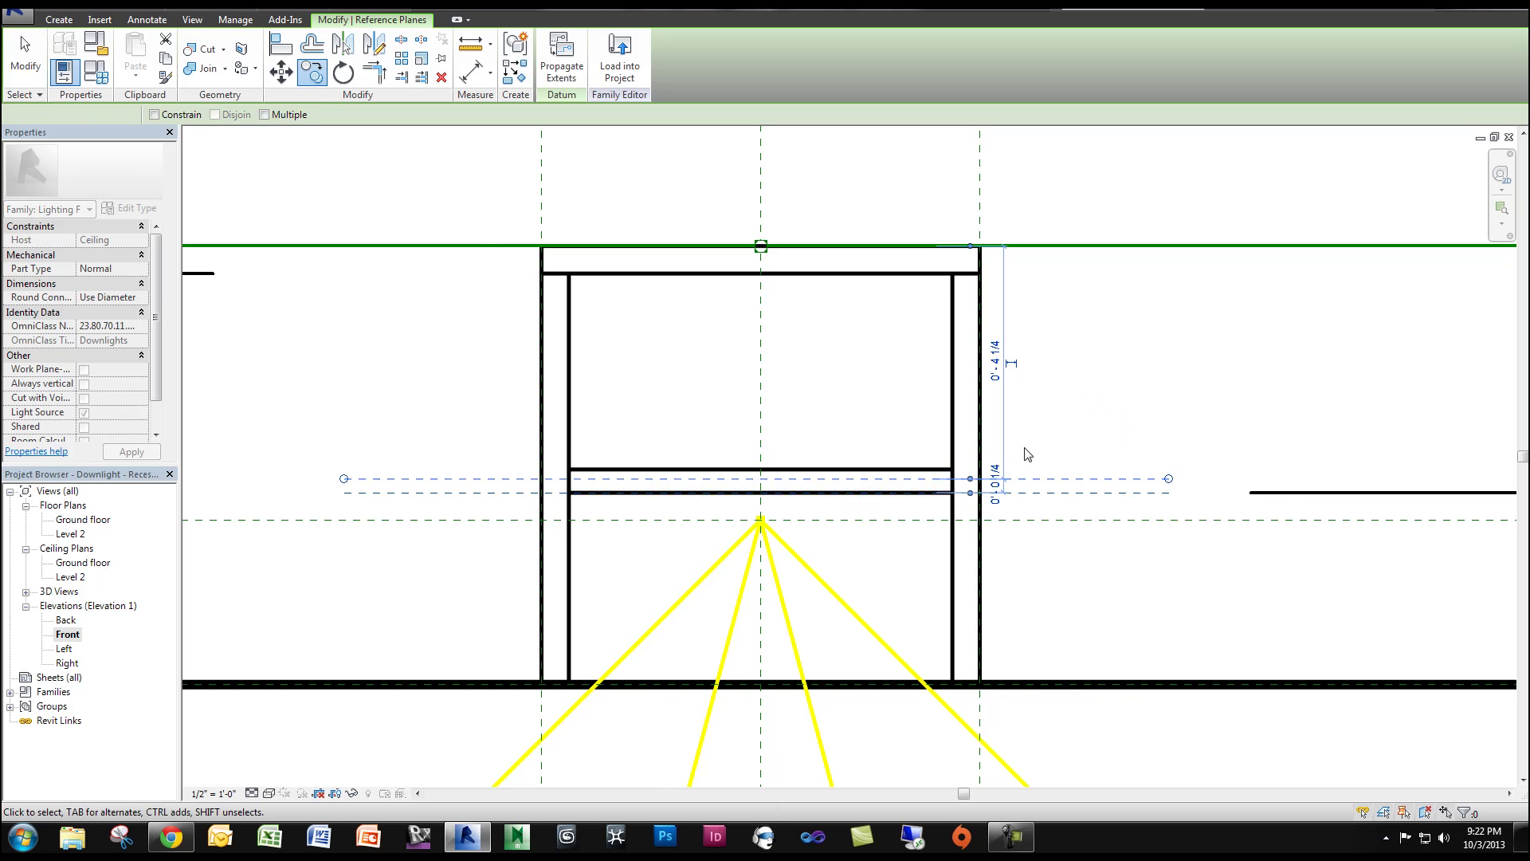
{"action": "key", "text": "Escape"}
{"action": "scroll", "coordinate": [947, 489], "scroll_direction": "up", "scroll_amount": 1}
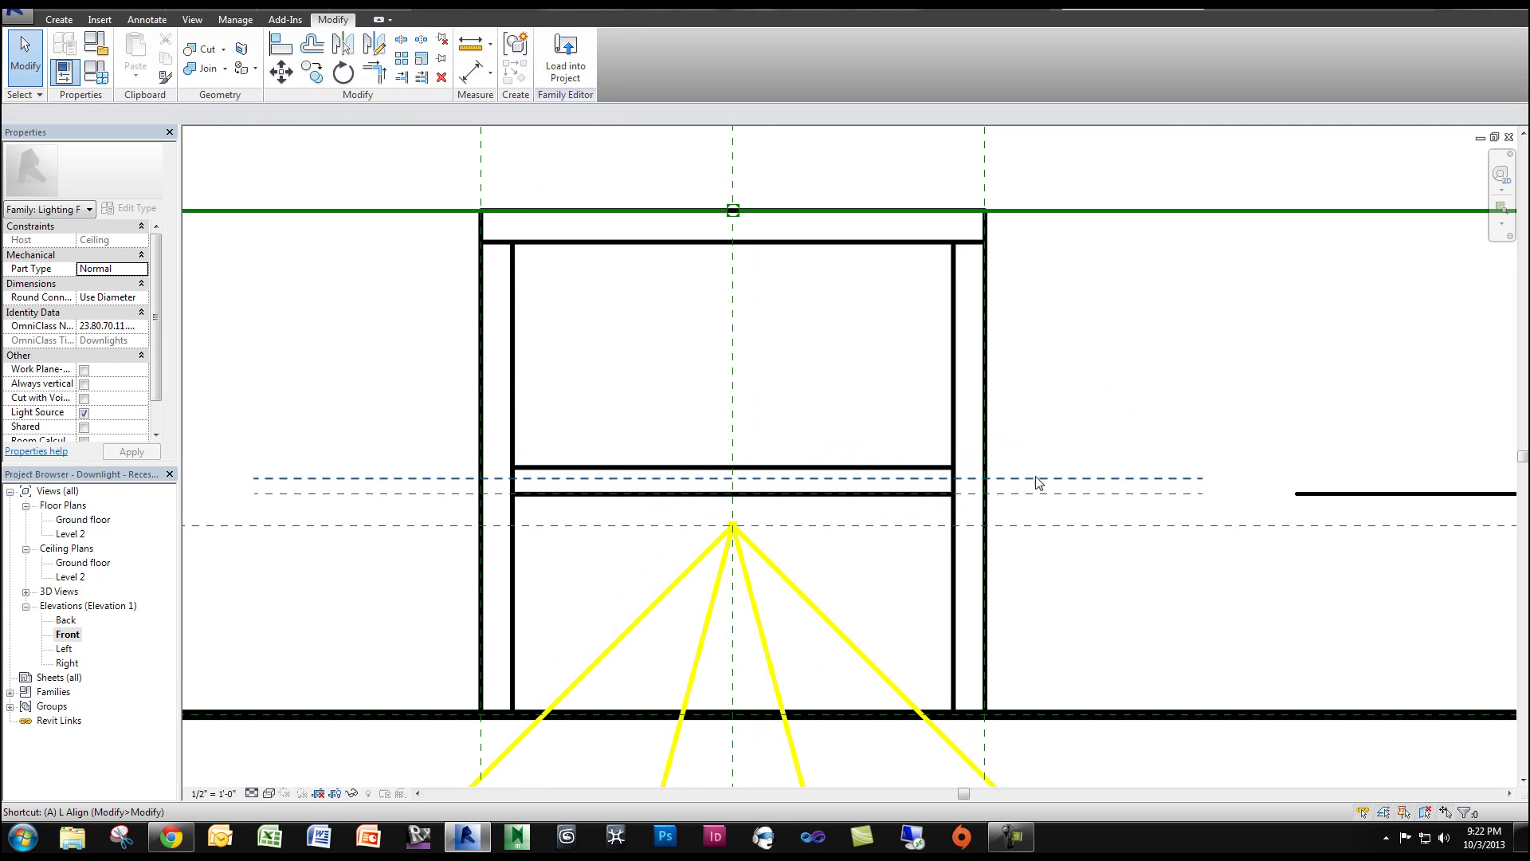
Step: Align the disc's top edge to the copied reference plane and lock it
{"action": "key", "text": "a"}
{"action": "key", "text": "l"}
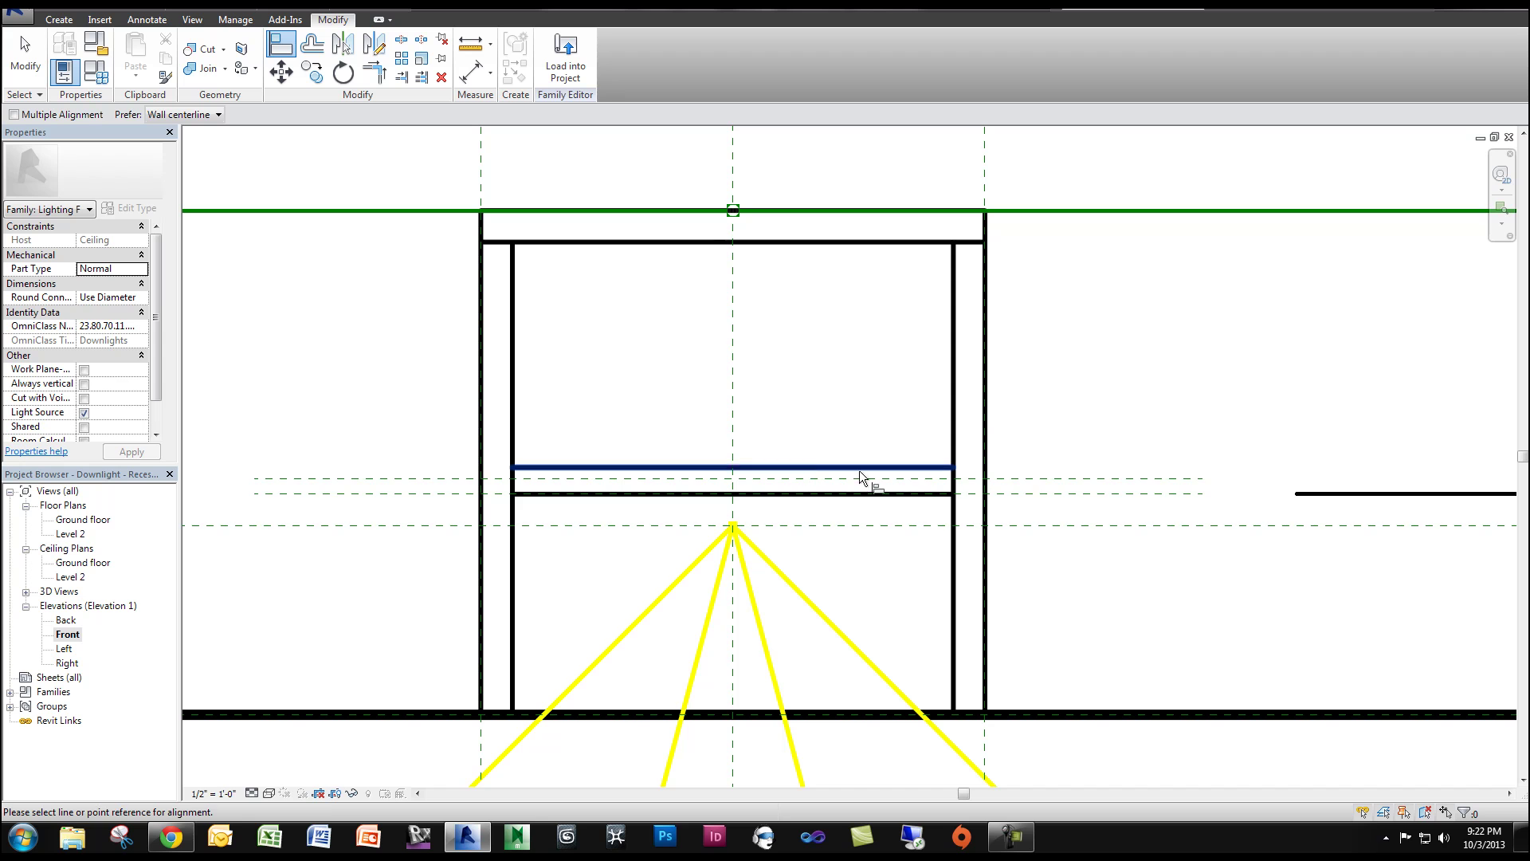
{"action": "left_click", "coordinate": [1025, 479]}
{"action": "left_click", "coordinate": [887, 468]}
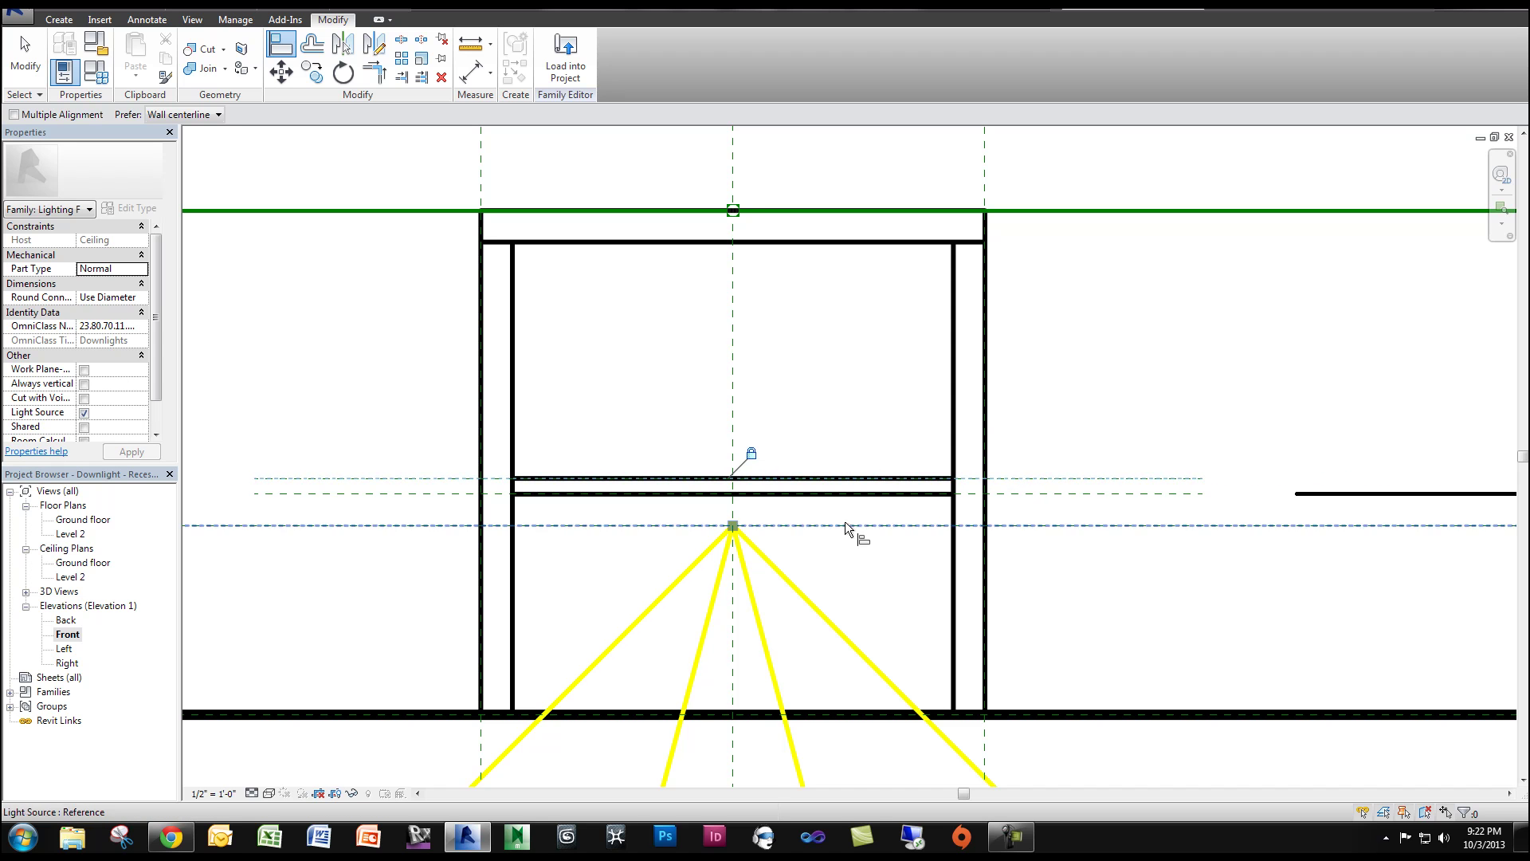
{"action": "key", "text": "Escape"}
{"action": "scroll", "coordinate": [847, 522], "scroll_direction": "down", "scroll_amount": 2}
Step: Dimension the 0' - 0 1/4" gap between the two reference planes
{"action": "key", "text": "i"}
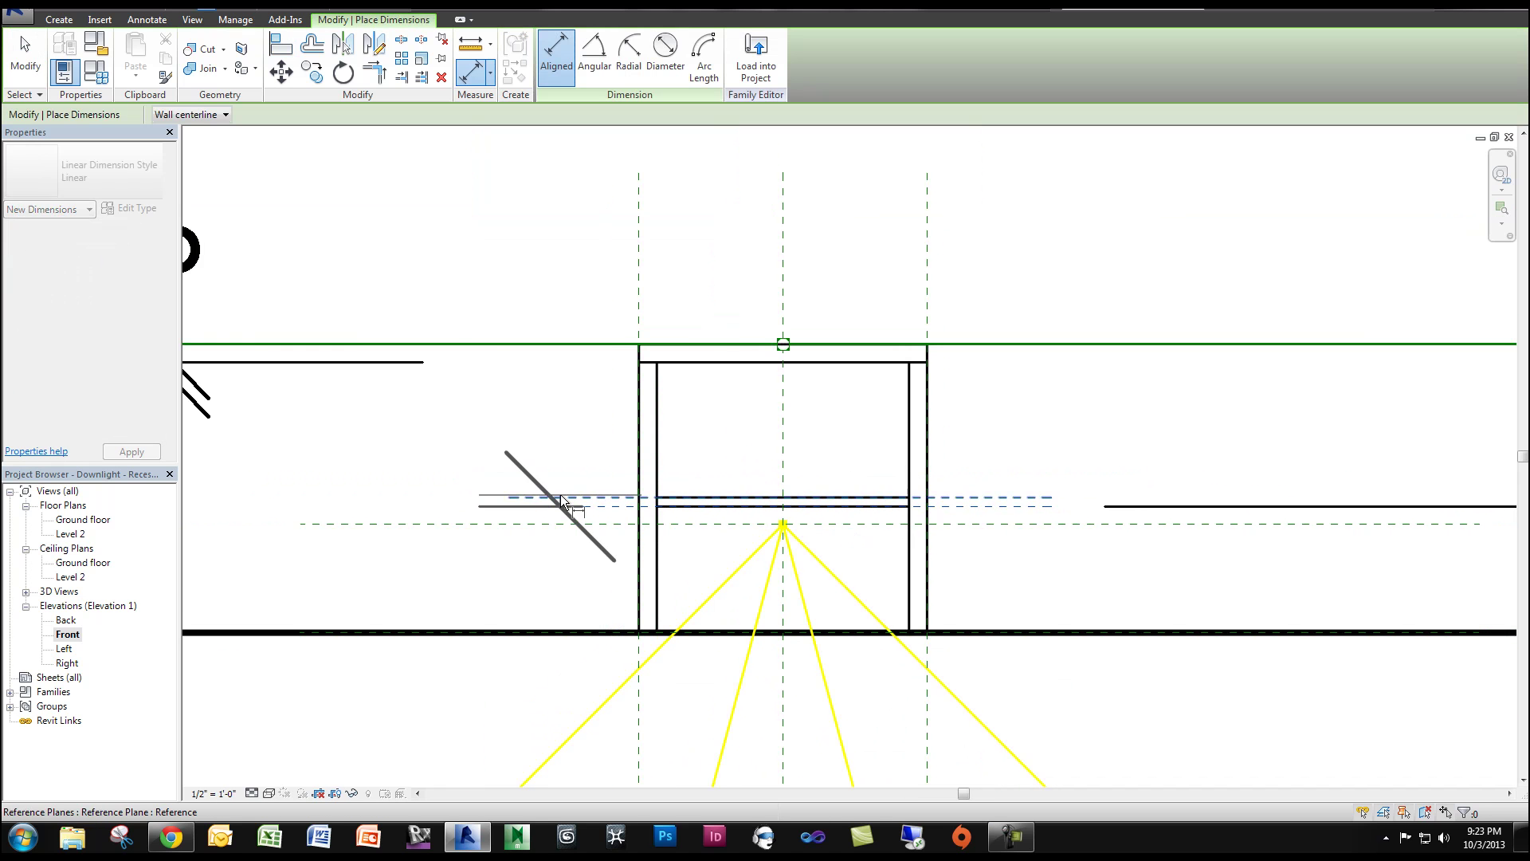
{"action": "left_click", "coordinate": [550, 503]}
{"action": "middle_click_drag", "start_coordinate": [535, 495], "coordinate": [781, 500]}
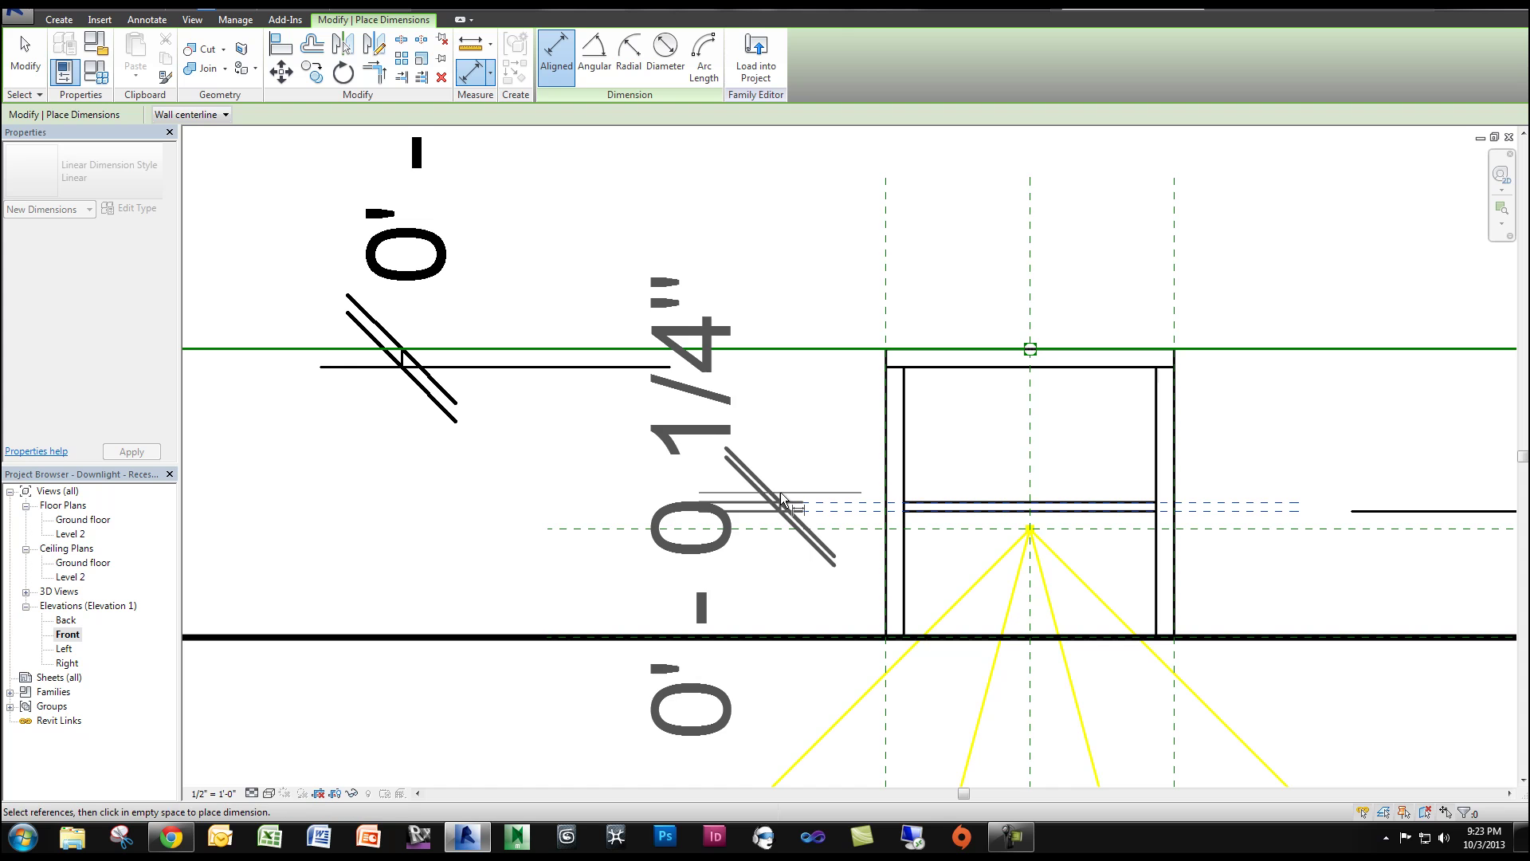
{"action": "left_click", "coordinate": [625, 400]}
{"action": "key", "text": "Escape"}
{"action": "key", "text": "Escape"}
{"action": "scroll", "coordinate": [824, 528], "scroll_direction": "down", "scroll_amount": 3}
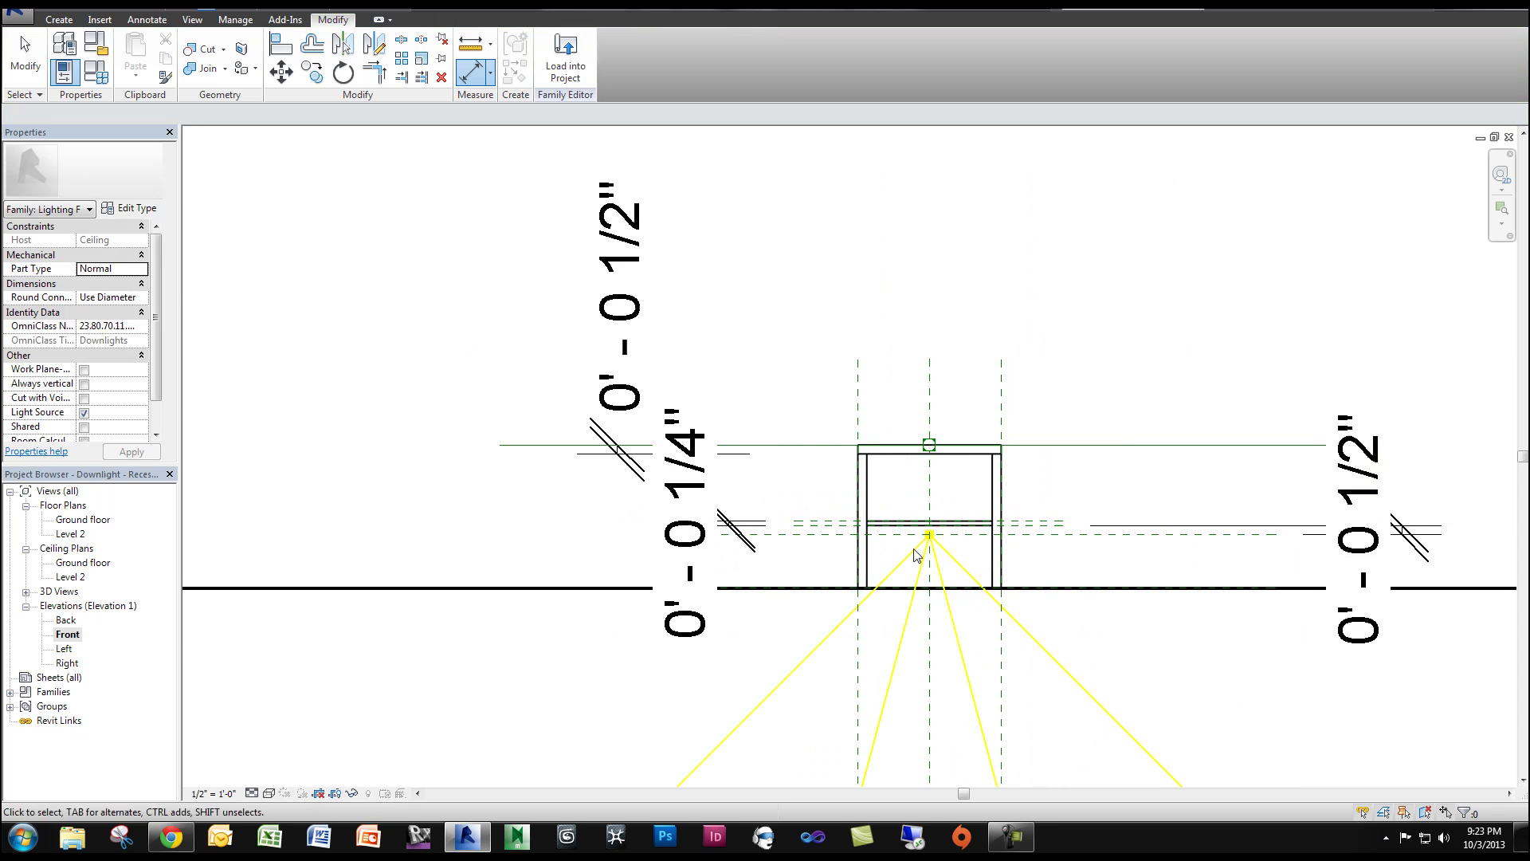
{"action": "middle_click_drag", "start_coordinate": [956, 542], "coordinate": [735, 503]}
{"action": "scroll", "coordinate": [565, 550], "scroll_direction": "up", "scroll_amount": 3}
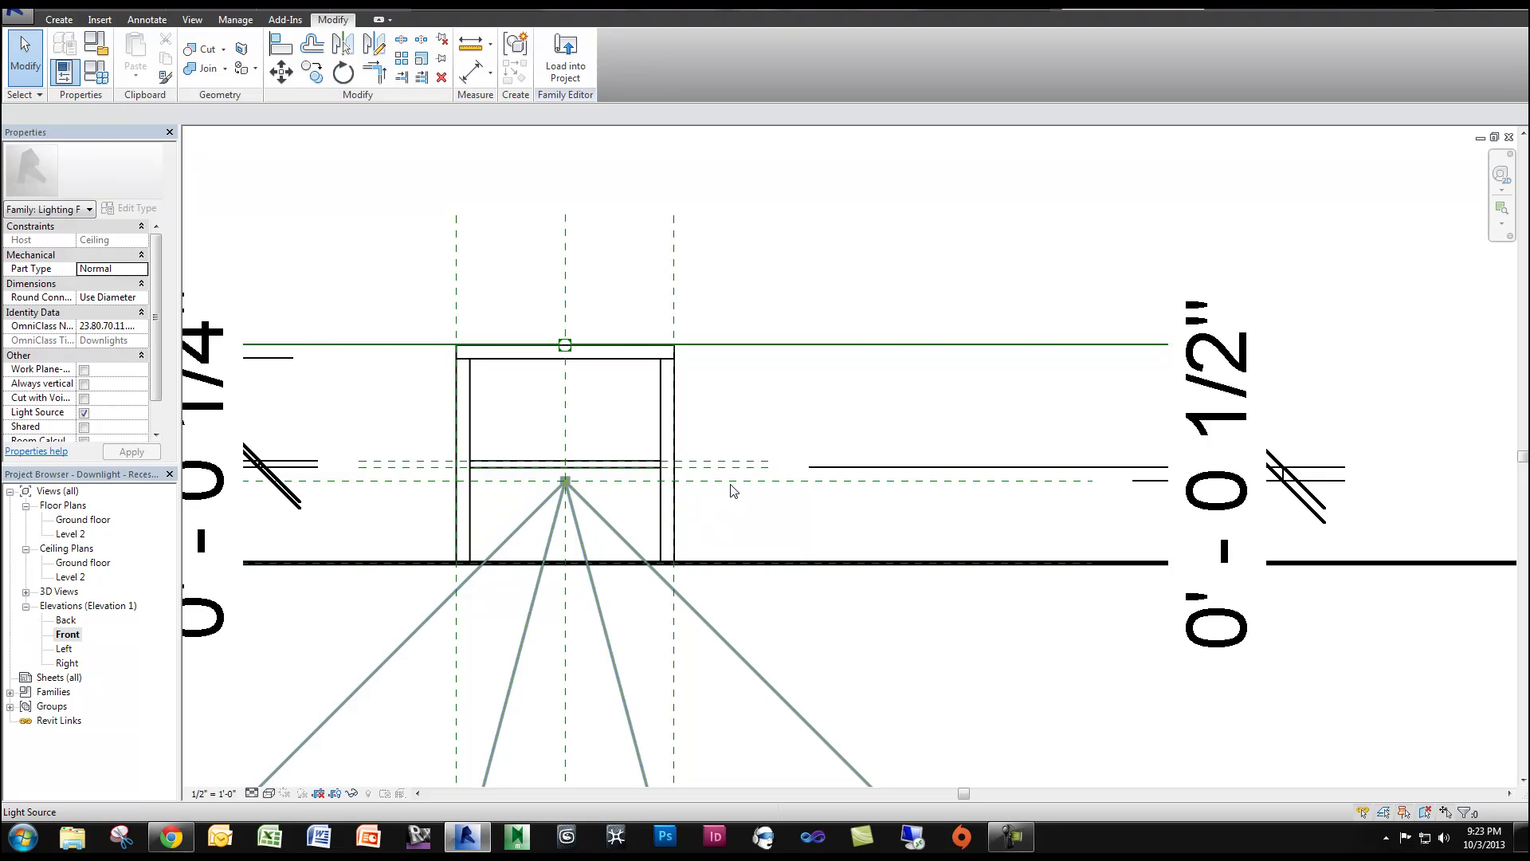
{"action": "left_click", "coordinate": [677, 594]}
{"action": "key", "text": "Escape"}
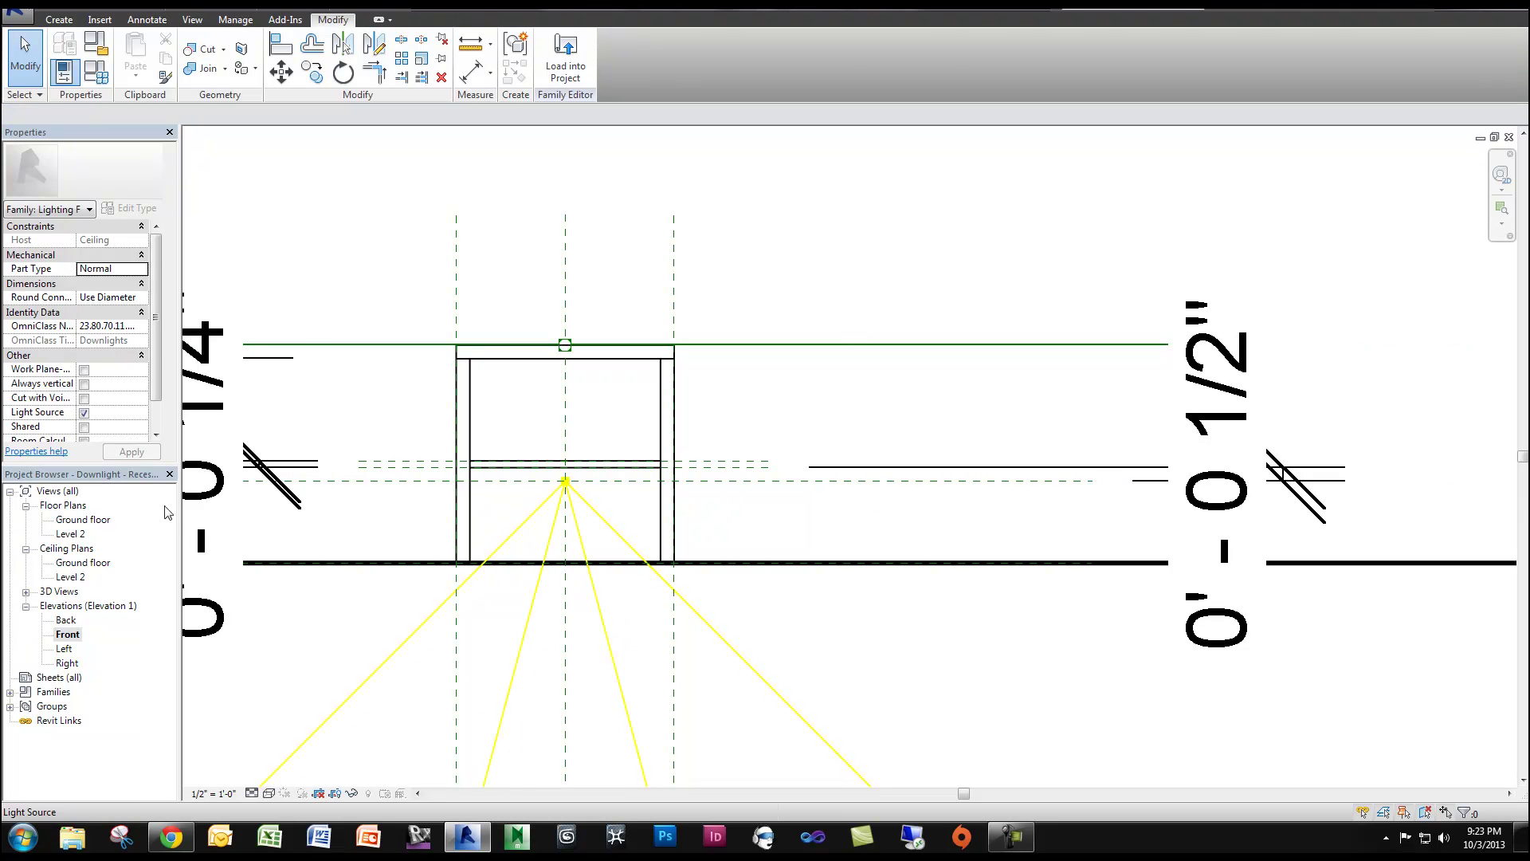
Step: In Family Types, set Recessing Radius to 0' 2" and apply it
{"action": "left_click", "coordinate": [95, 75]}
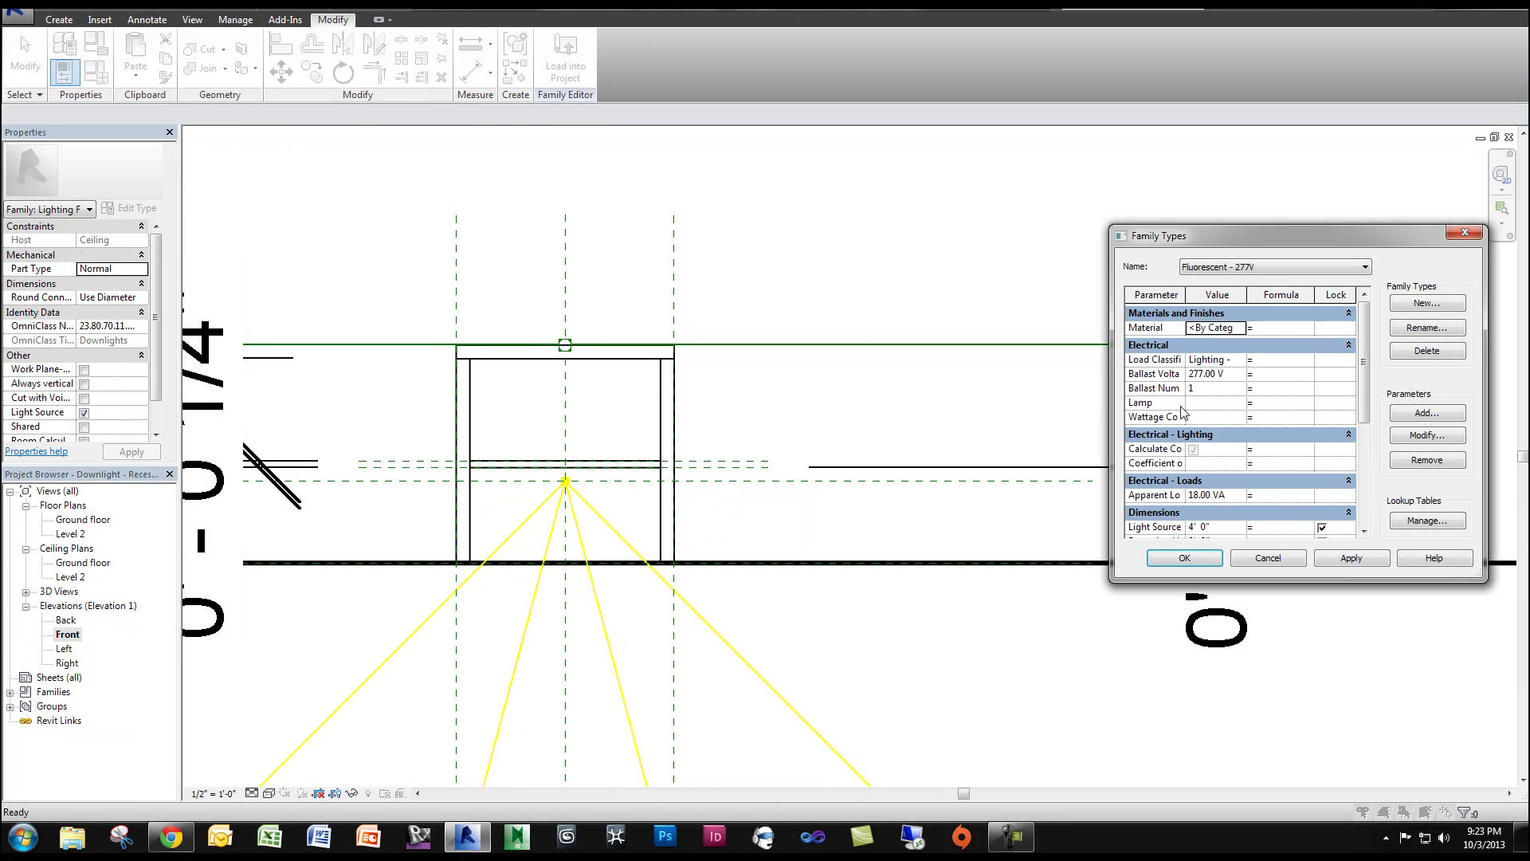
{"action": "left_click_drag", "start_coordinate": [1365, 392], "coordinate": [1366, 470]}
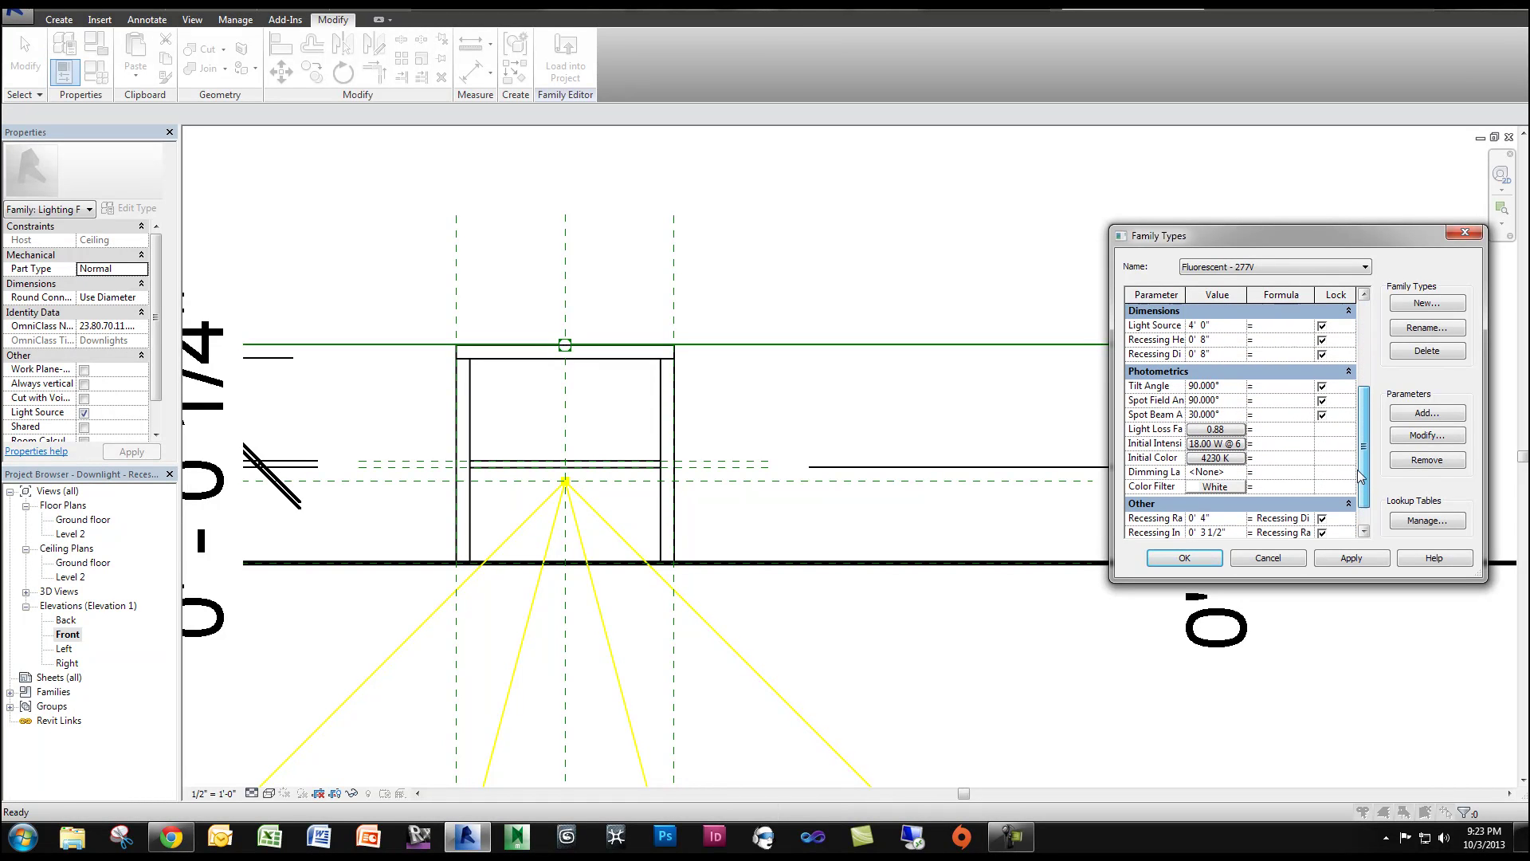
{"action": "left_click", "coordinate": [1221, 340]}
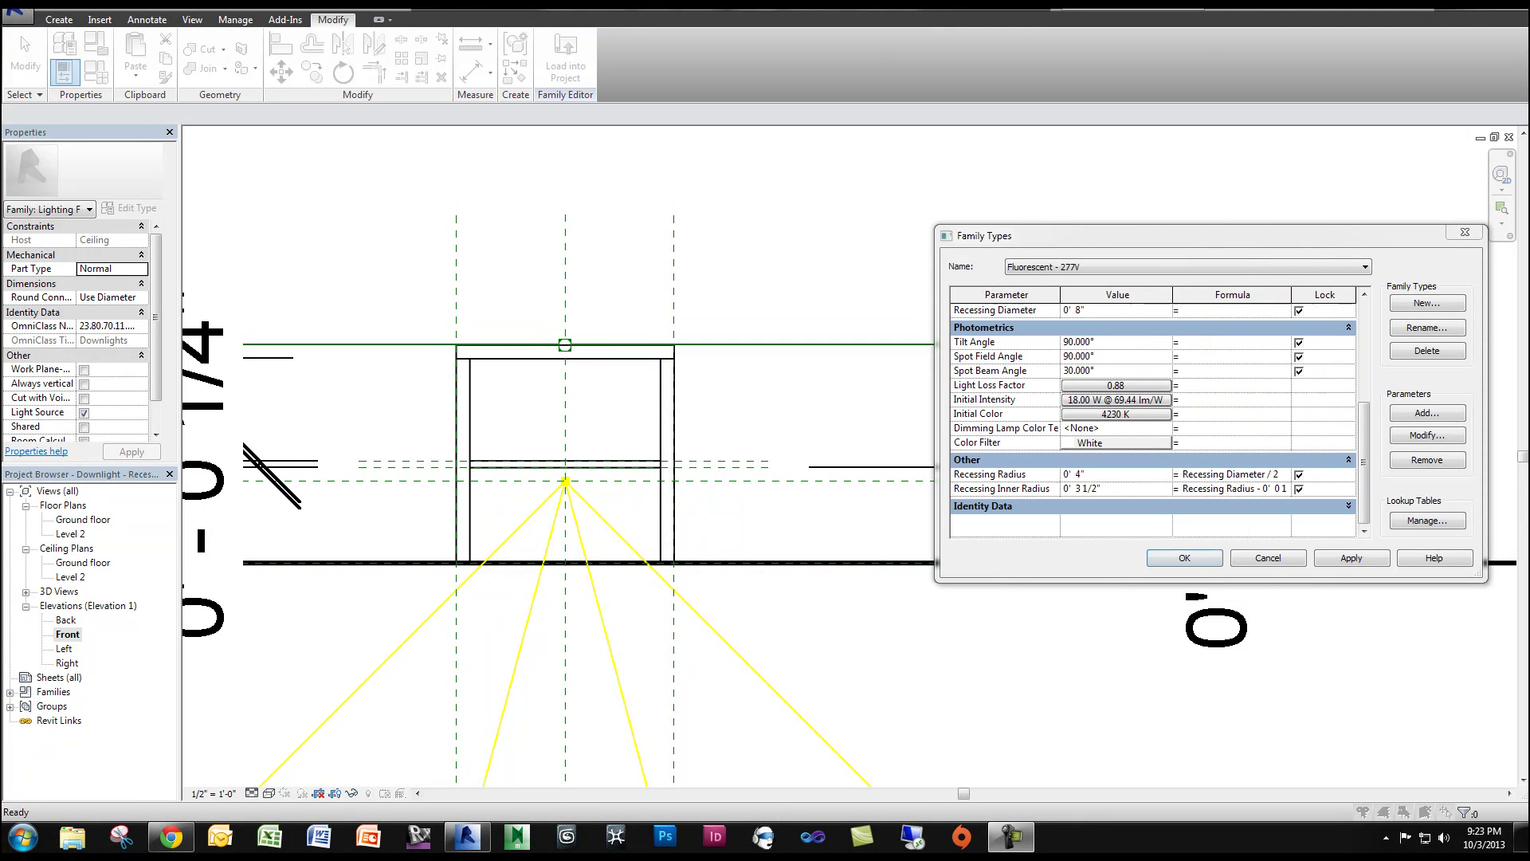
{"action": "left_click", "coordinate": [1148, 479]}
{"action": "type", "text": "2"}
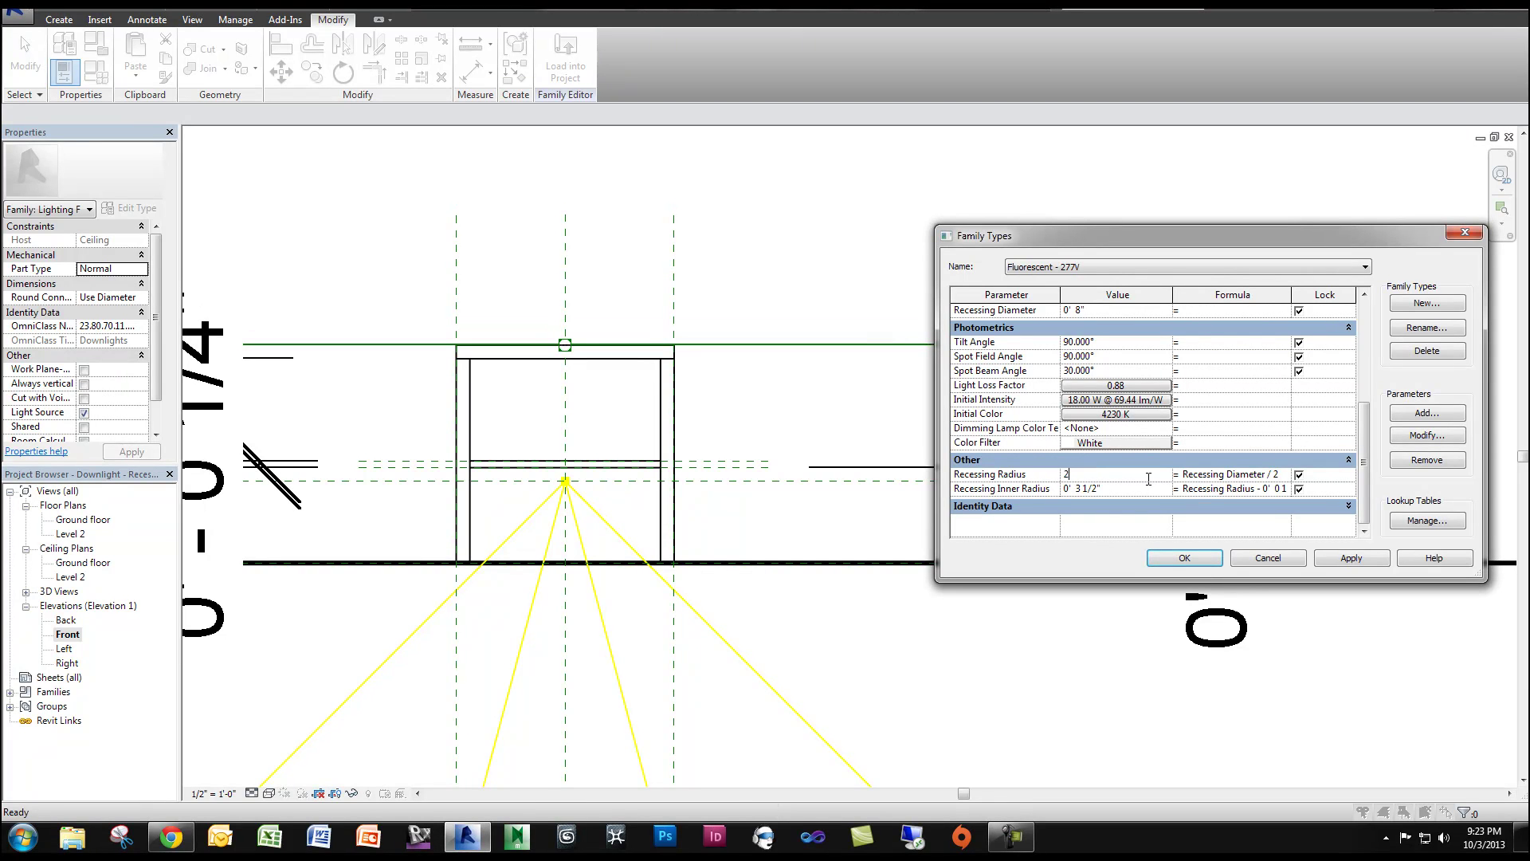
{"action": "left_click", "coordinate": [1368, 557]}
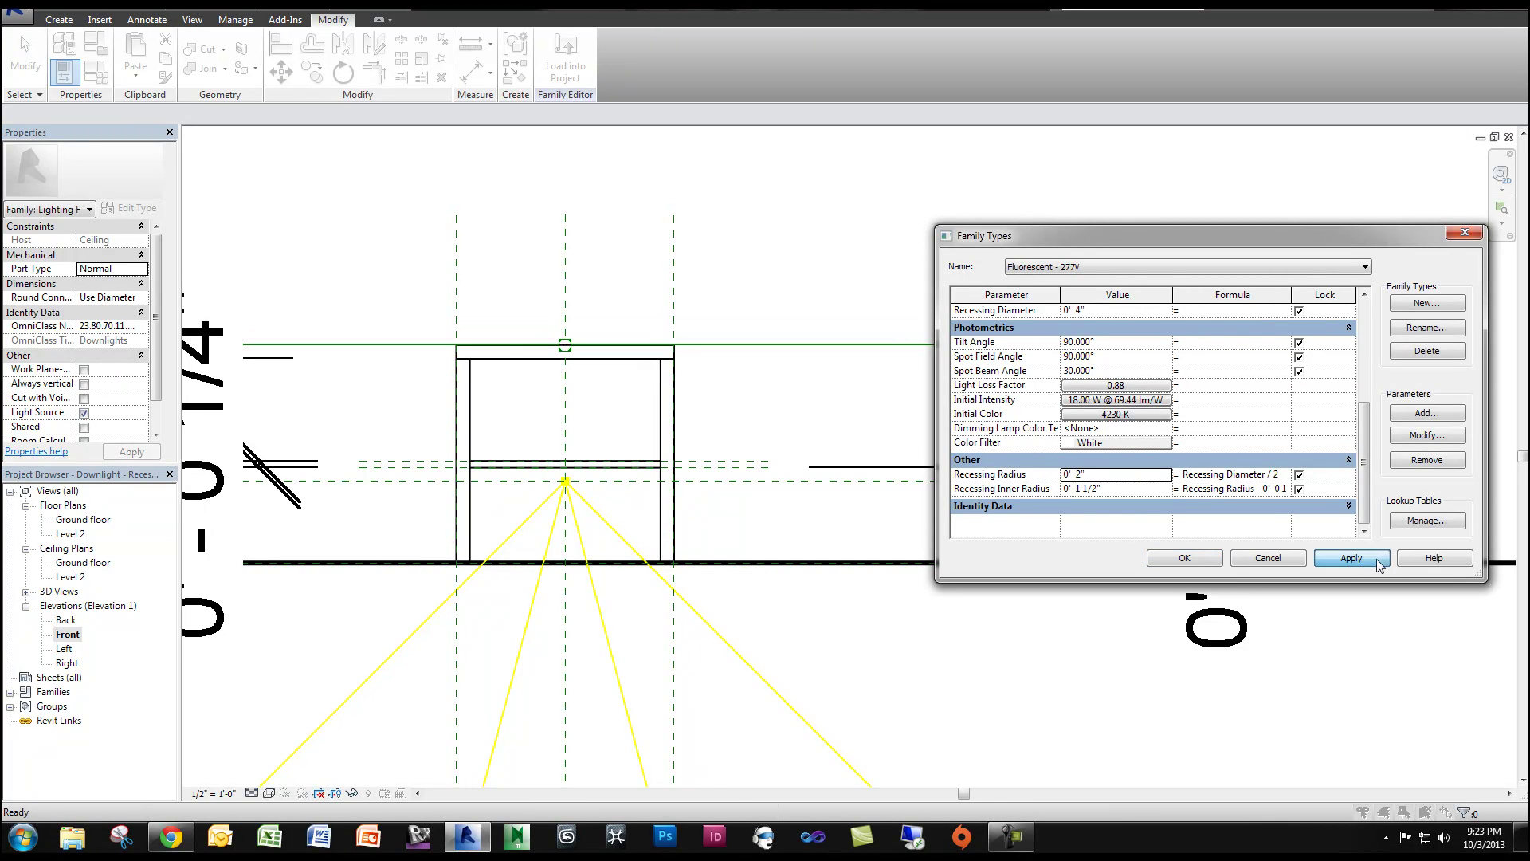
{"action": "left_click", "coordinate": [1185, 558]}
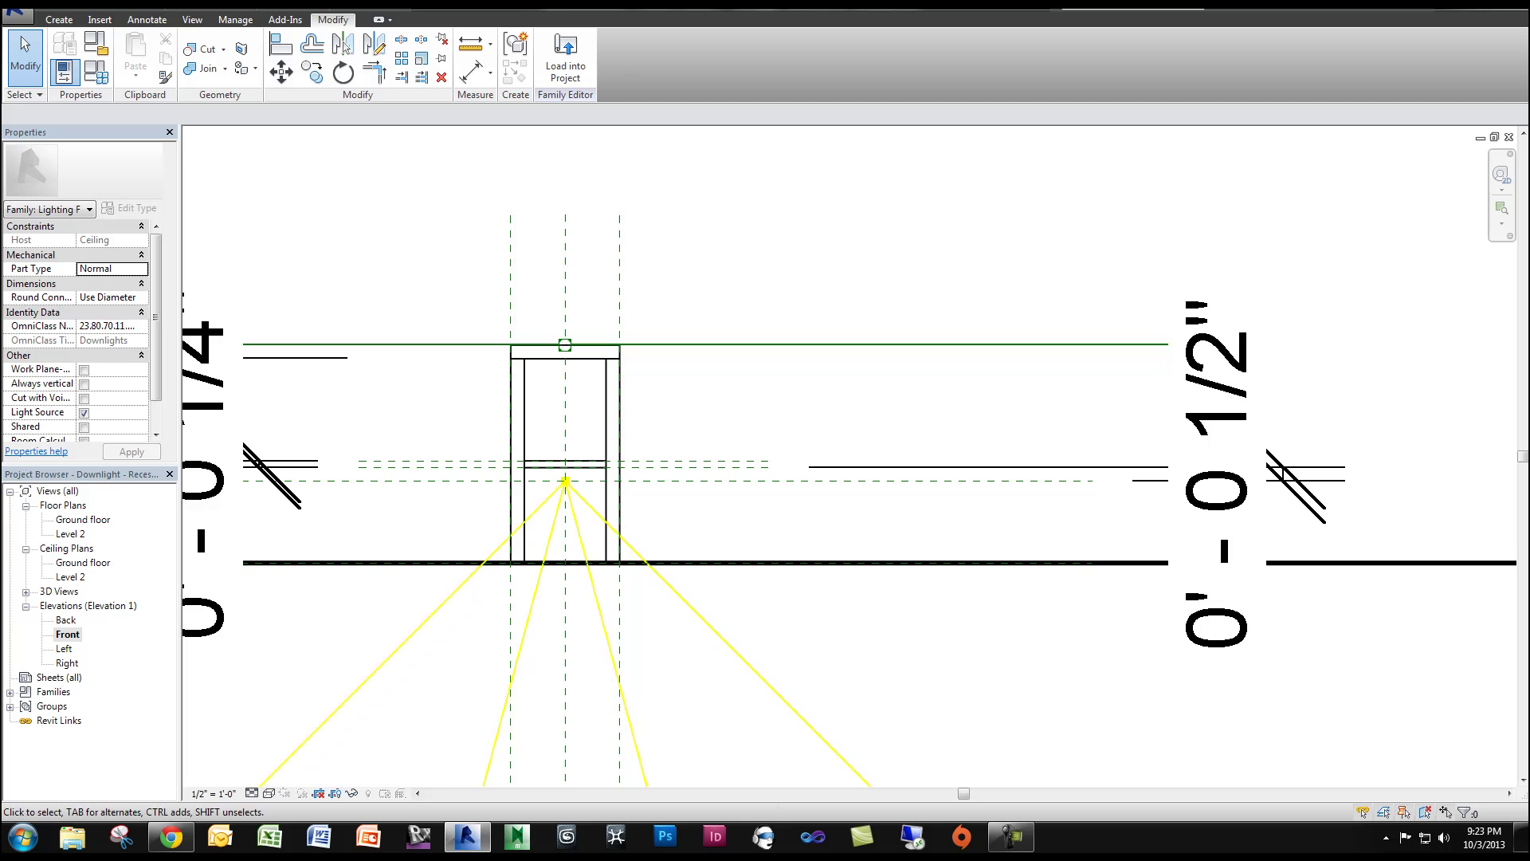
Step: Orbit the 3D view to inspect the downlight's underside, then go to the Front elevation
{"action": "key", "text": "3"}
{"action": "key", "text": "d"}
{"action": "middle_click_drag", "start_coordinate": [820, 468], "coordinate": [821, 510], "text": "shift"}
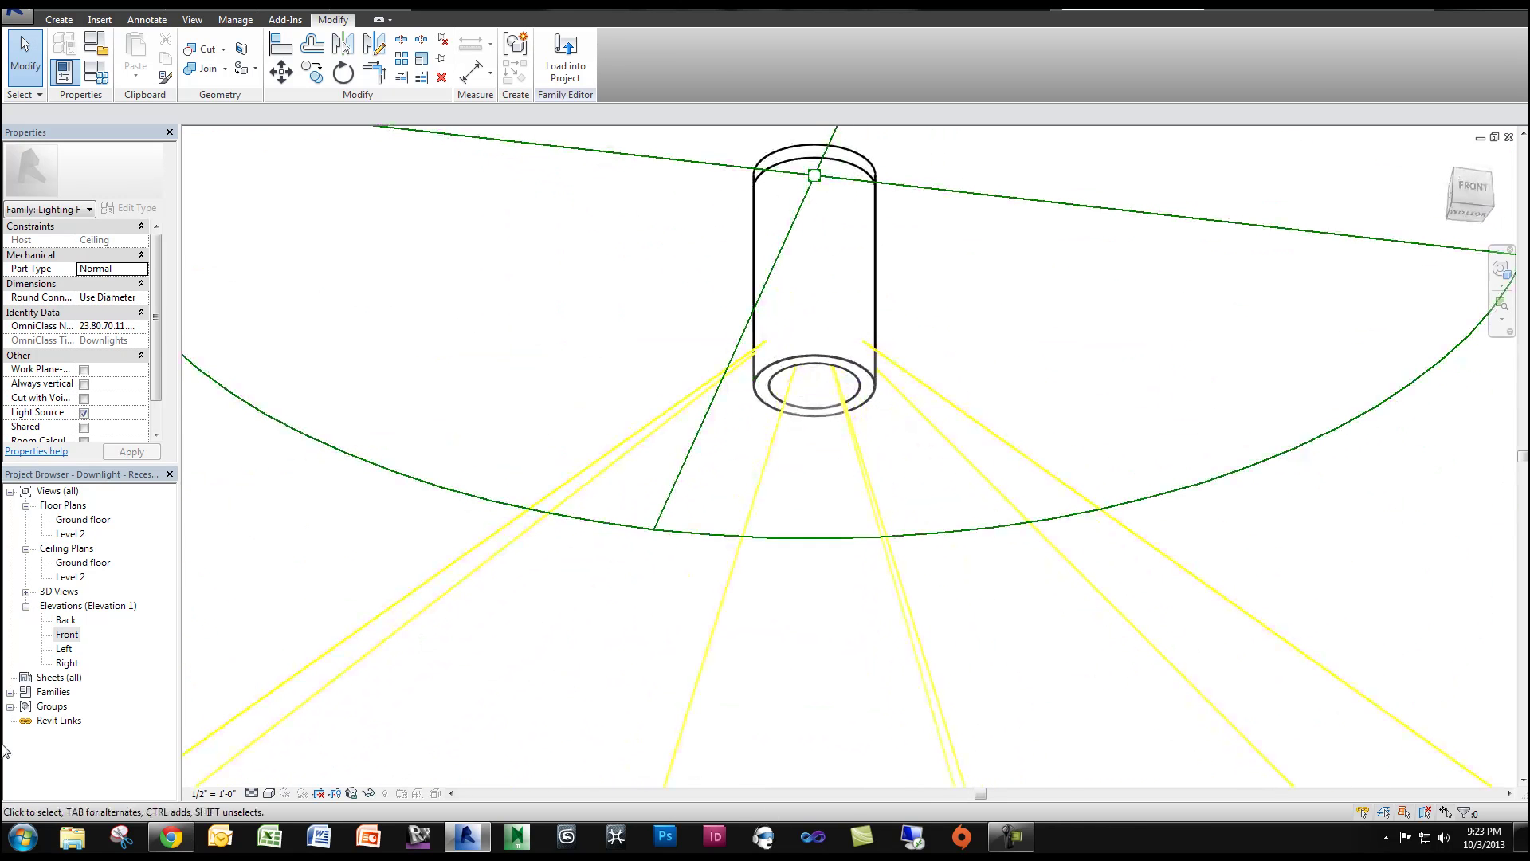
{"action": "double_click", "coordinate": [63, 632]}
{"action": "scroll", "coordinate": [877, 486], "scroll_direction": "up", "scroll_amount": 4}
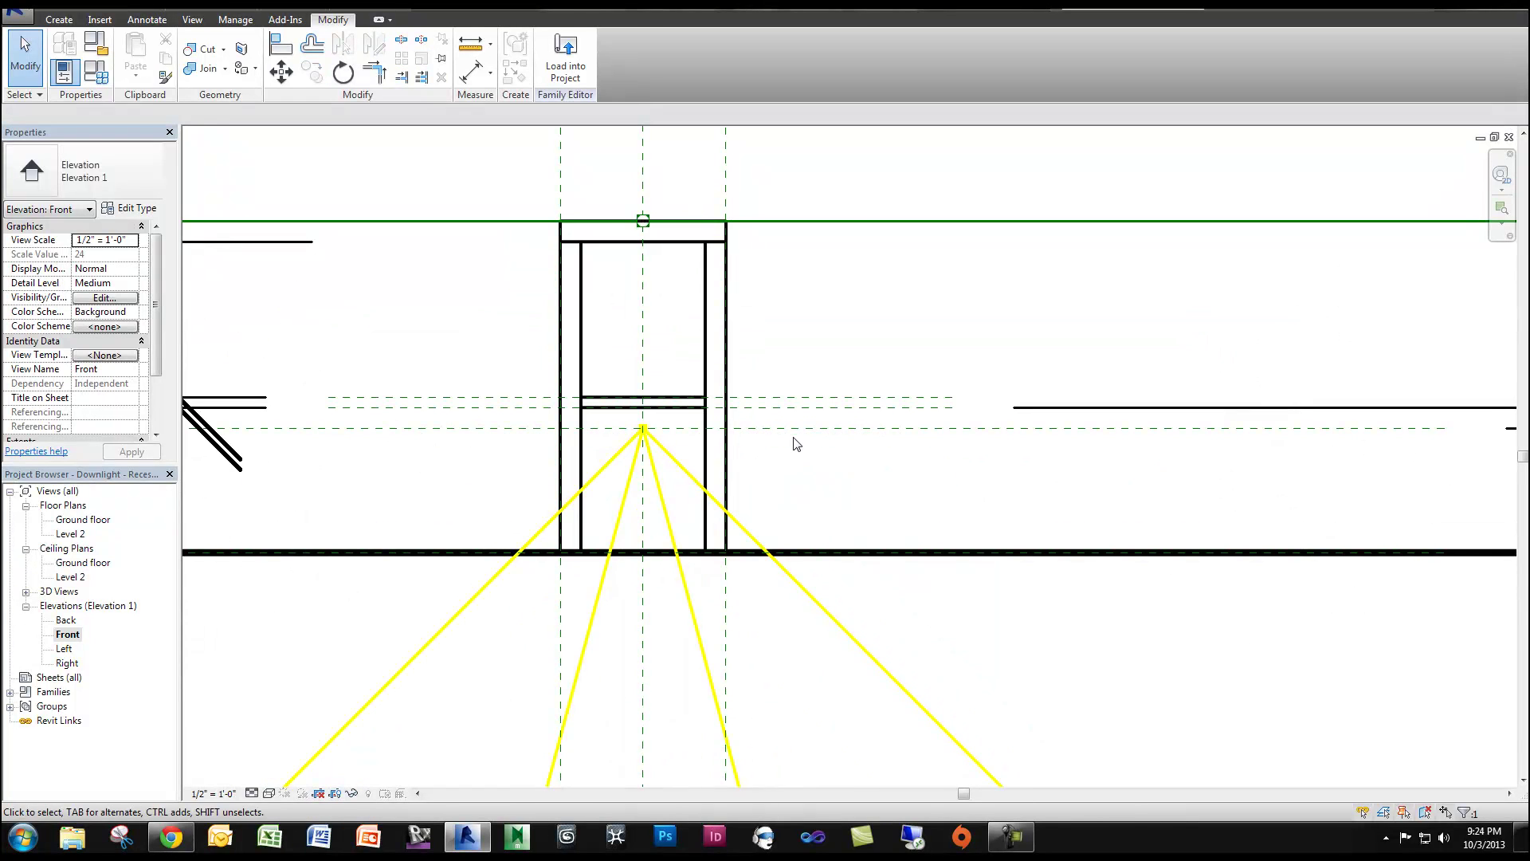
Step: Select the Light Source Elevation reference plane and pan the elevation to frame it
{"action": "left_click", "coordinate": [795, 429]}
{"action": "scroll", "coordinate": [877, 495], "scroll_direction": "down", "scroll_amount": 3}
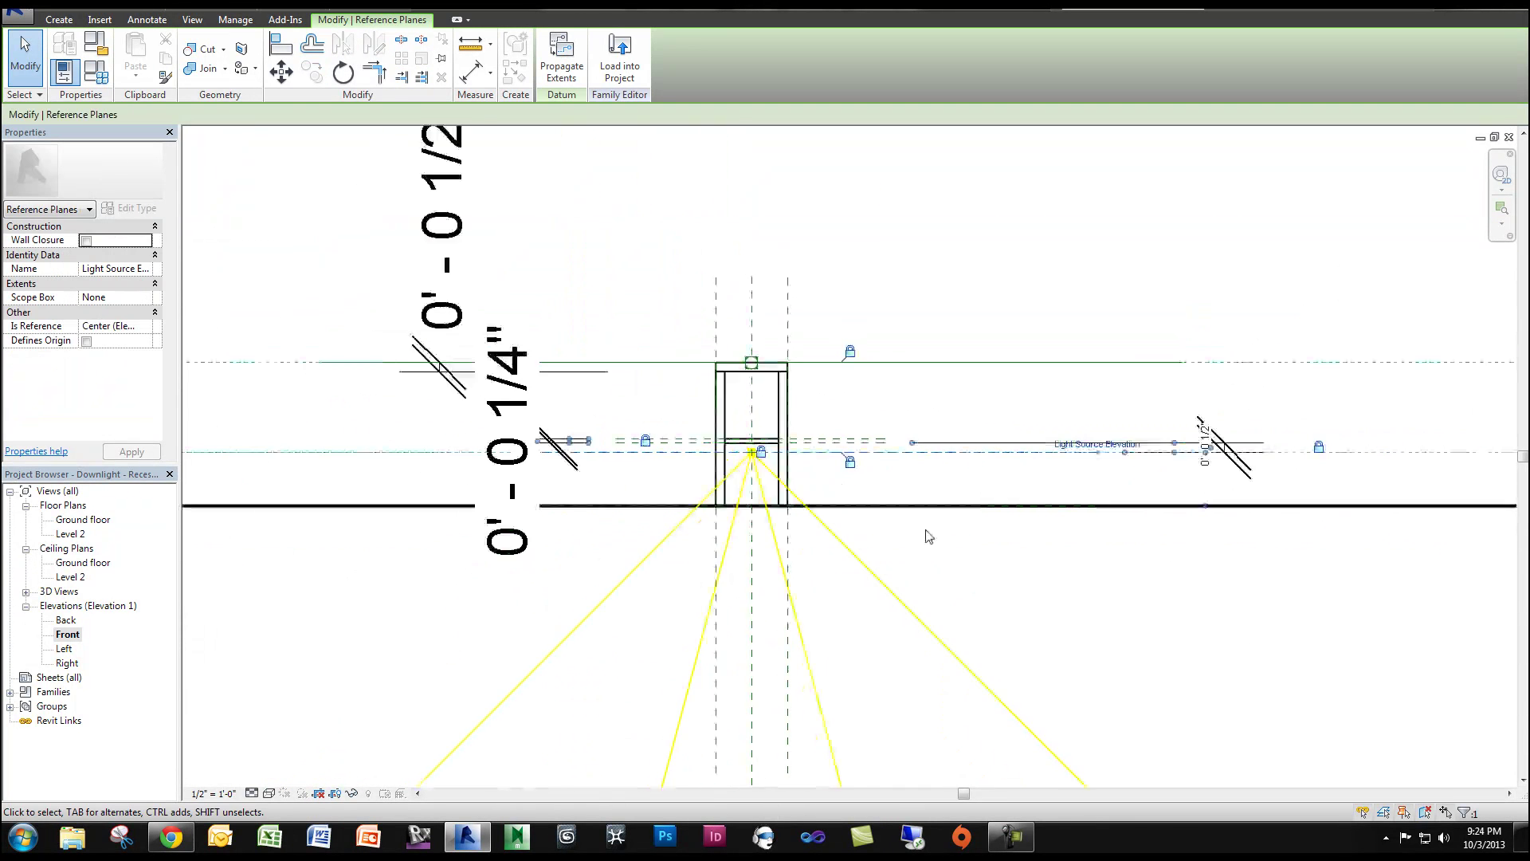
{"action": "scroll", "coordinate": [877, 522], "scroll_direction": "down", "scroll_amount": 3}
{"action": "middle_click_drag", "start_coordinate": [1012, 530], "coordinate": [768, 437]}
{"action": "left_click", "coordinate": [1114, 474]}
{"action": "scroll", "coordinate": [1114, 474], "scroll_direction": "down", "scroll_amount": 1}
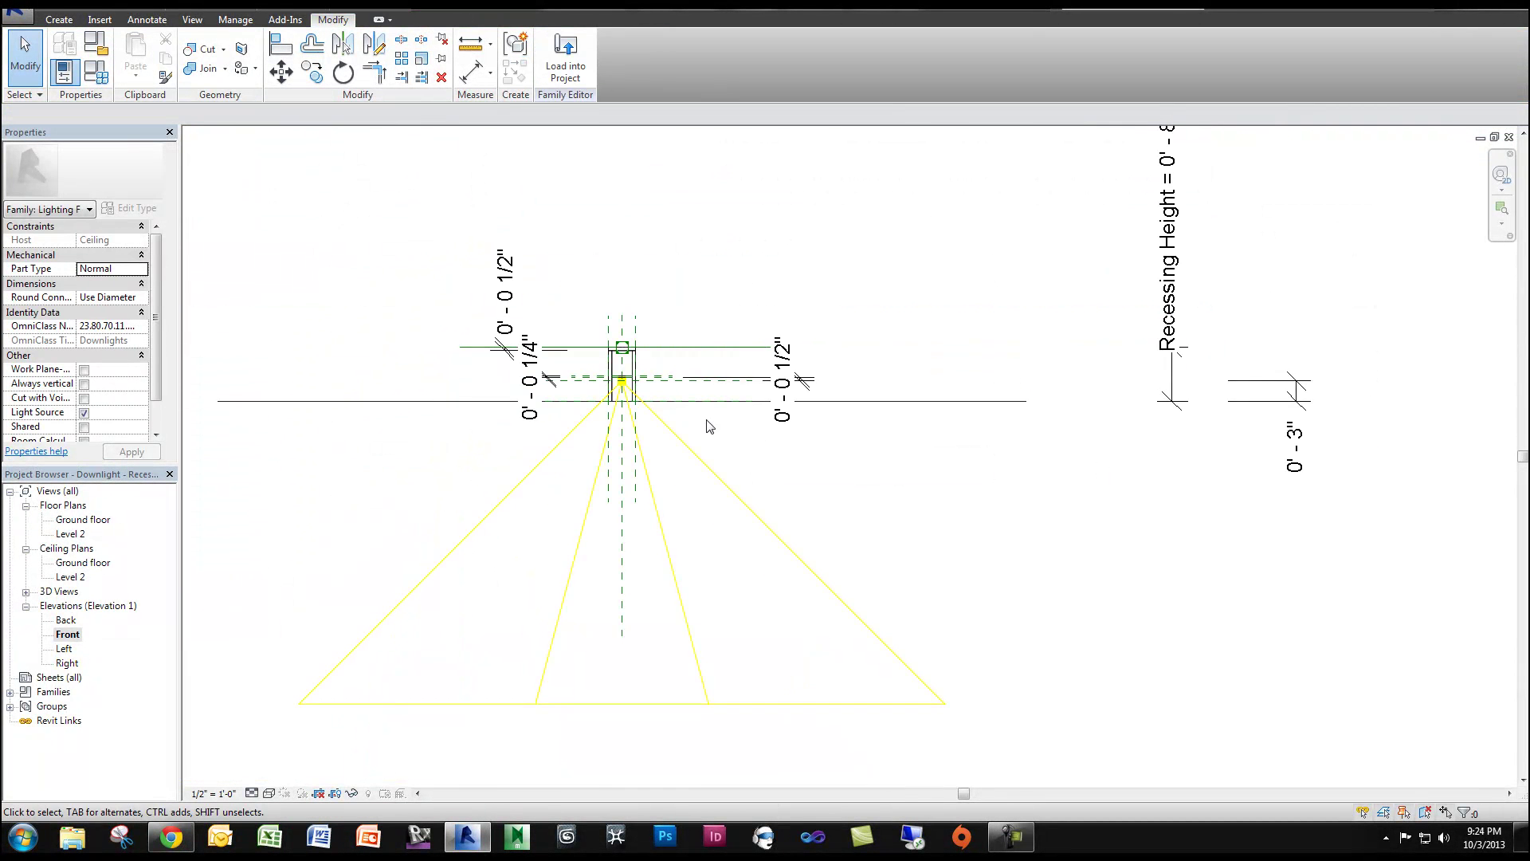
{"action": "scroll", "coordinate": [650, 413], "scroll_direction": "up", "scroll_amount": 3}
{"action": "scroll", "coordinate": [378, 330], "scroll_direction": "down", "scroll_amount": 3}
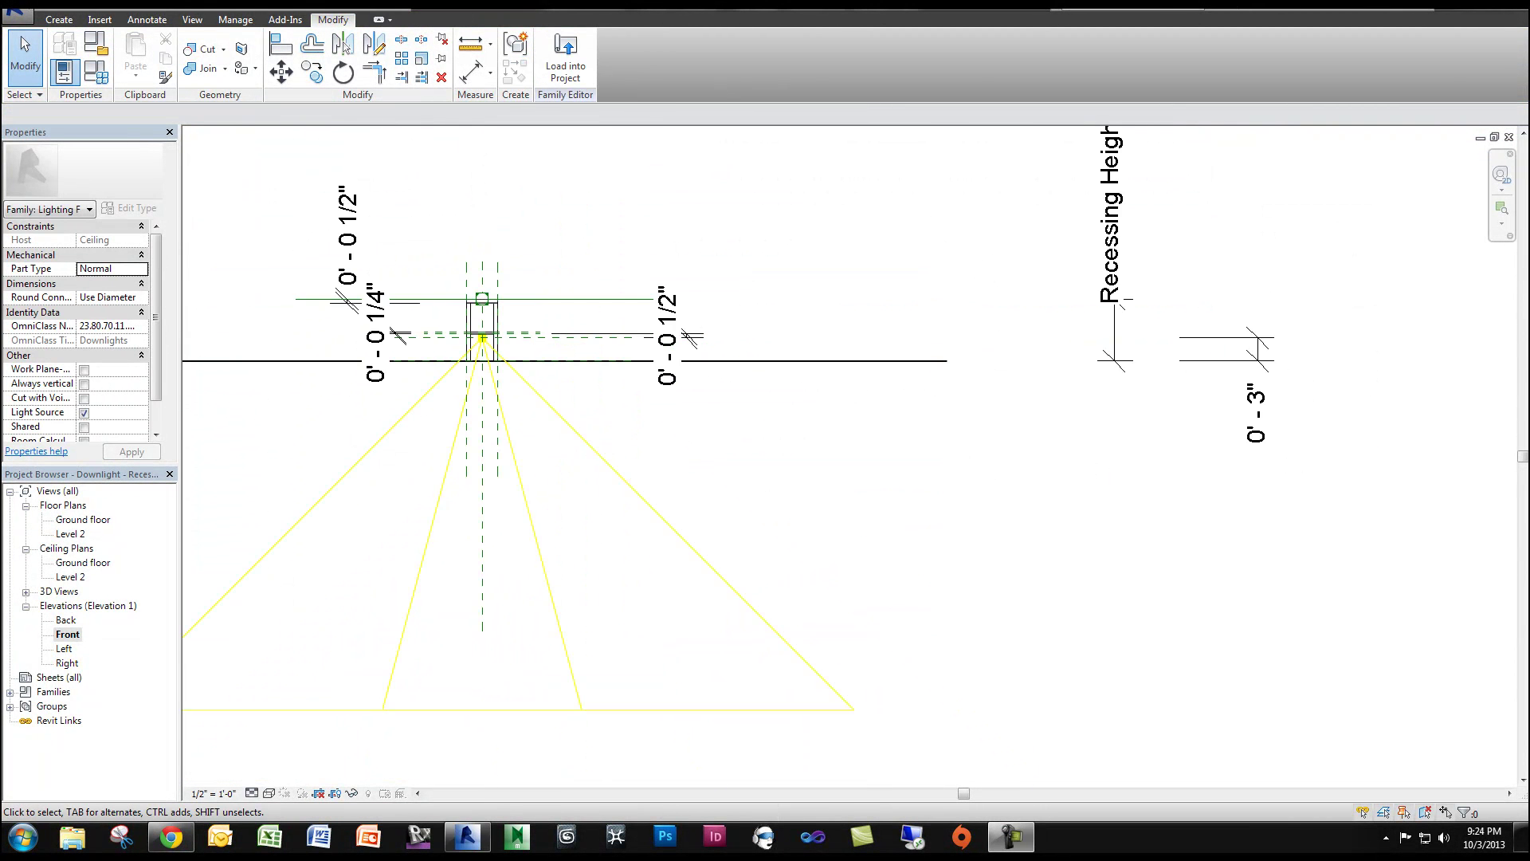
Step: Select the 0' - 3" dimension beside the Light Source Elevation plane
{"action": "left_click", "coordinate": [1261, 396]}
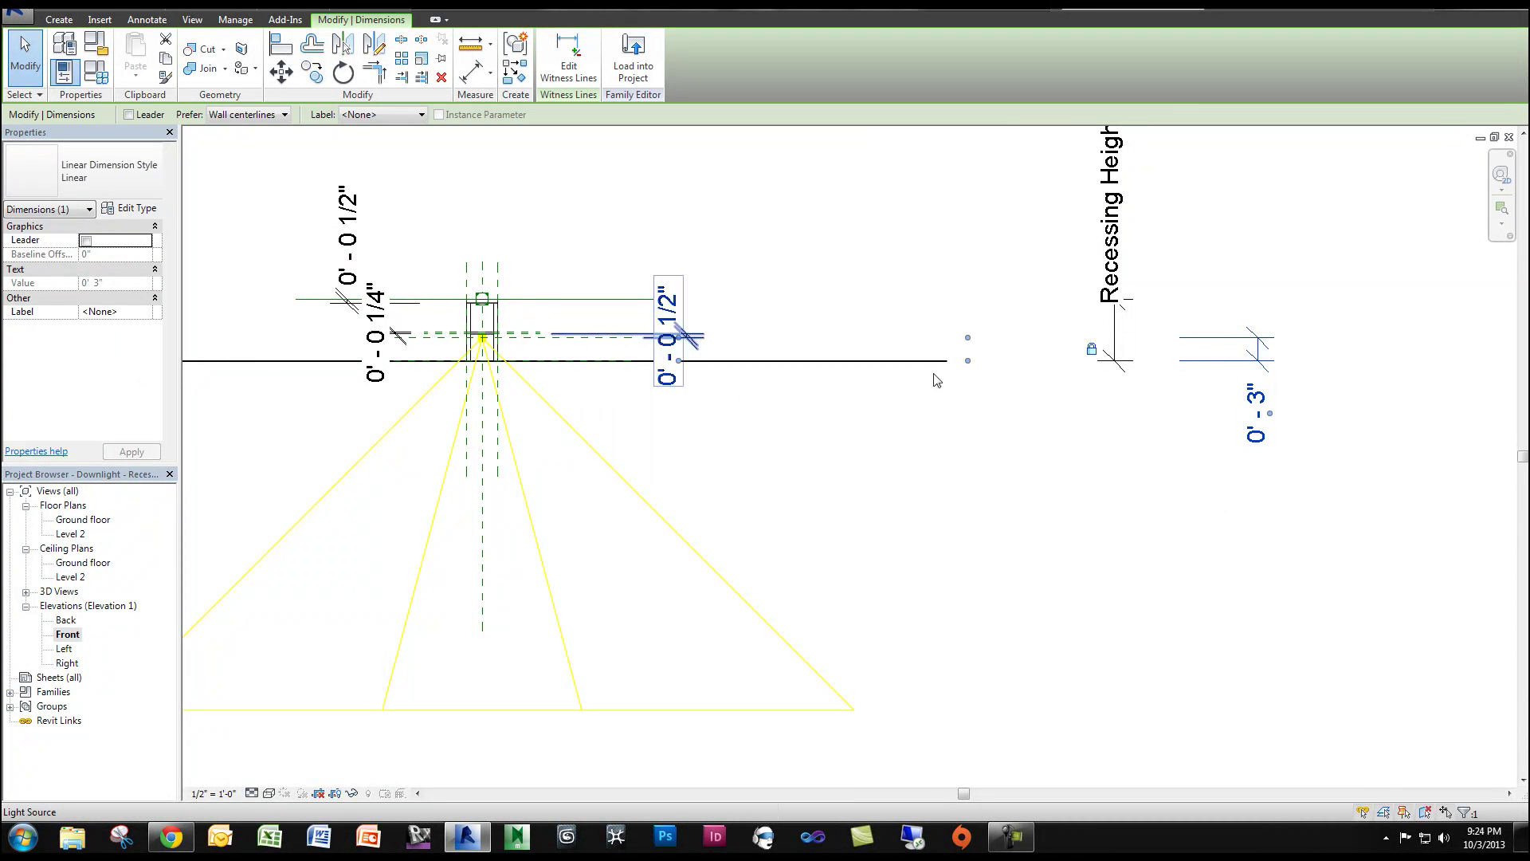
{"action": "key", "text": "Escape"}
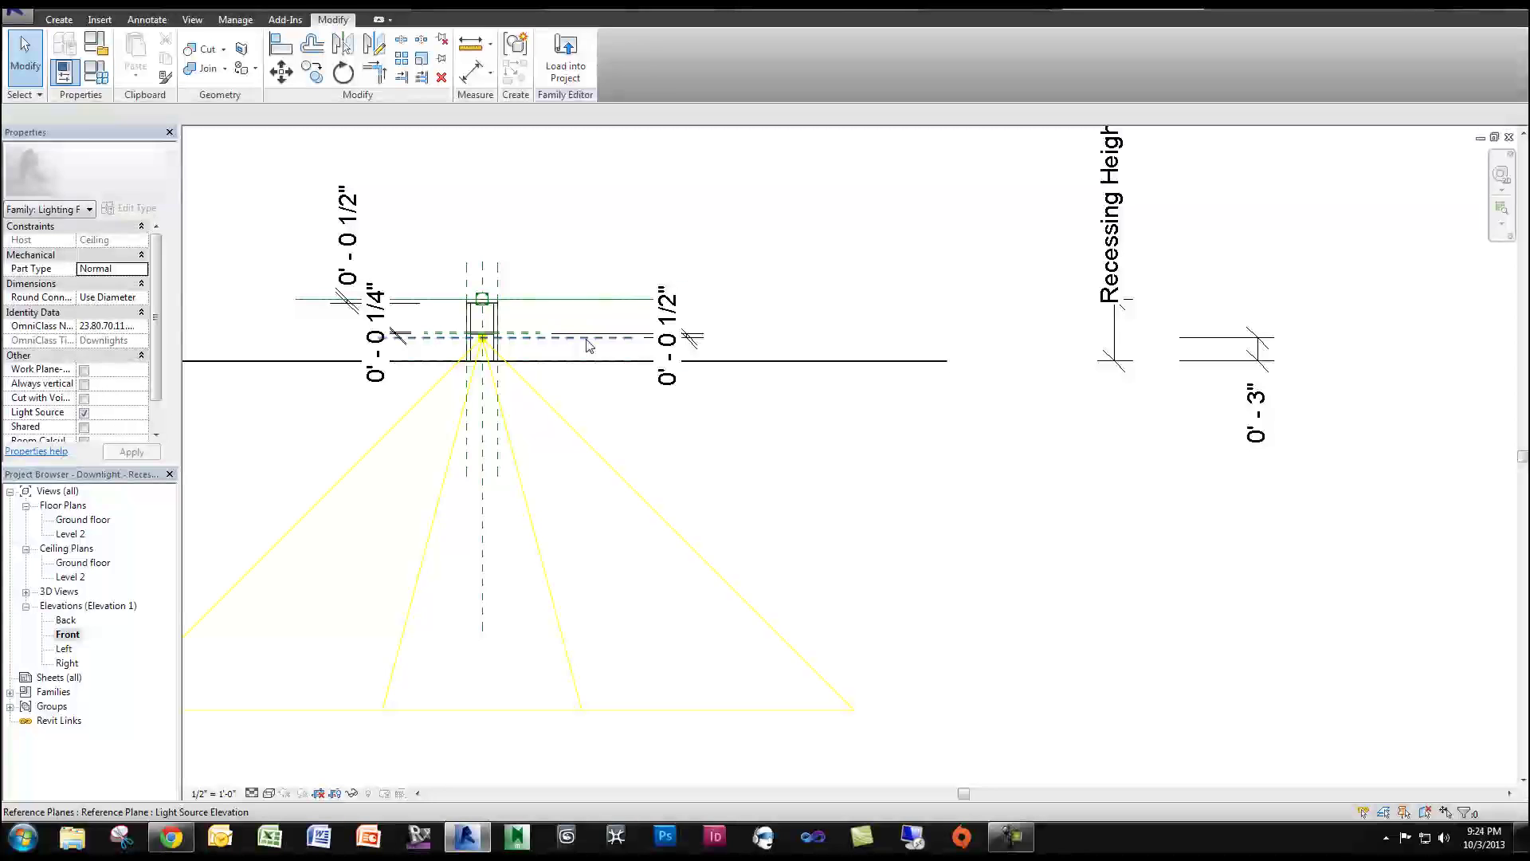
{"action": "left_click", "coordinate": [587, 338]}
{"action": "middle_click_drag", "start_coordinate": [1144, 453], "coordinate": [1185, 454]}
{"action": "key", "text": "Escape"}
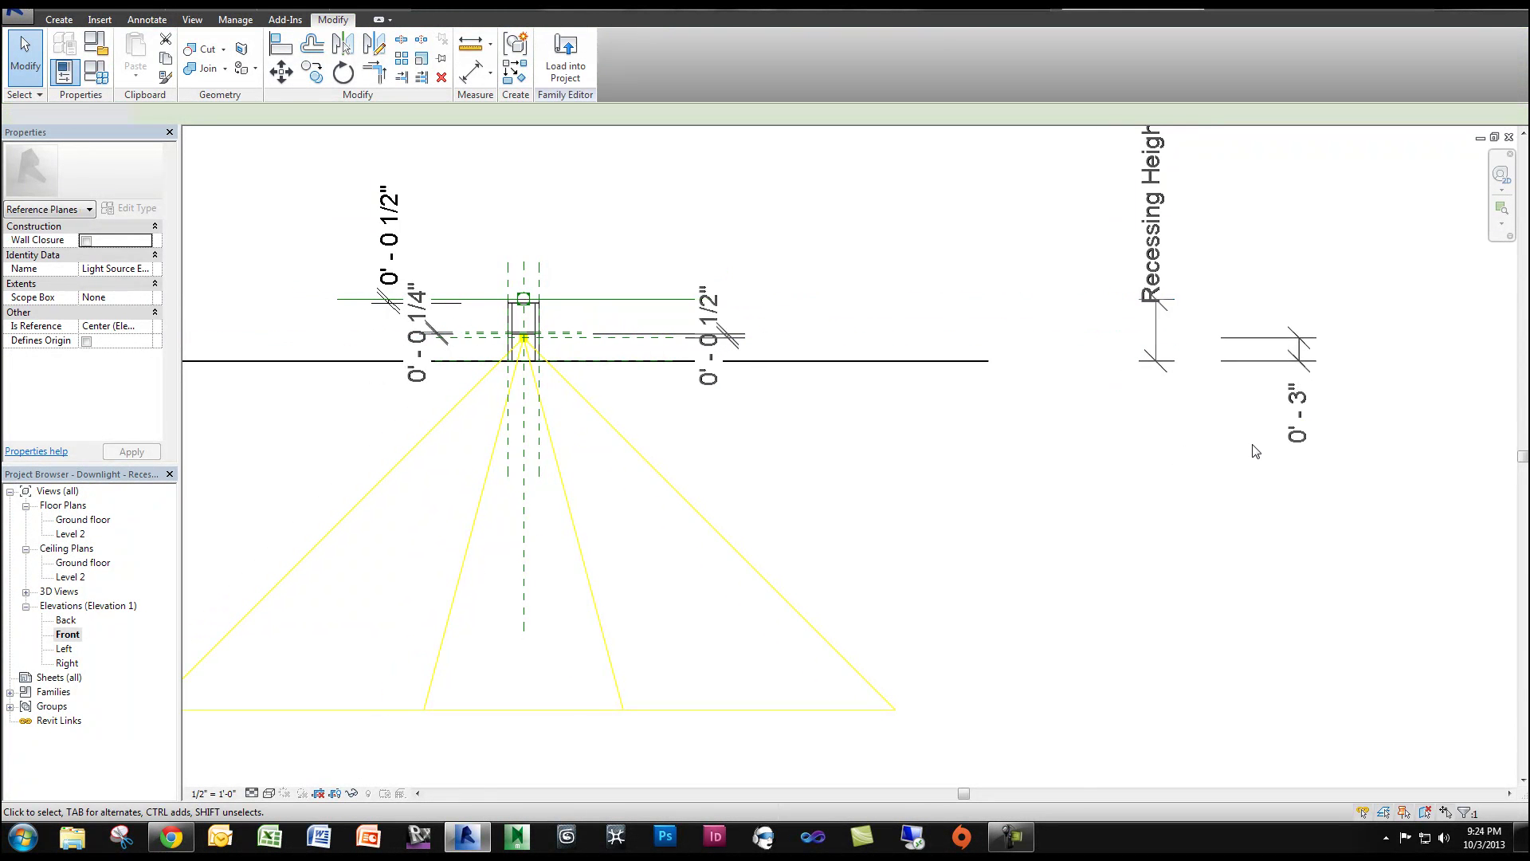
{"action": "left_click", "coordinate": [1304, 372]}
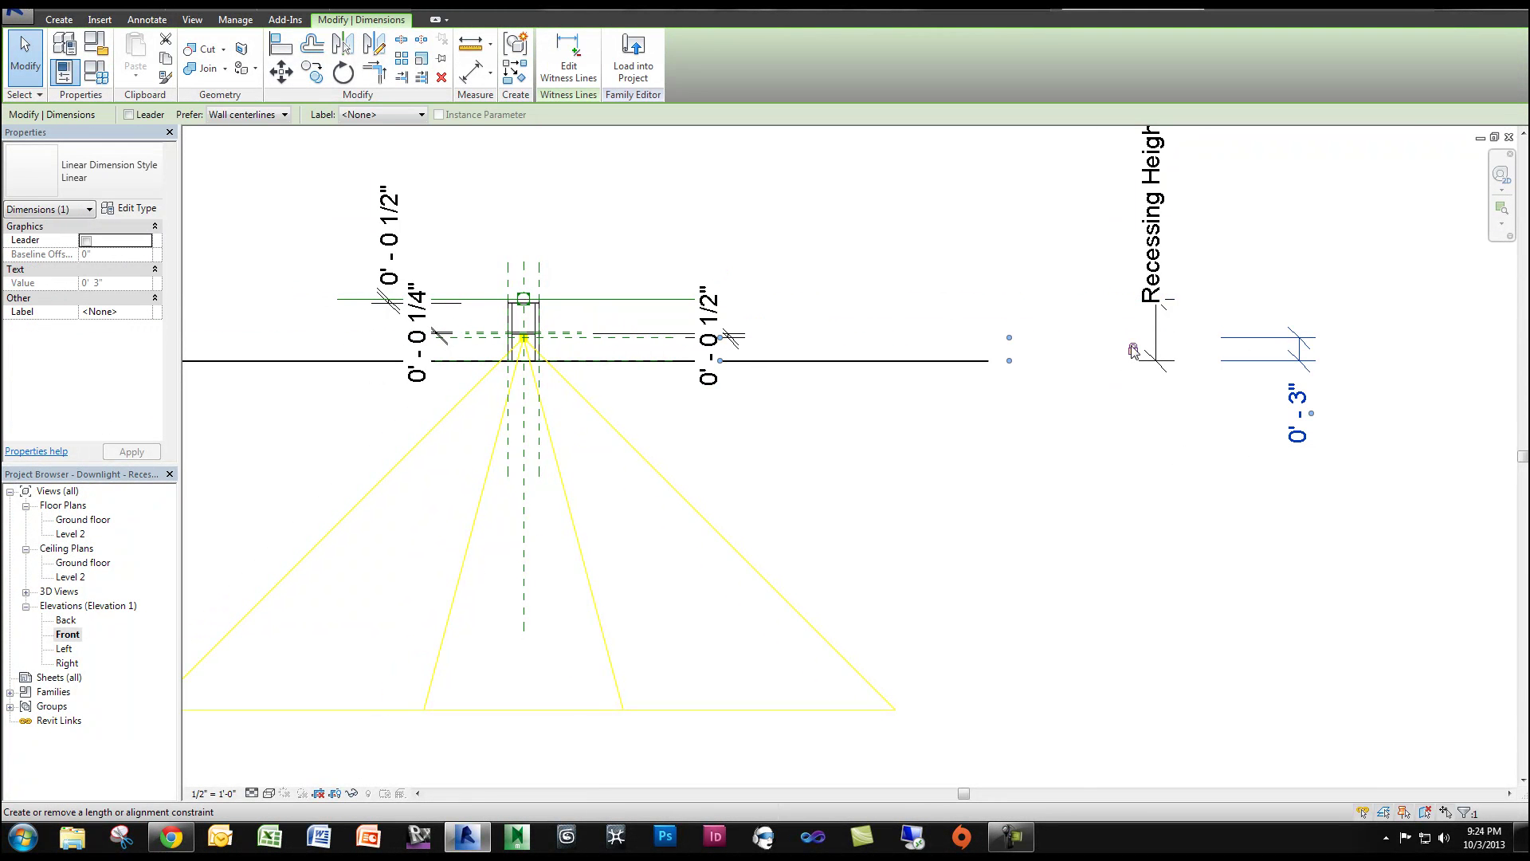
Step: Add a Light Source Depth type parameter as the 0' - 3" dimension's label, then recentre the fixture
{"action": "left_click", "coordinate": [411, 114]}
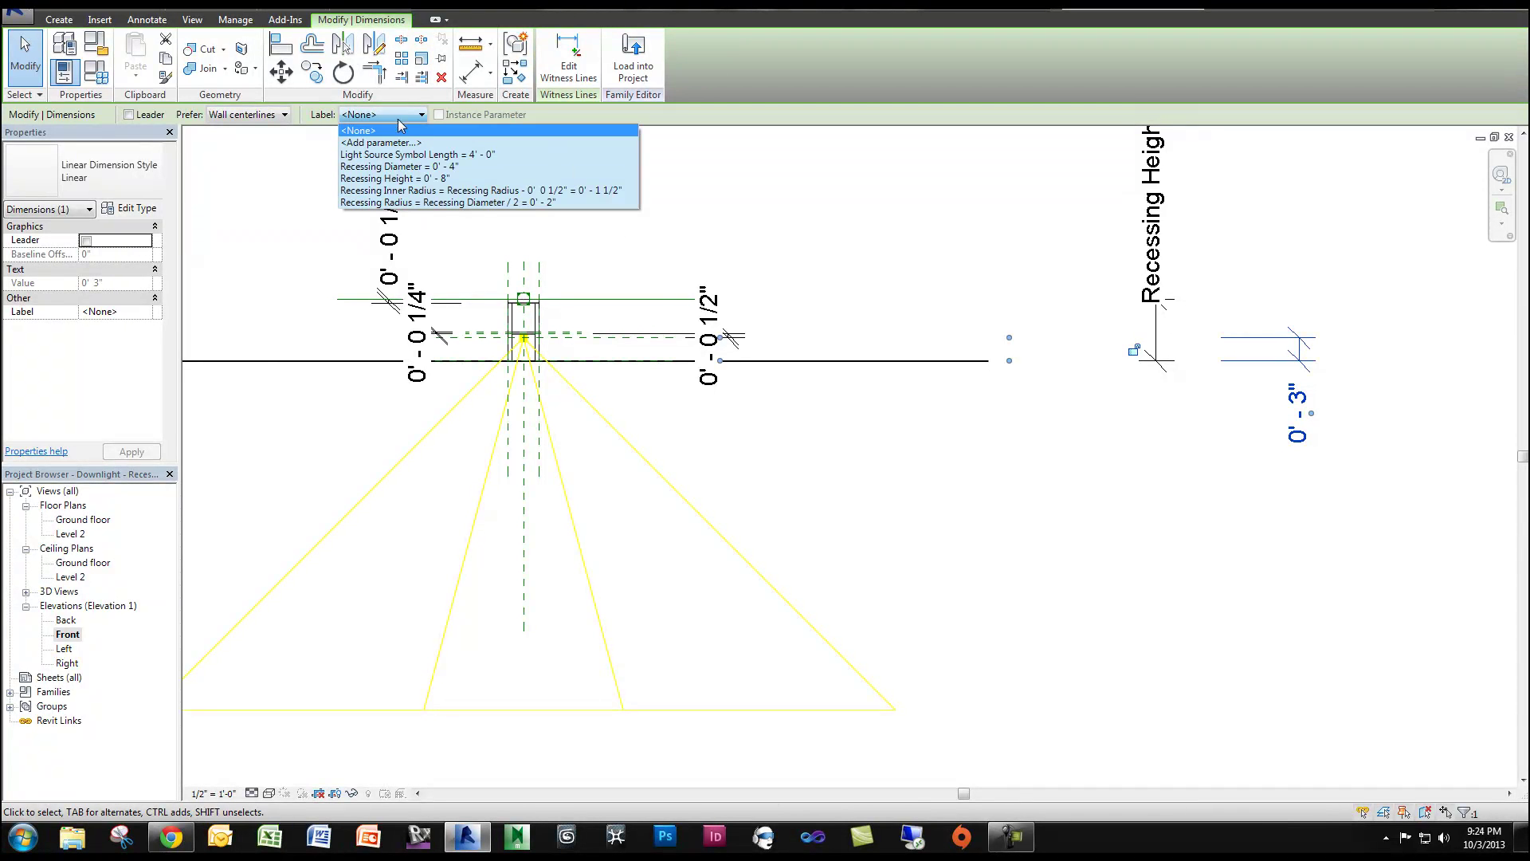
{"action": "left_click", "coordinate": [442, 141]}
{"action": "type", "text": "Light Source Depth"}
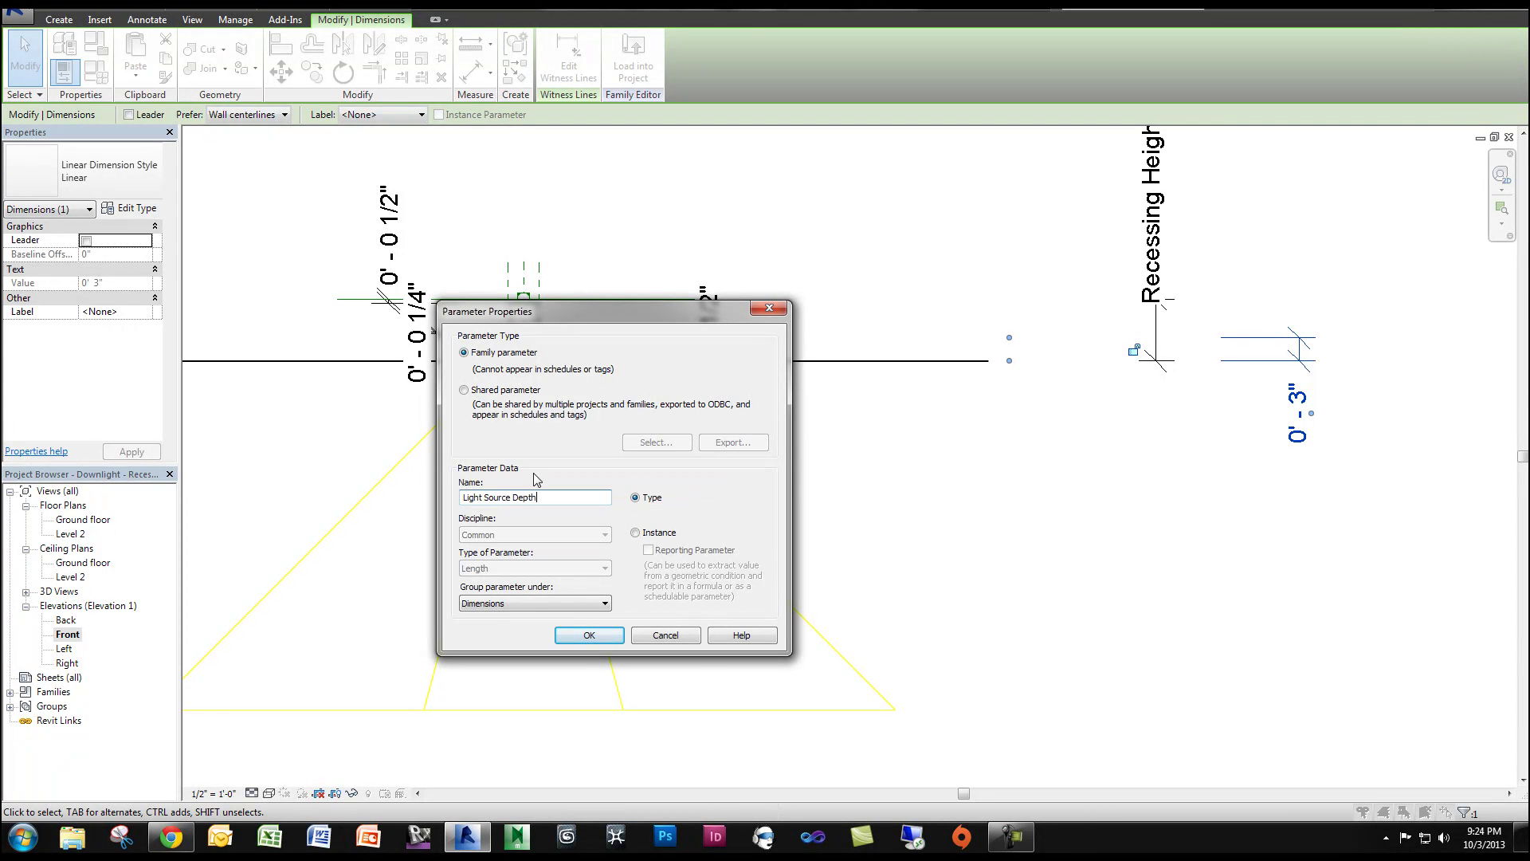
{"action": "key", "text": "Return"}
{"action": "left_click", "coordinate": [966, 451]}
{"action": "scroll", "coordinate": [674, 383], "scroll_direction": "up", "scroll_amount": 3}
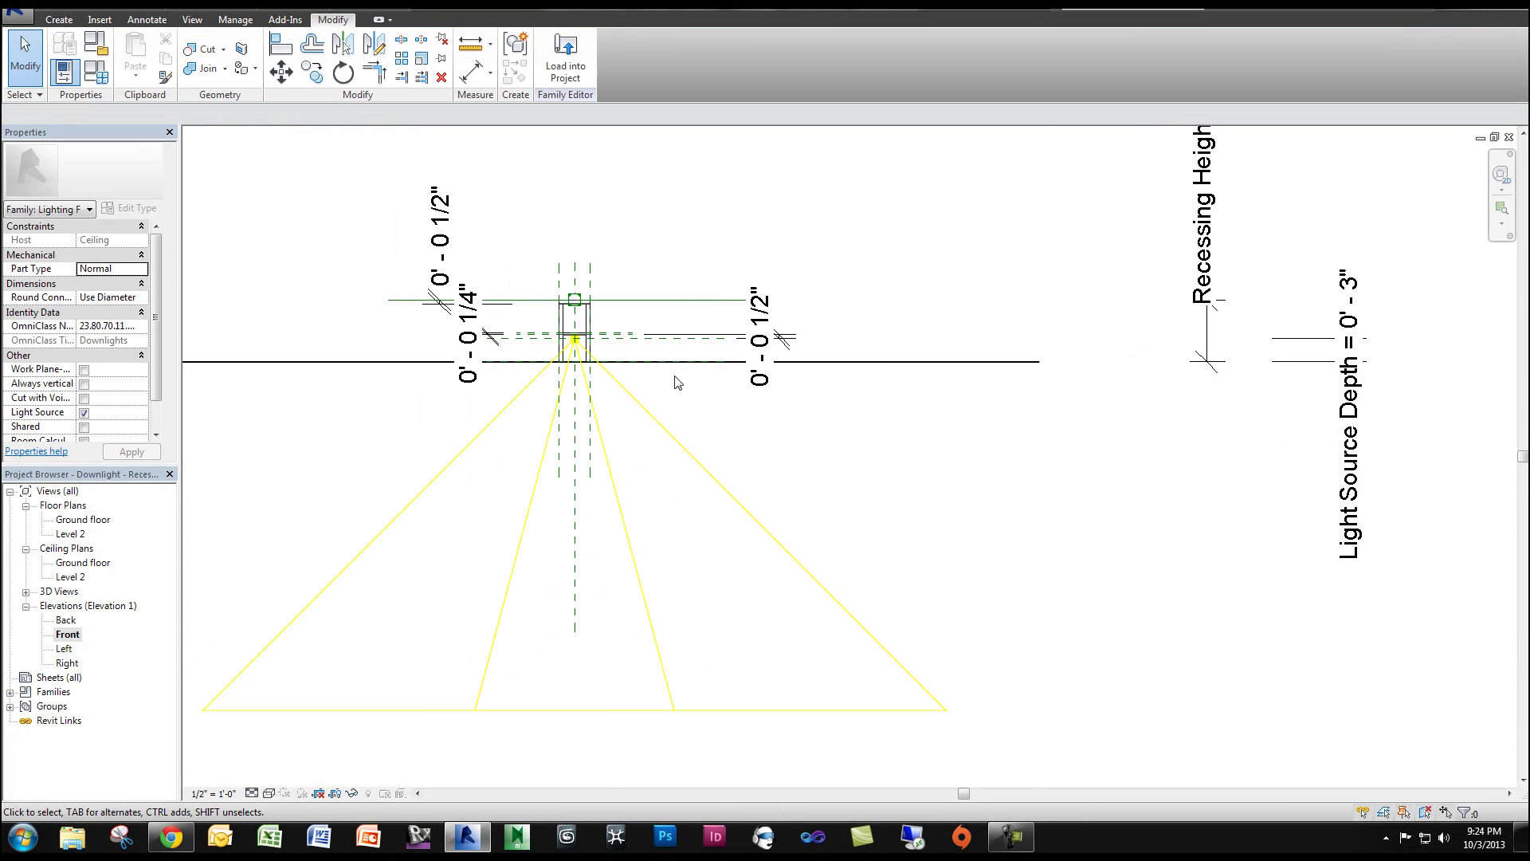
{"action": "middle_click_drag", "start_coordinate": [546, 338], "coordinate": [413, 351]}
Step: In Family Types, apply a Light Source Depth of 1"
{"action": "scroll", "coordinate": [632, 351], "scroll_direction": "up", "scroll_amount": 3}
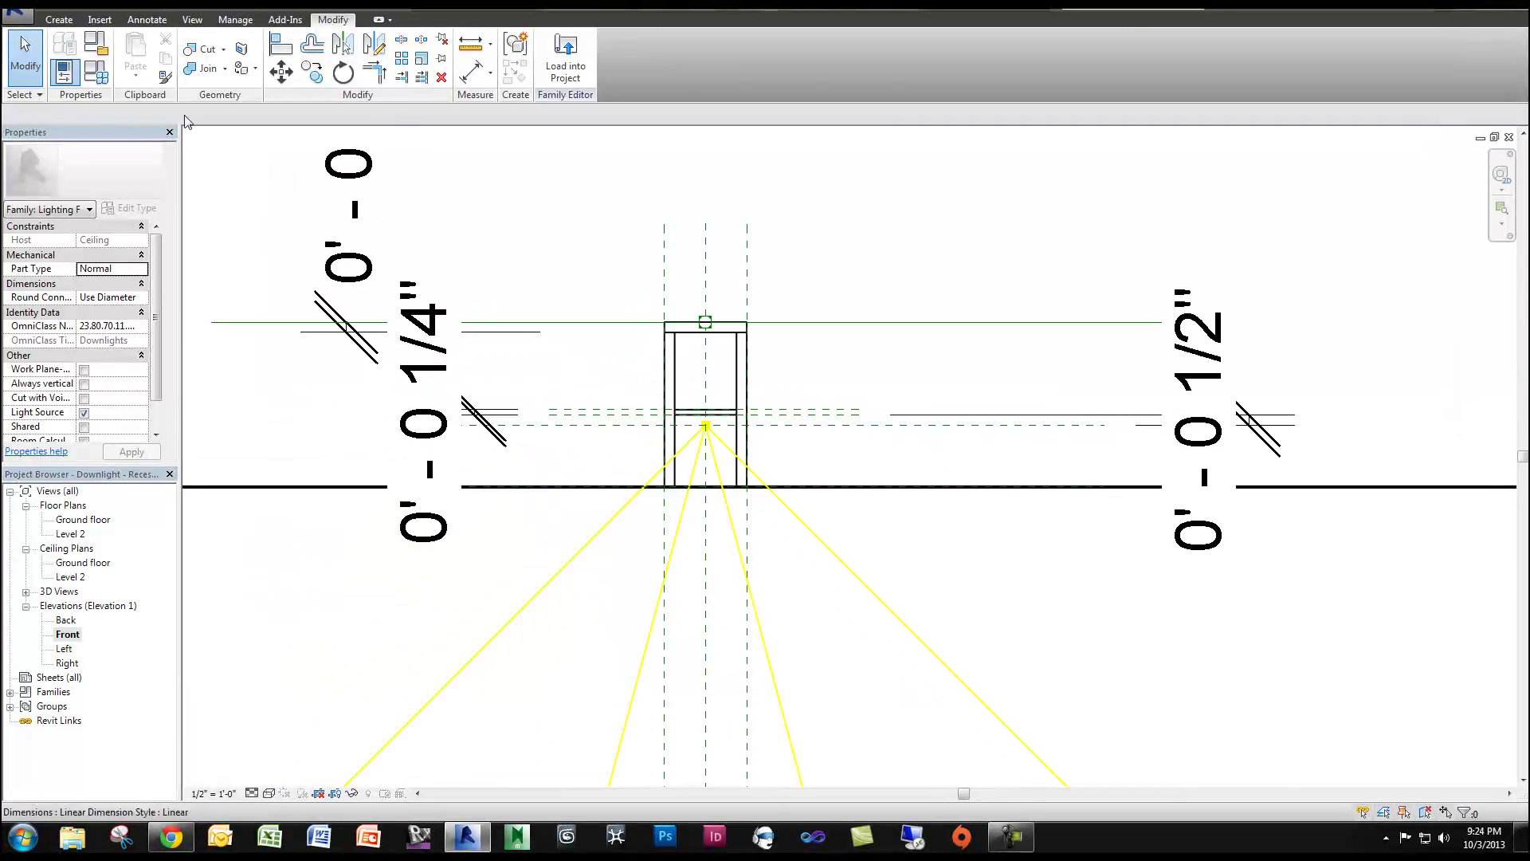
{"action": "left_click", "coordinate": [64, 71]}
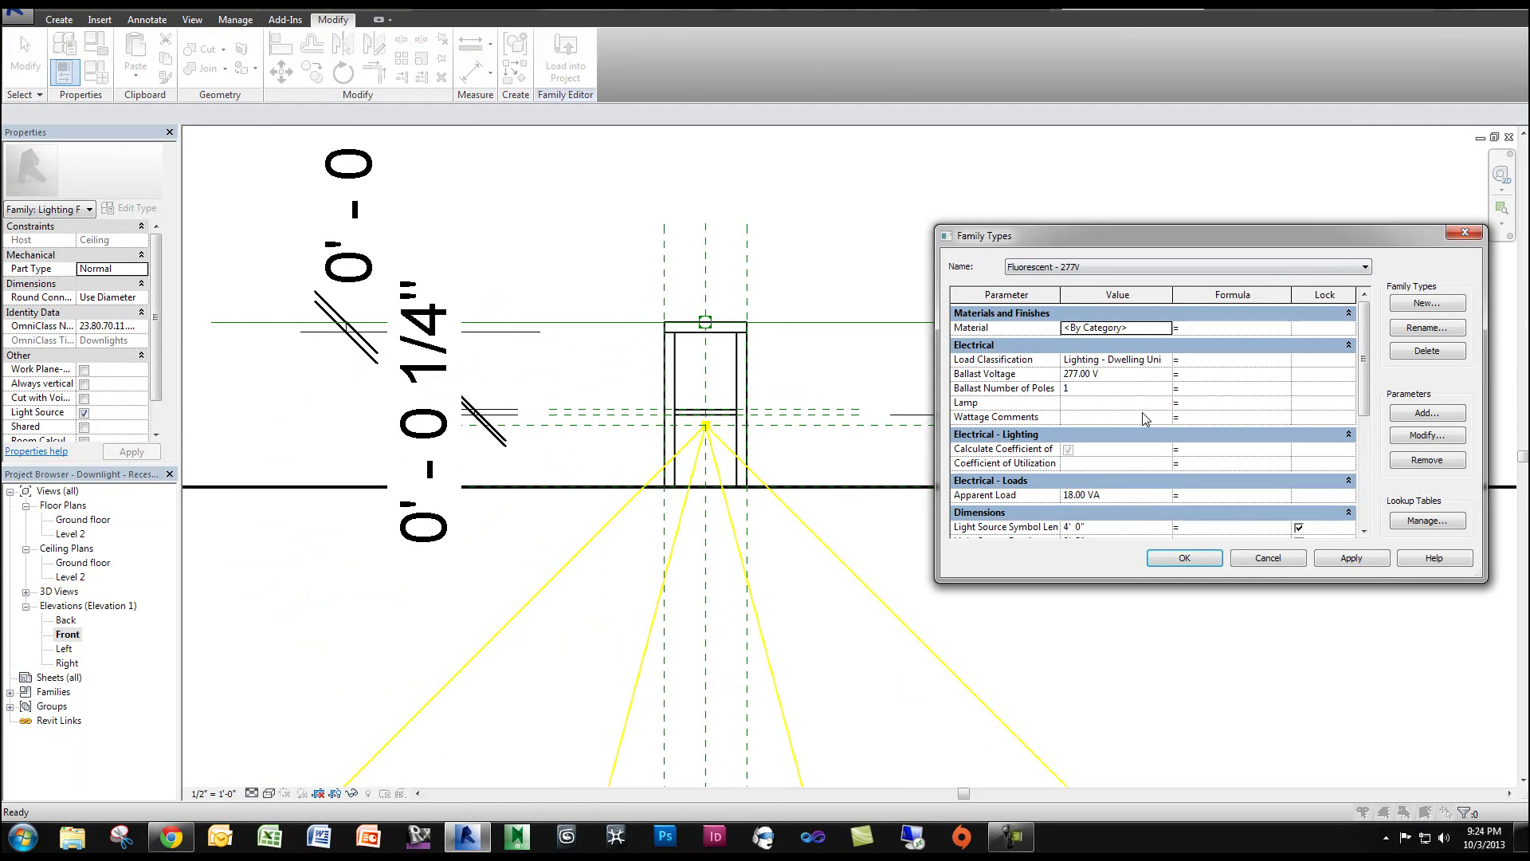
{"action": "left_click_drag", "start_coordinate": [1364, 383], "coordinate": [1385, 510]}
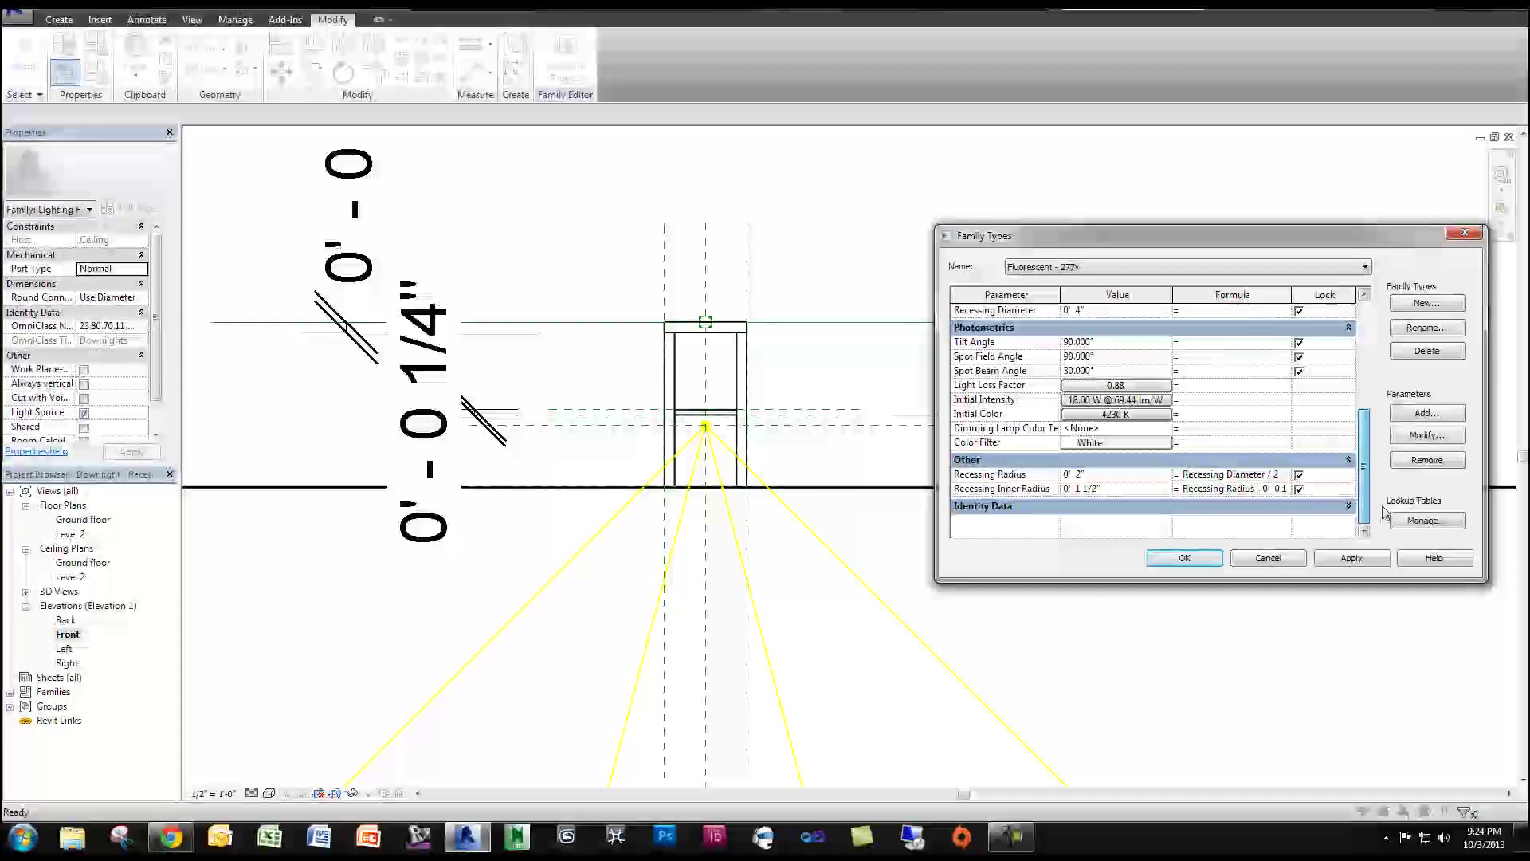
{"action": "scroll", "coordinate": [1066, 387], "scroll_direction": "up", "scroll_amount": 2}
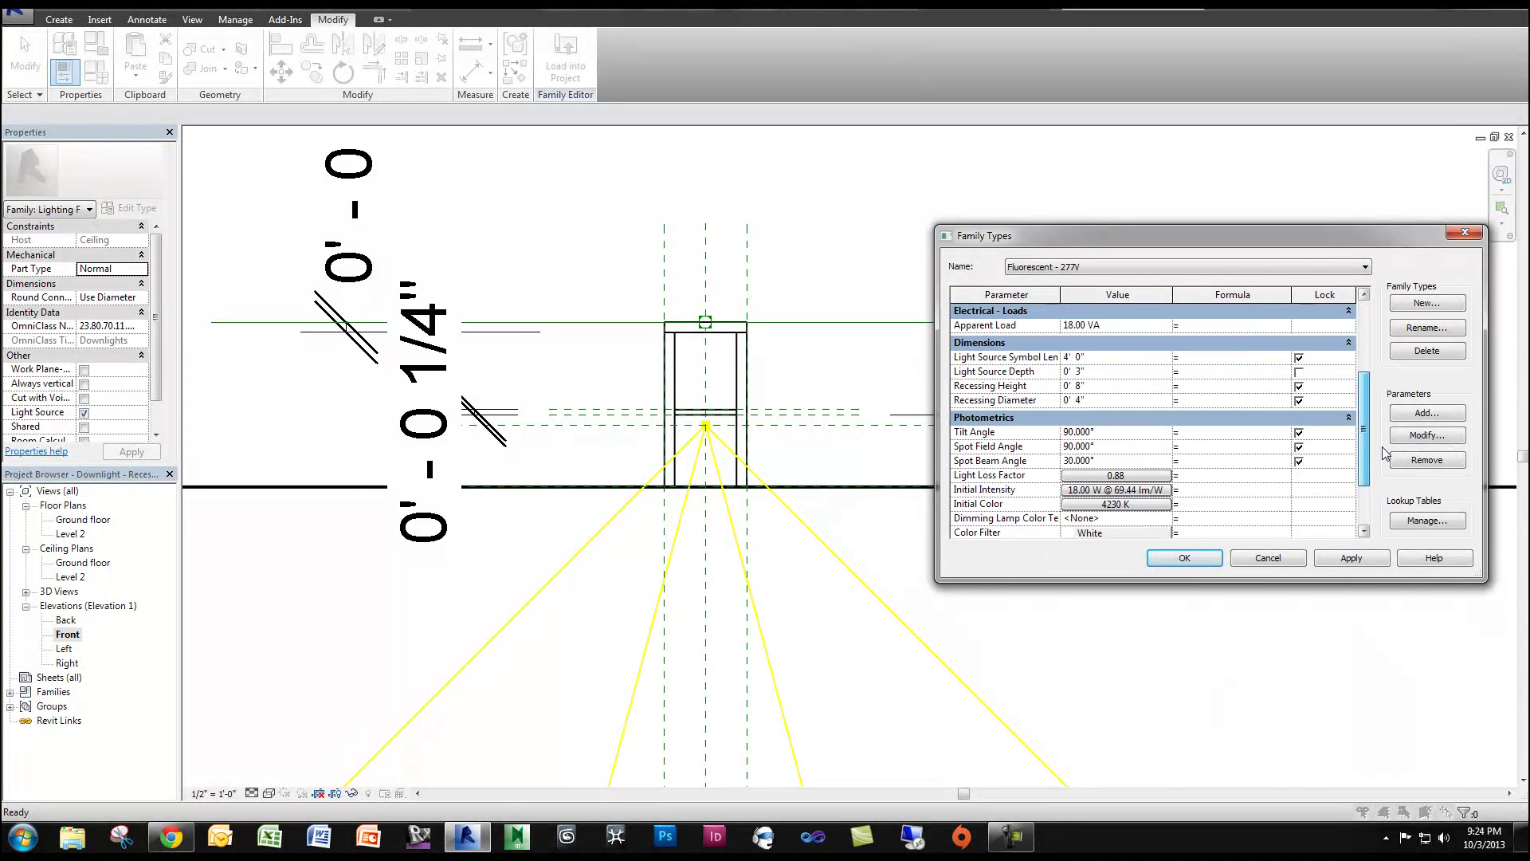
{"action": "left_click", "coordinate": [1097, 376]}
{"action": "type", "text": "1\""}
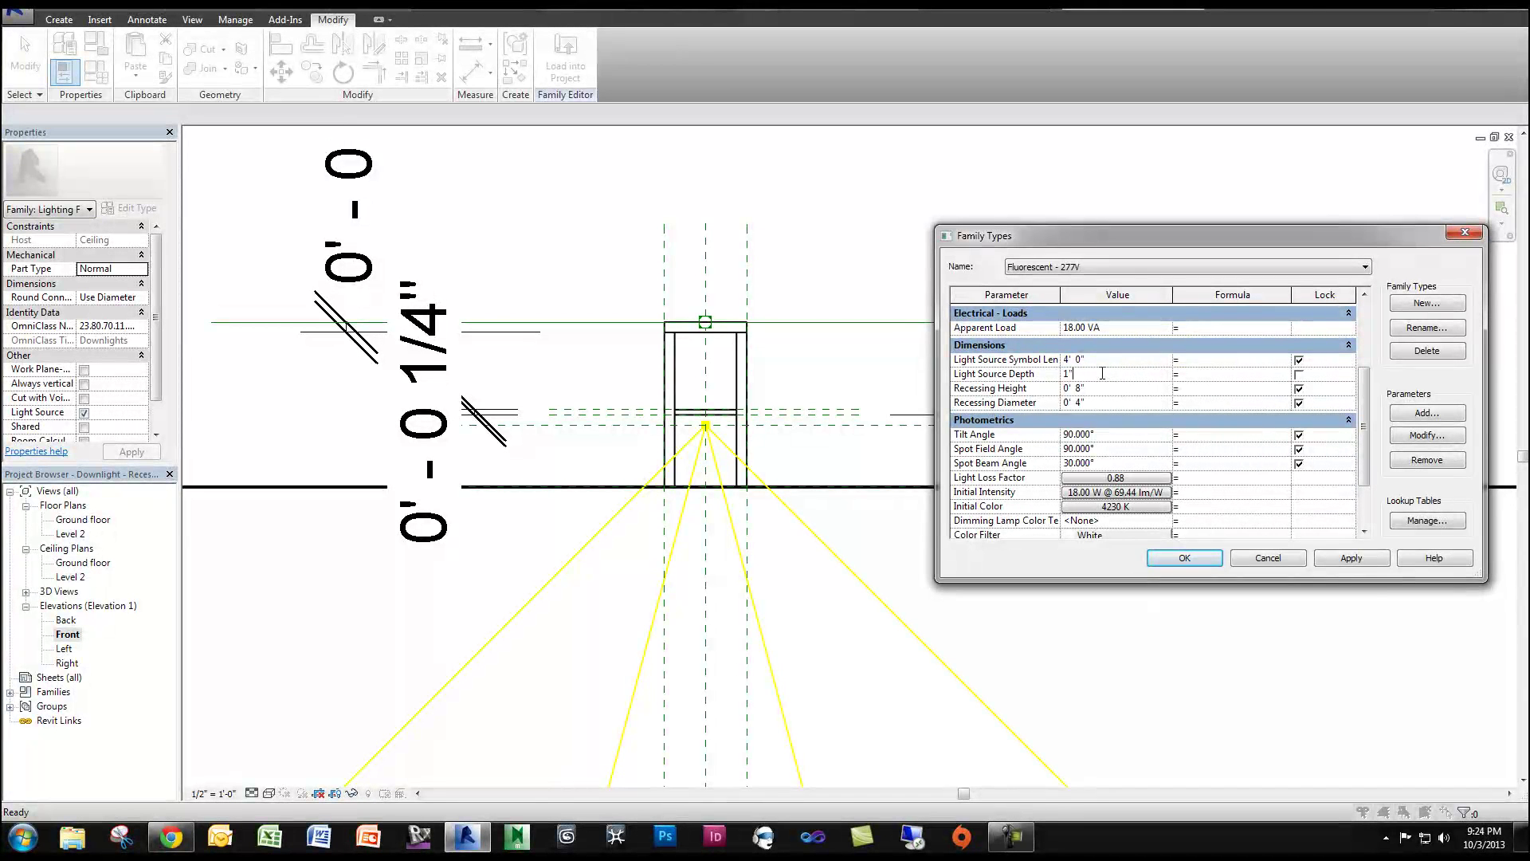
{"action": "left_click", "coordinate": [1357, 559]}
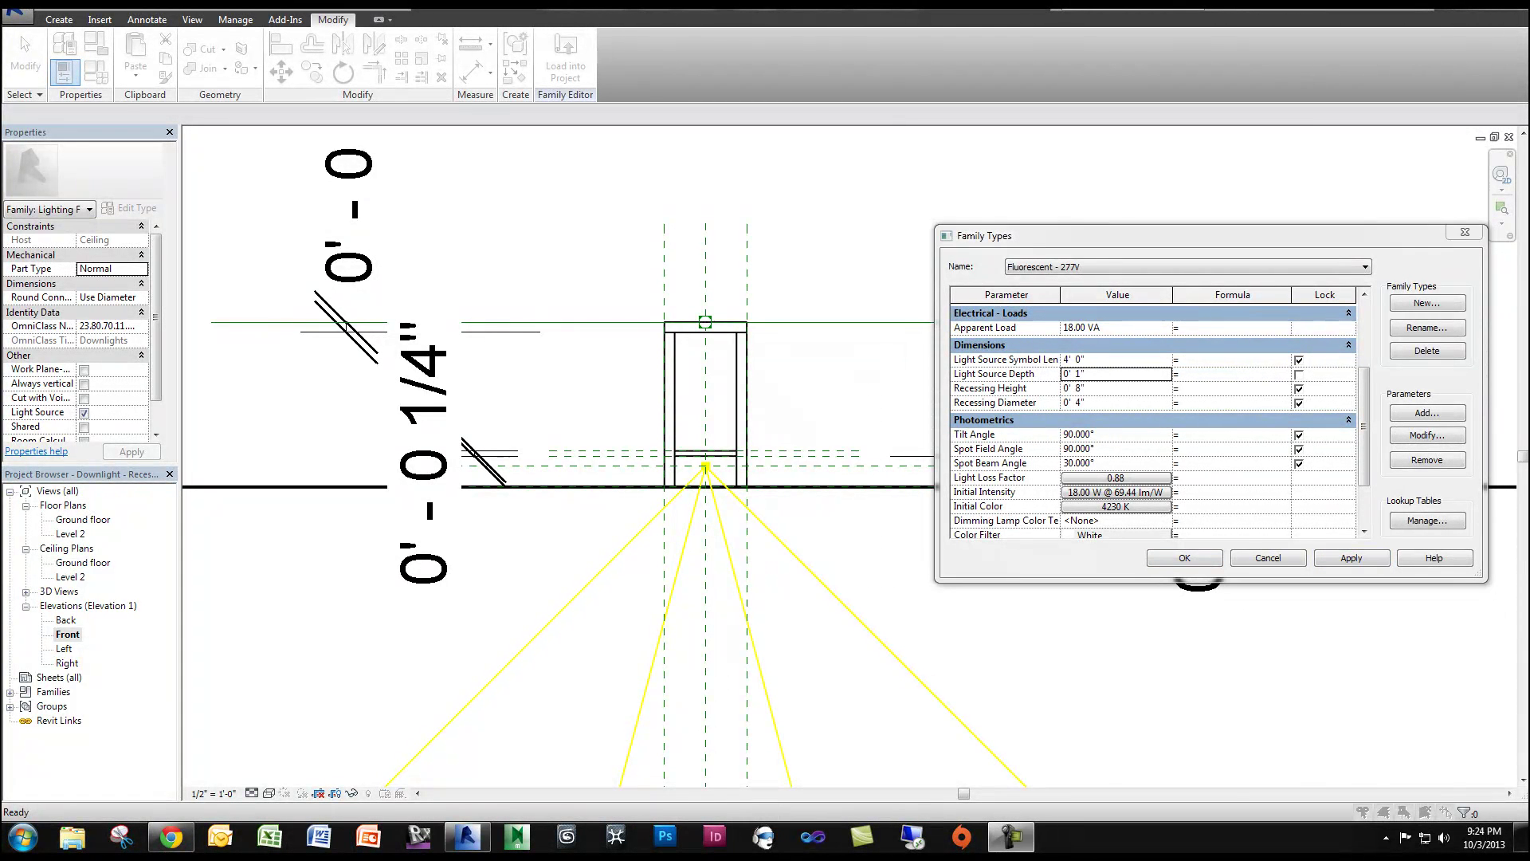
Step: Apply a 4" Recessing Radius, then change Light Source Depth to 0' 0 1/2"
{"action": "left_click_drag", "start_coordinate": [1360, 431], "coordinate": [1363, 471]}
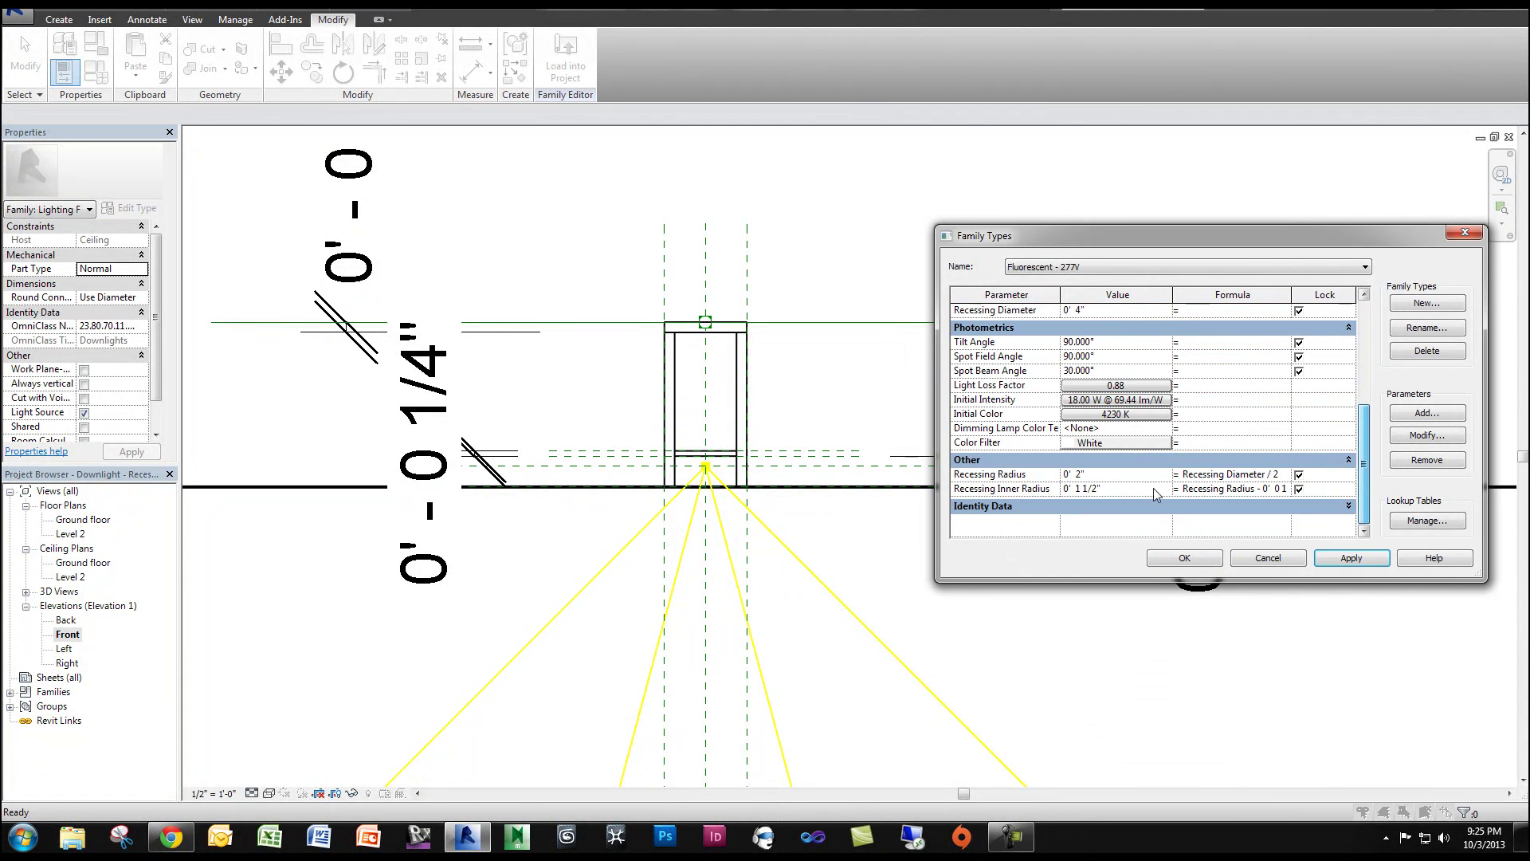
{"action": "left_click", "coordinate": [1114, 474]}
{"action": "type", "text": "4"}
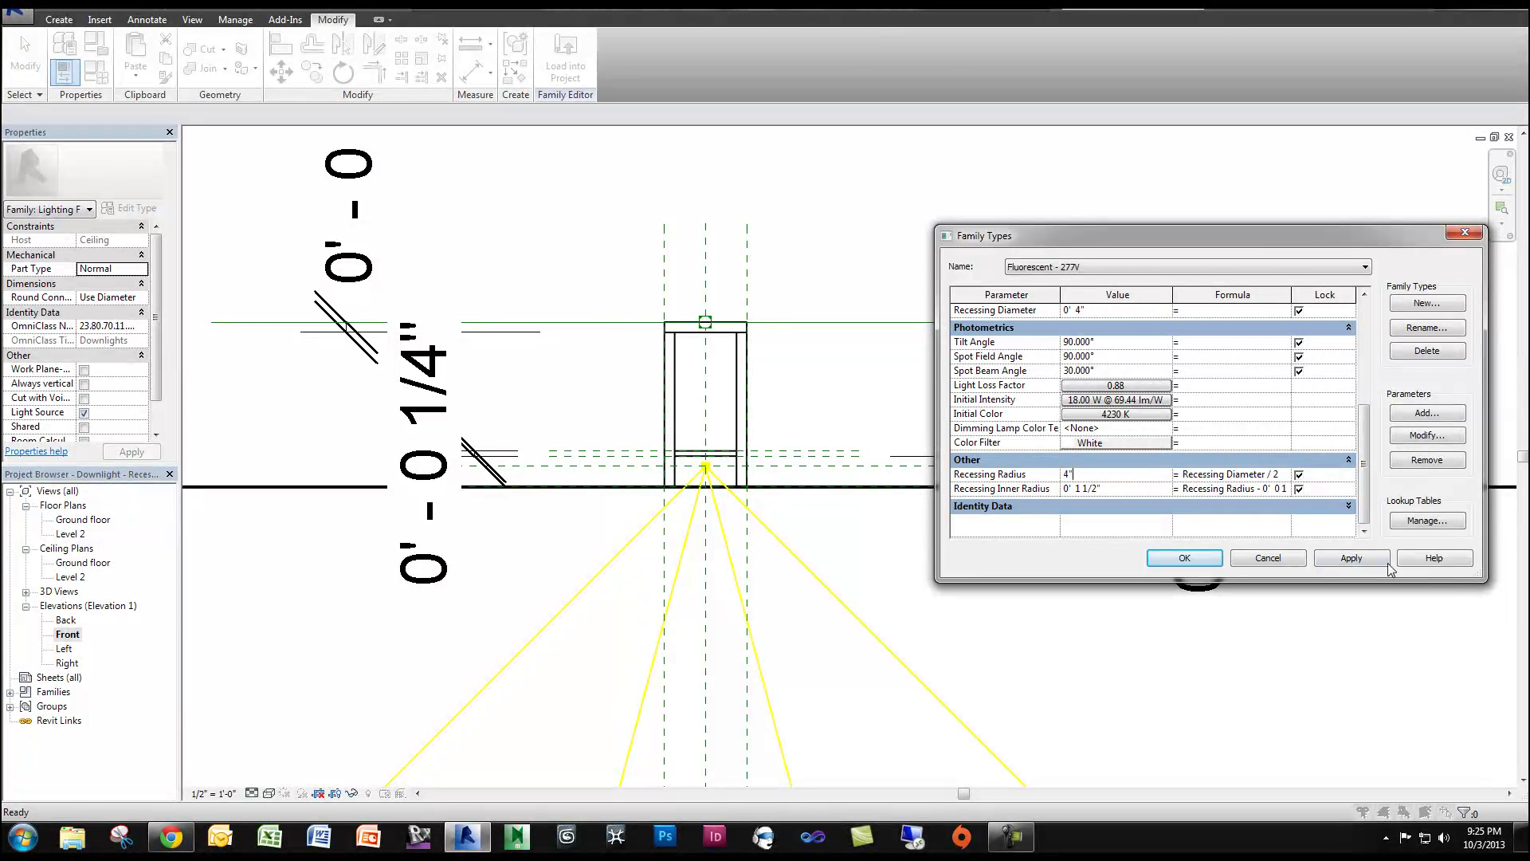
{"action": "left_click", "coordinate": [1385, 563]}
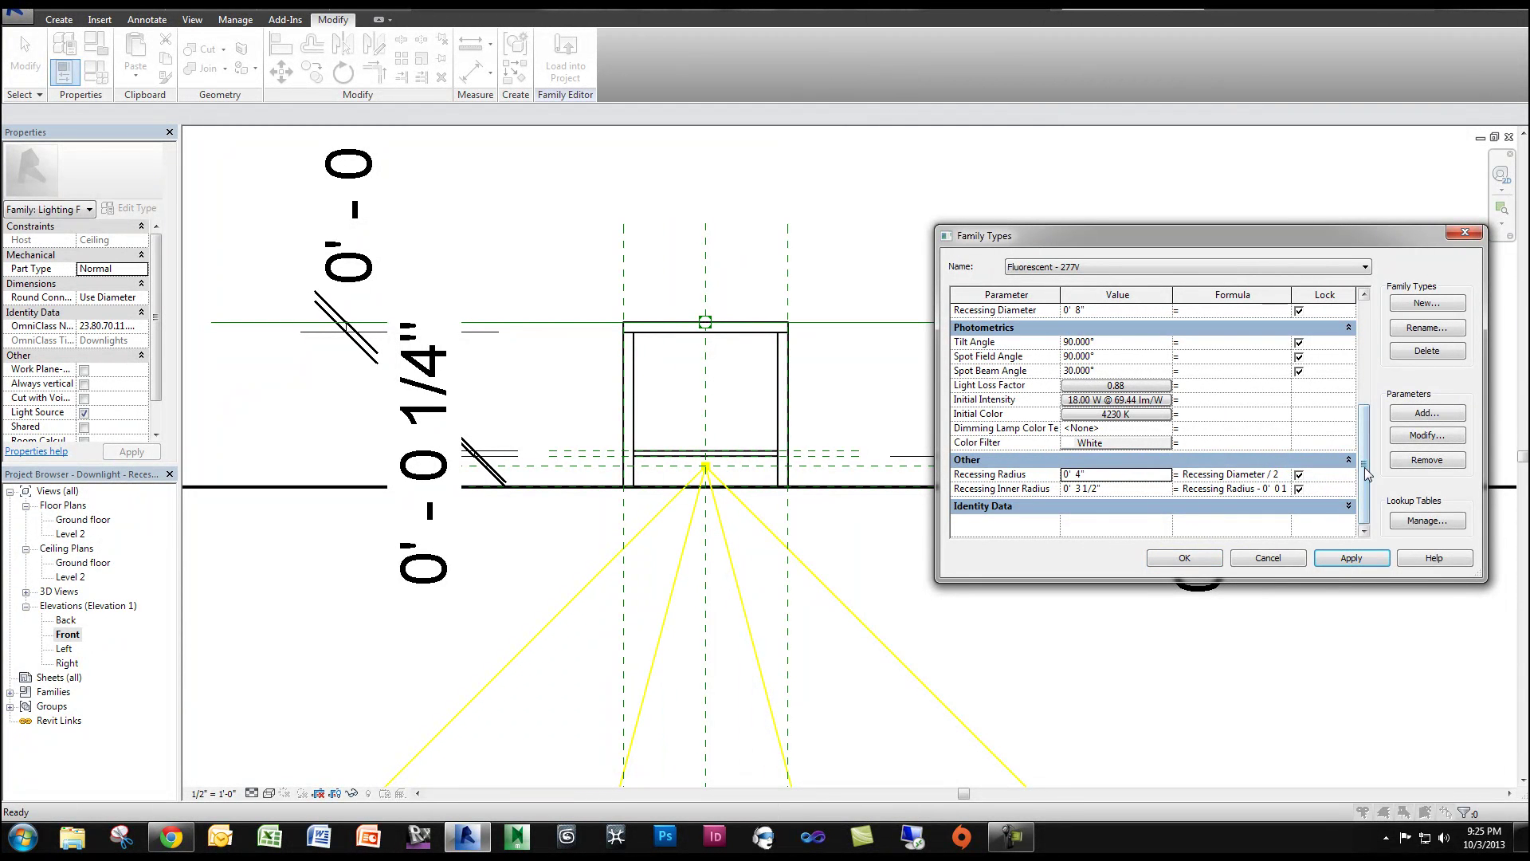
{"action": "left_click_drag", "start_coordinate": [1365, 473], "coordinate": [1365, 437]}
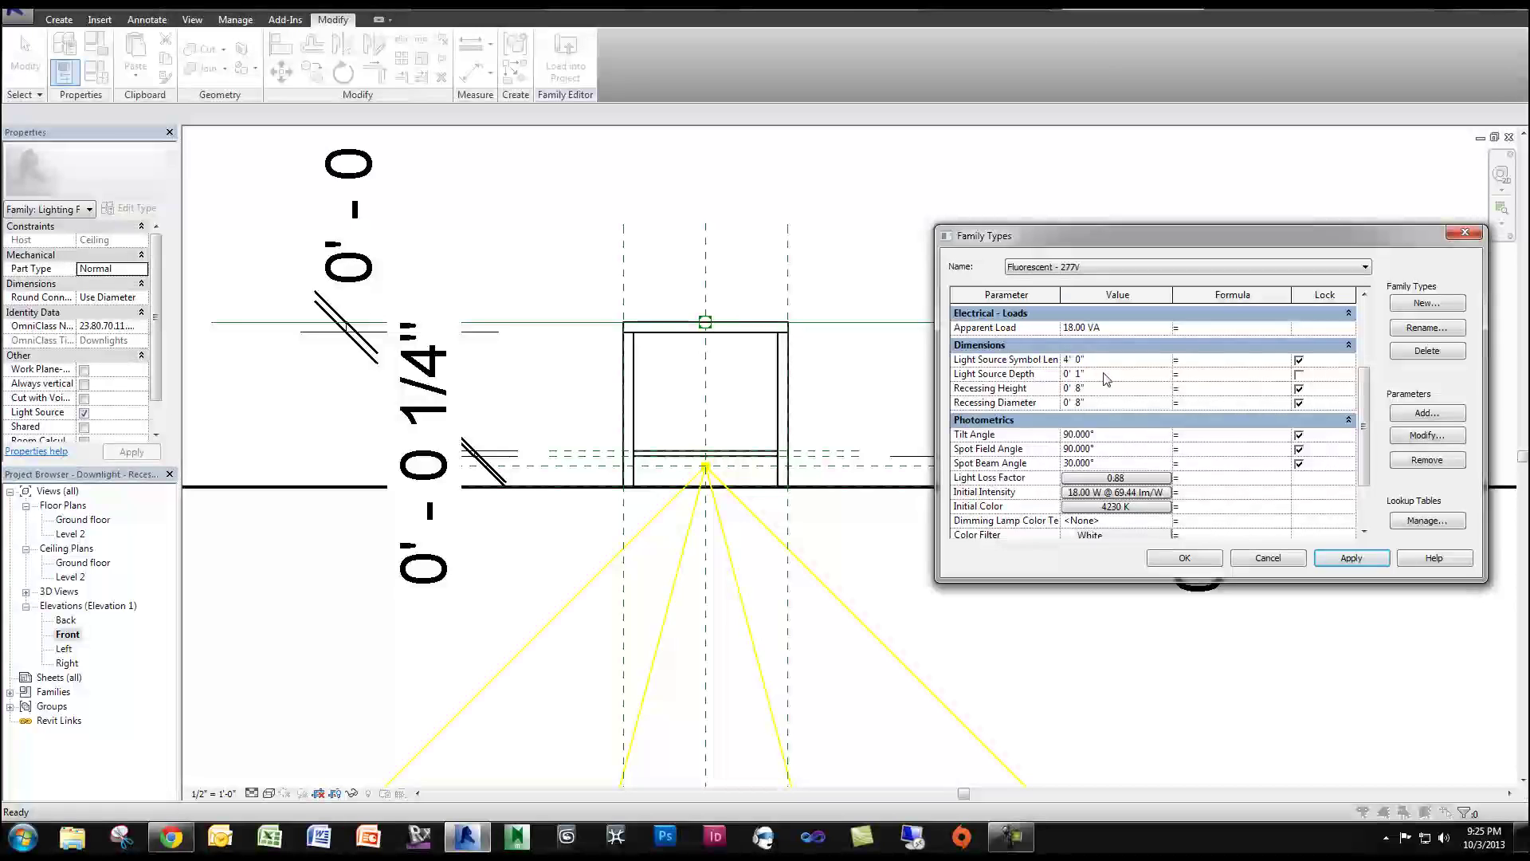
{"action": "left_click", "coordinate": [1105, 374]}
{"action": "type", "text": "1"}
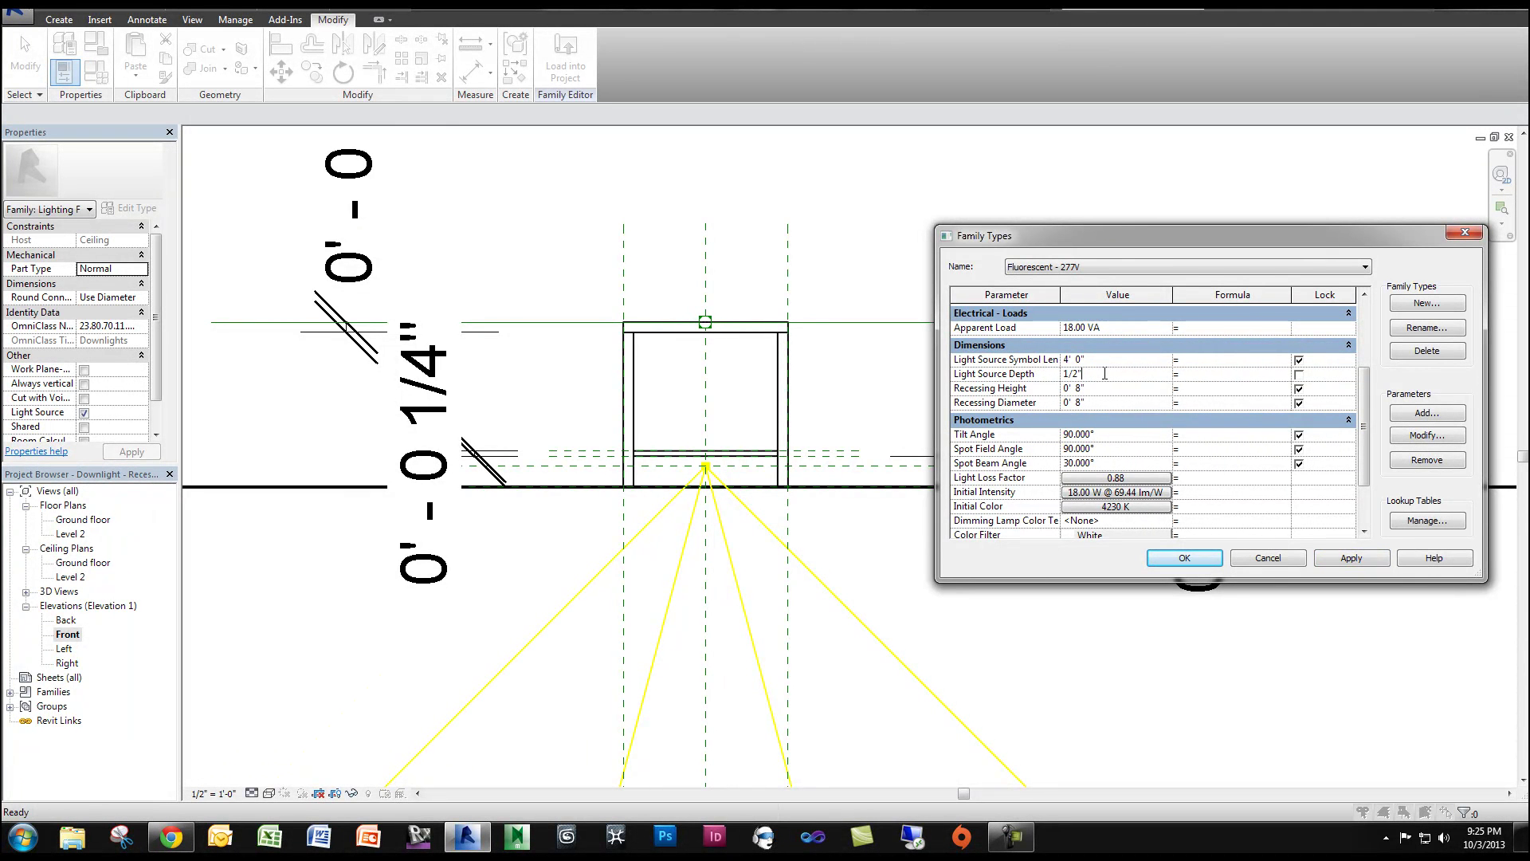
{"action": "type", "text": "/2\""}
{"action": "left_click", "coordinate": [1342, 558]}
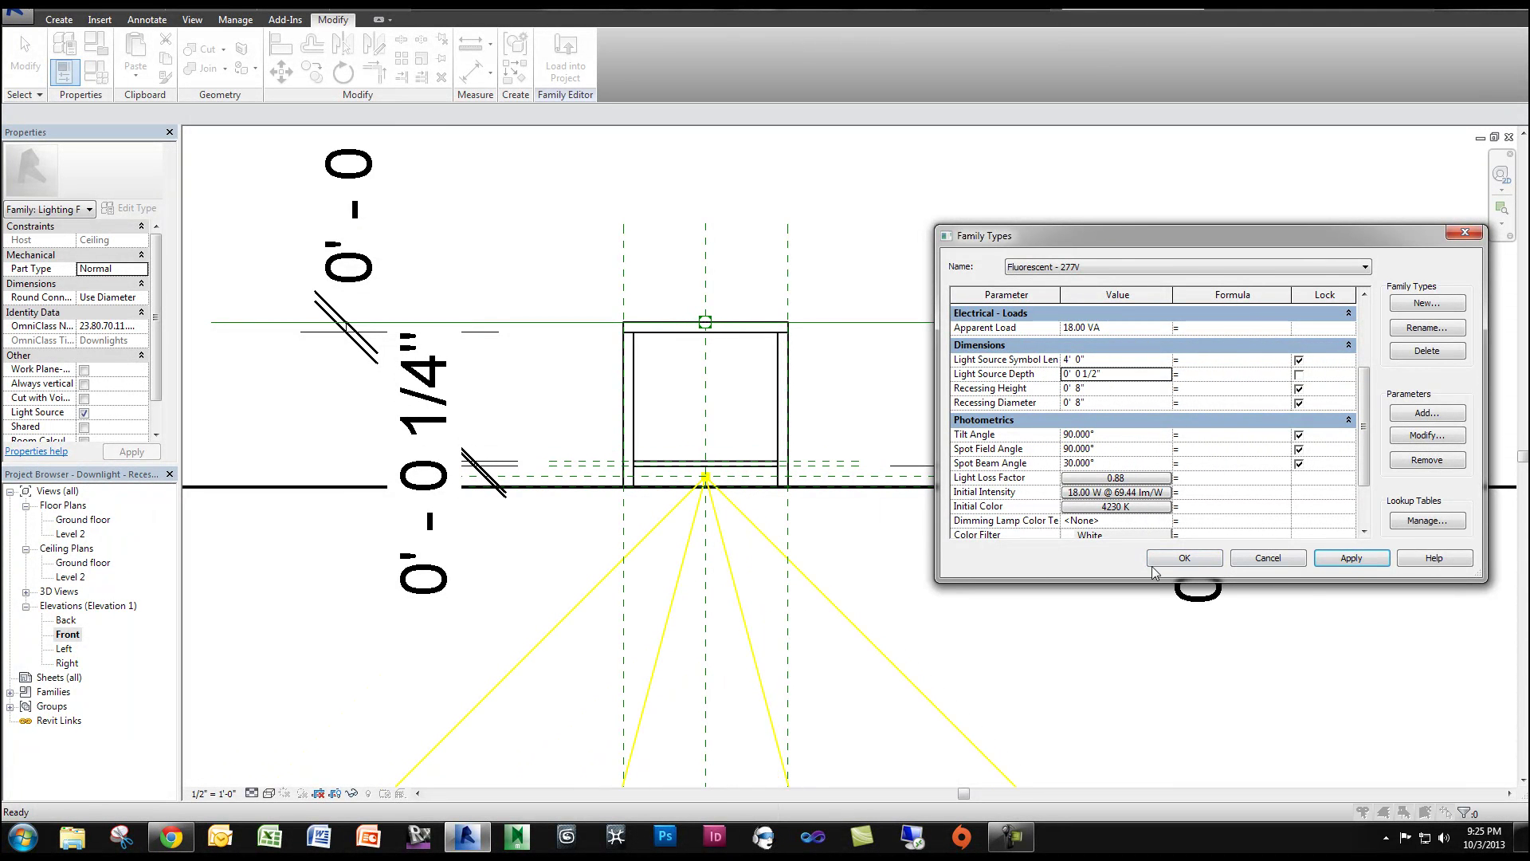
Step: Accept the parameter changes, then select the lens disc in 3D and browse its material
{"action": "left_click", "coordinate": [1181, 558]}
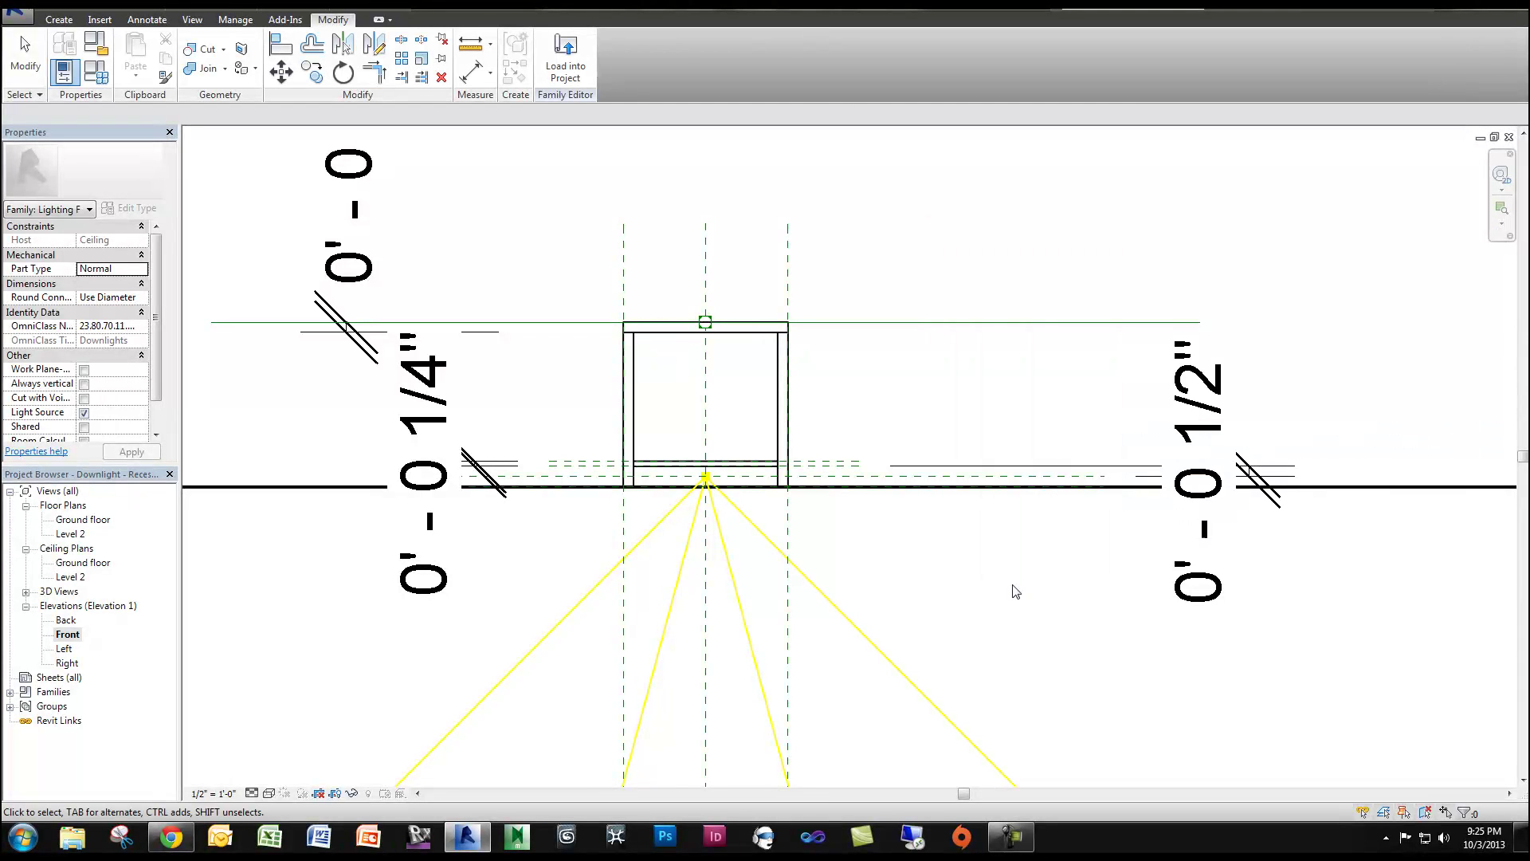
{"action": "key", "text": "ctrl+Tab"}
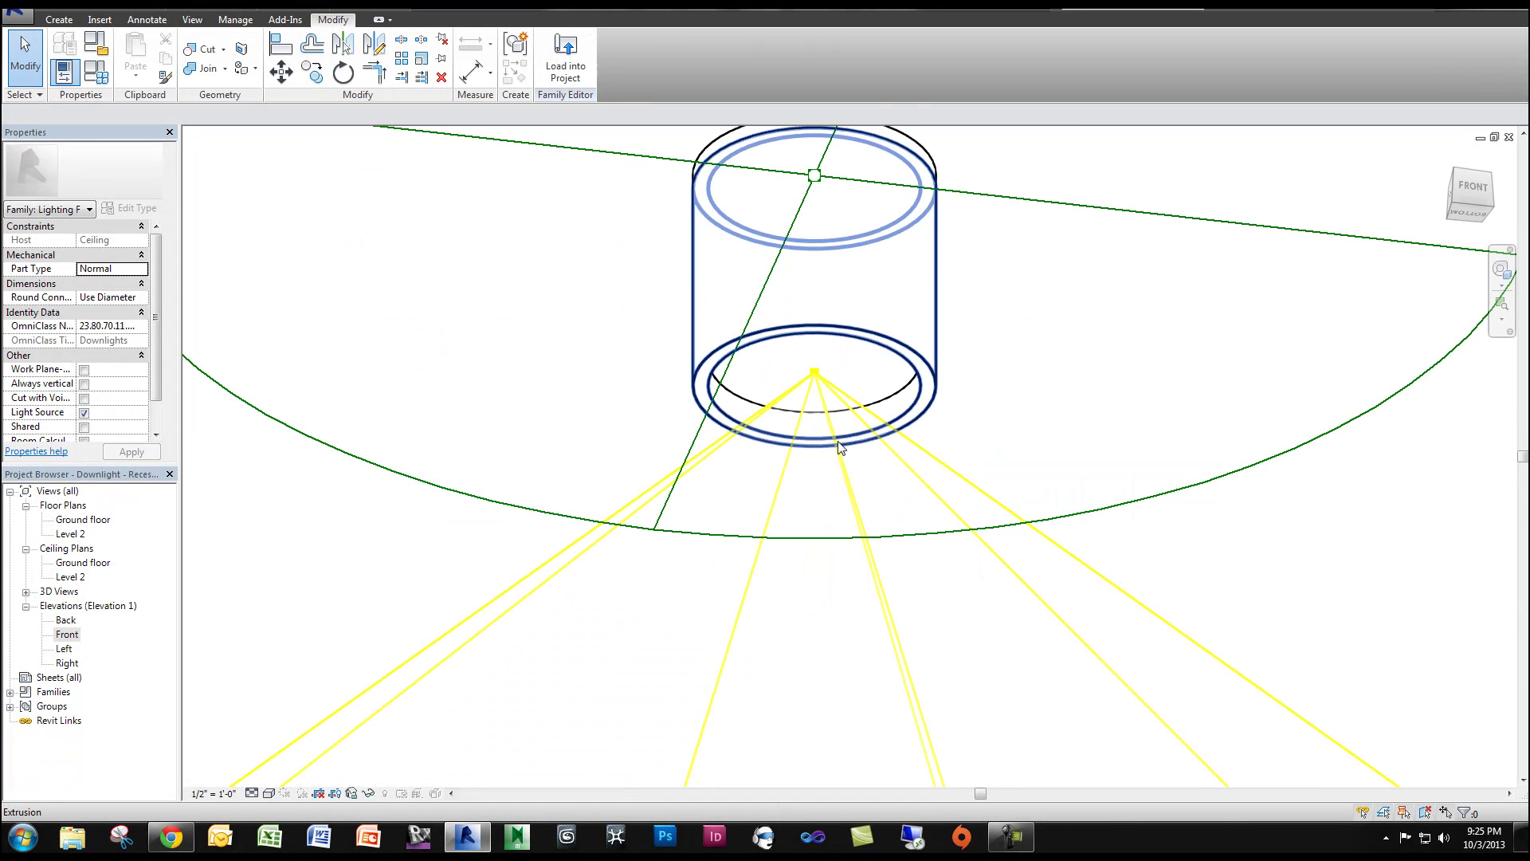
{"action": "scroll", "coordinate": [873, 477], "scroll_direction": "down", "scroll_amount": 2}
{"action": "middle_click_drag", "start_coordinate": [891, 533], "coordinate": [922, 557]}
{"action": "left_click", "coordinate": [860, 429]}
{"action": "scroll", "coordinate": [881, 427], "scroll_direction": "up", "scroll_amount": 3}
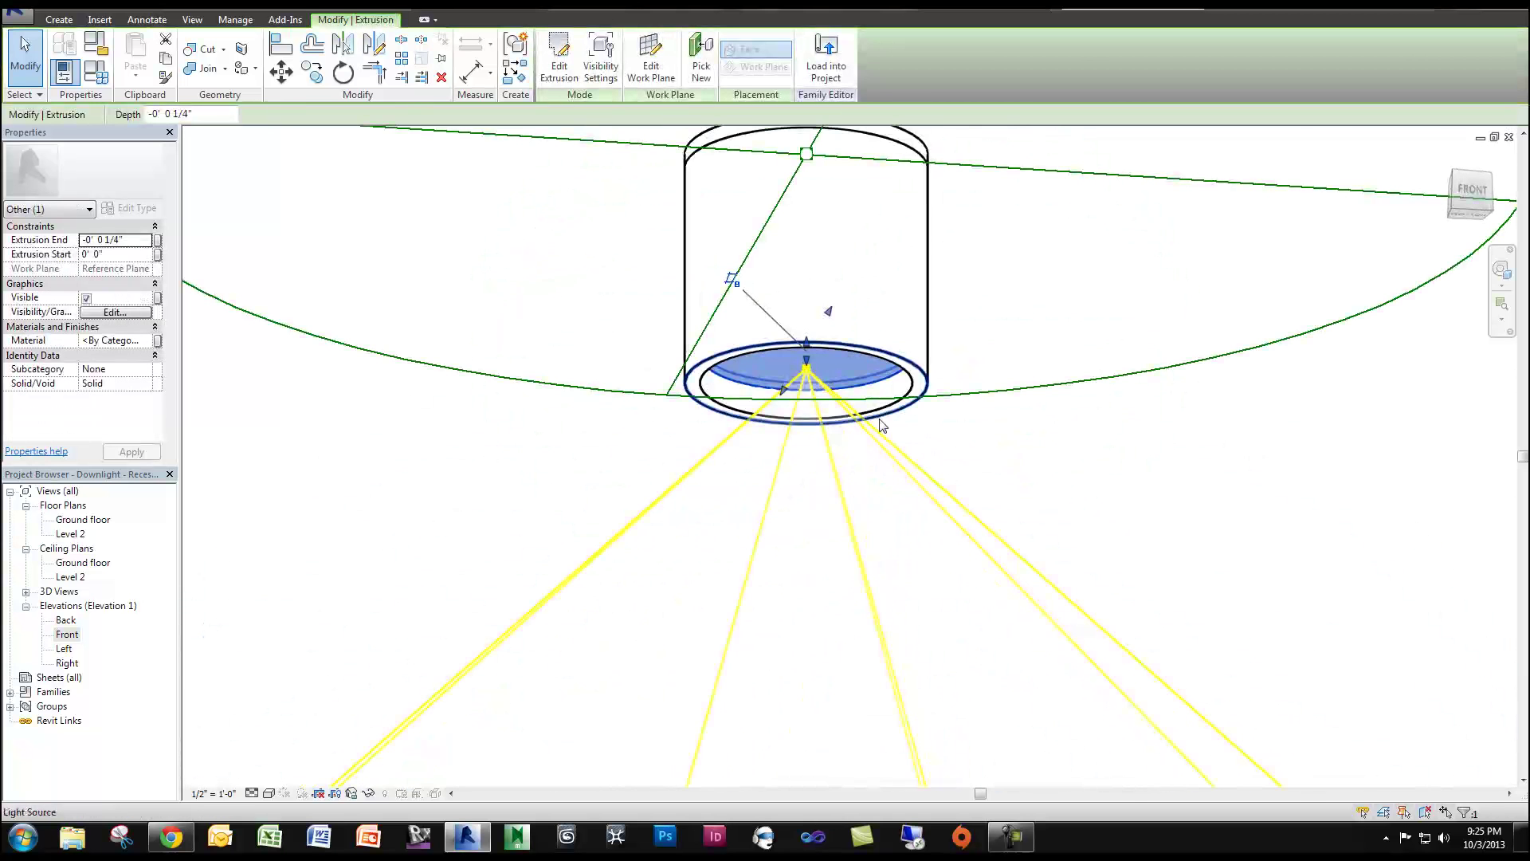
{"action": "left_click", "coordinate": [120, 340]}
{"action": "left_click", "coordinate": [157, 341]}
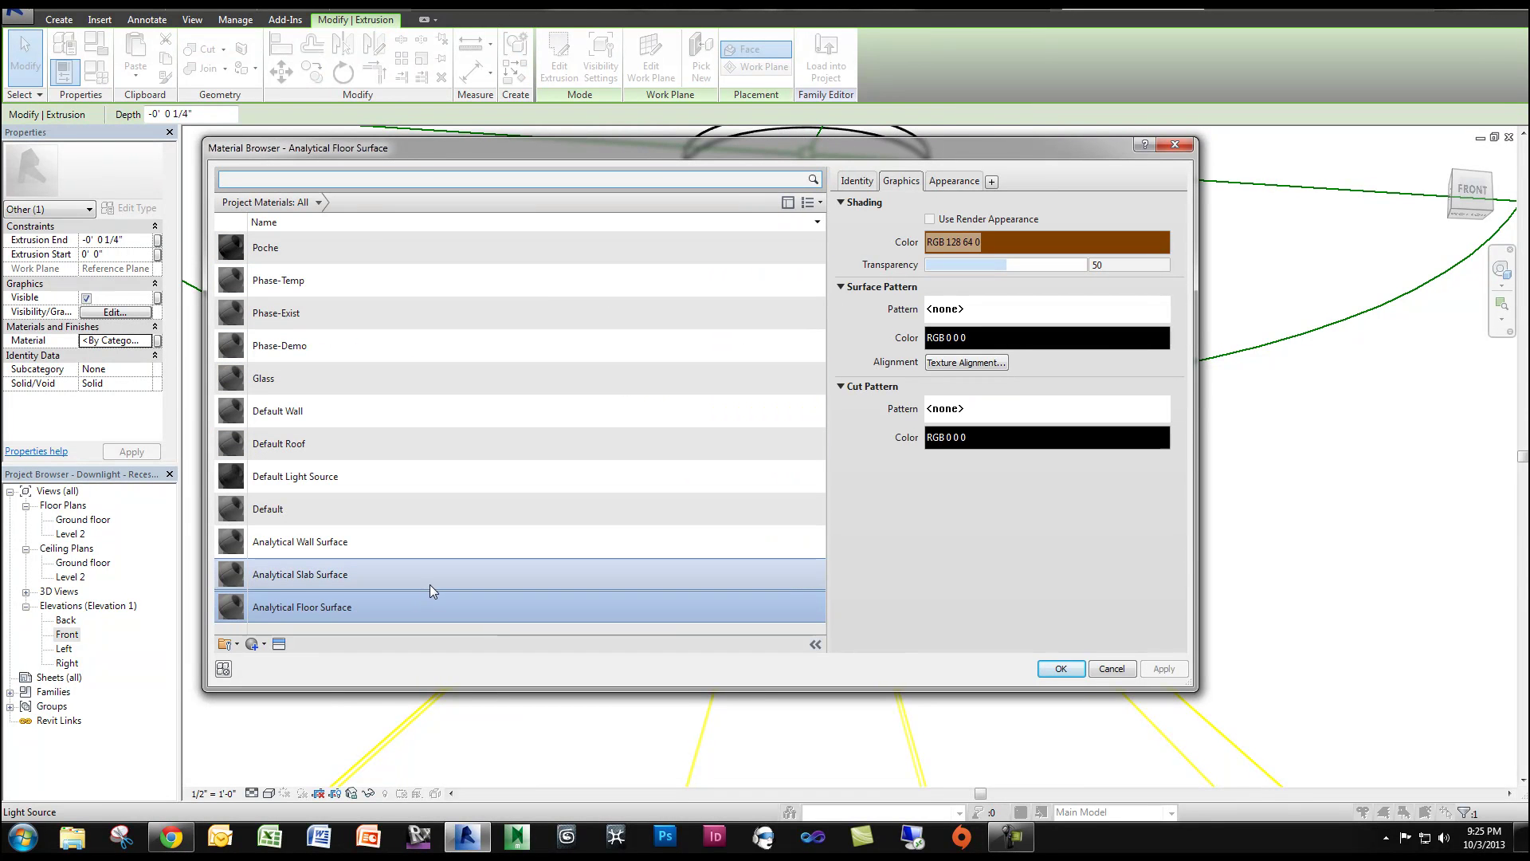
Step: Create a new blank material and give it a 'Light' name
{"action": "left_click", "coordinate": [430, 588]}
{"action": "left_click", "coordinate": [352, 243]}
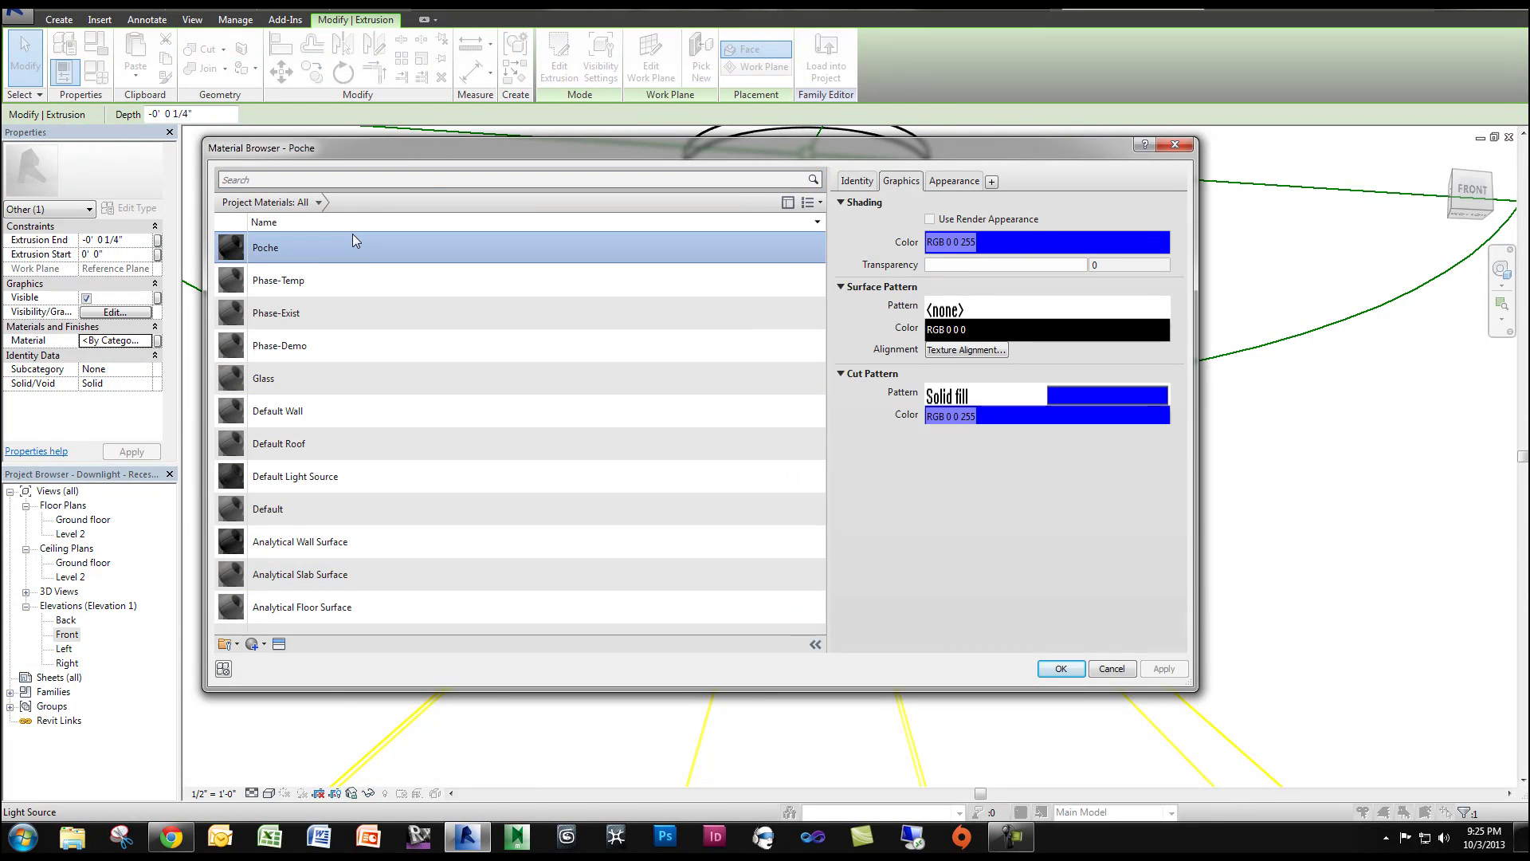
{"action": "left_click", "coordinate": [253, 645]}
{"action": "left_click", "coordinate": [289, 658]}
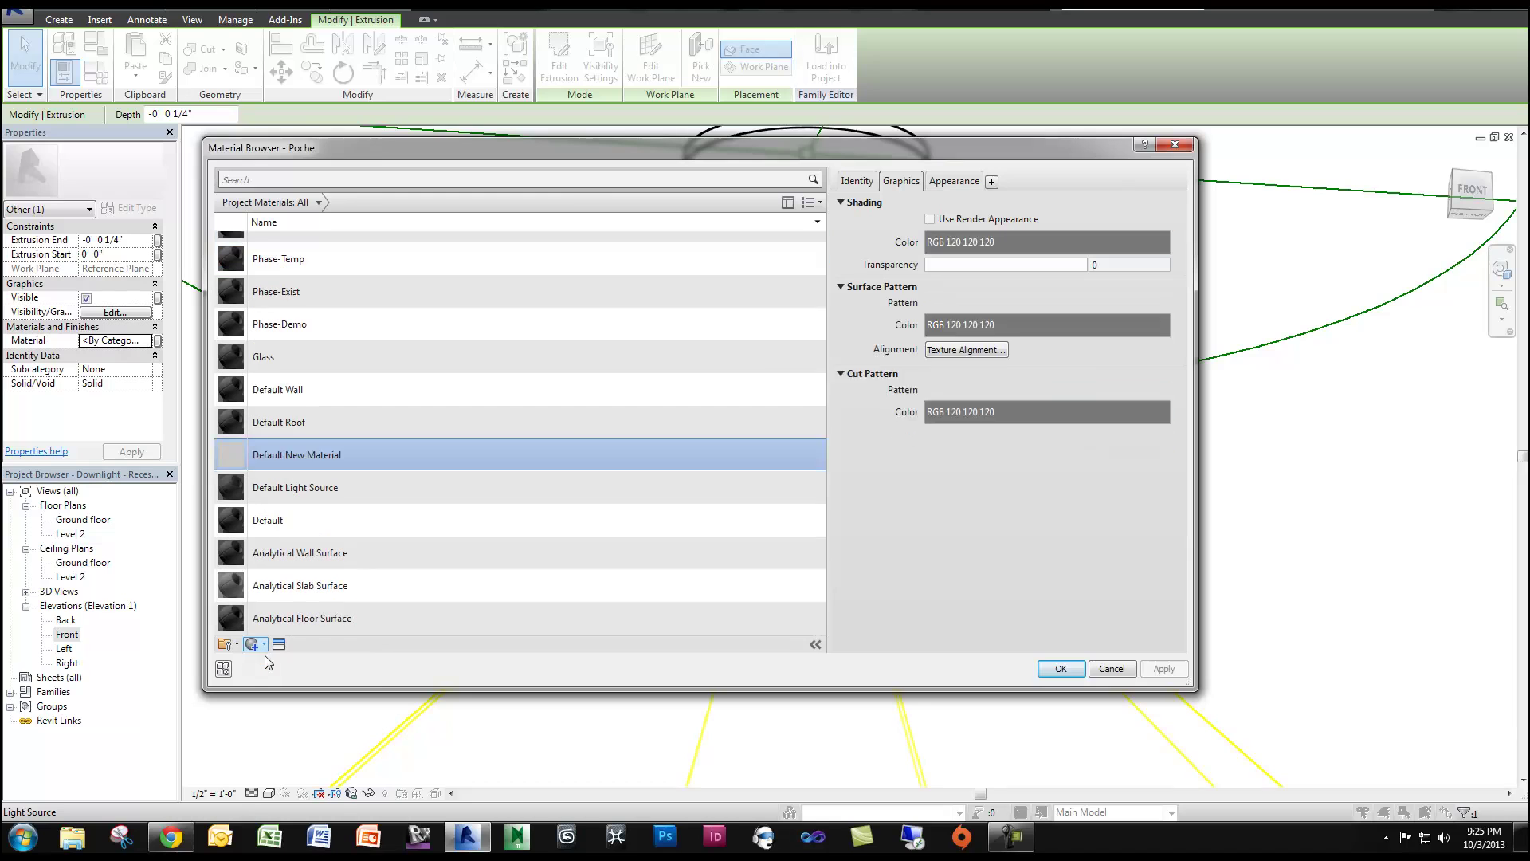
{"action": "right_click", "coordinate": [370, 451]}
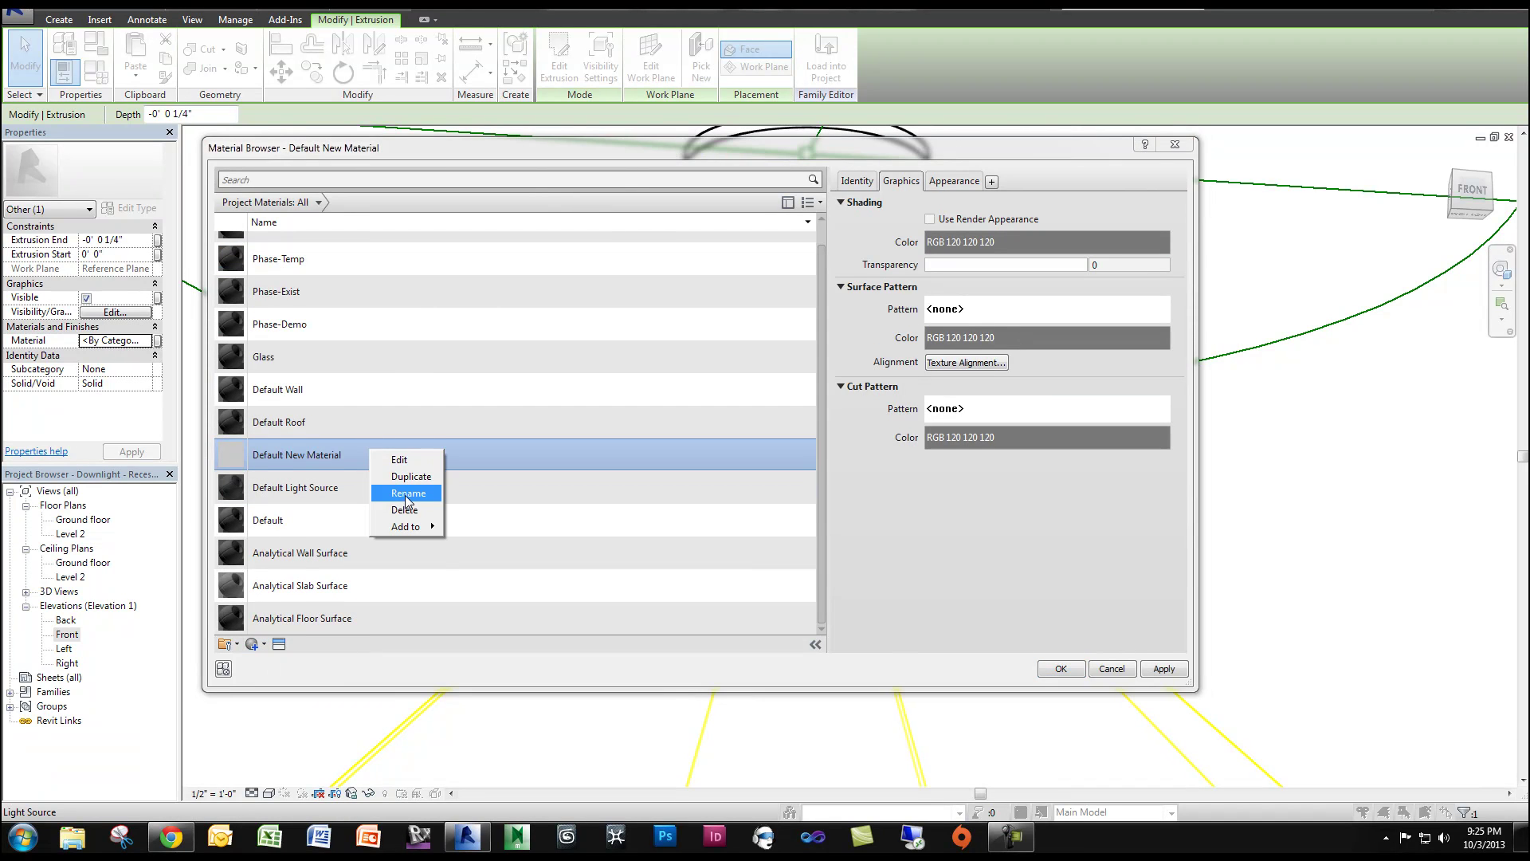
{"action": "left_click", "coordinate": [408, 499]}
{"action": "type", "text": "Lig"}
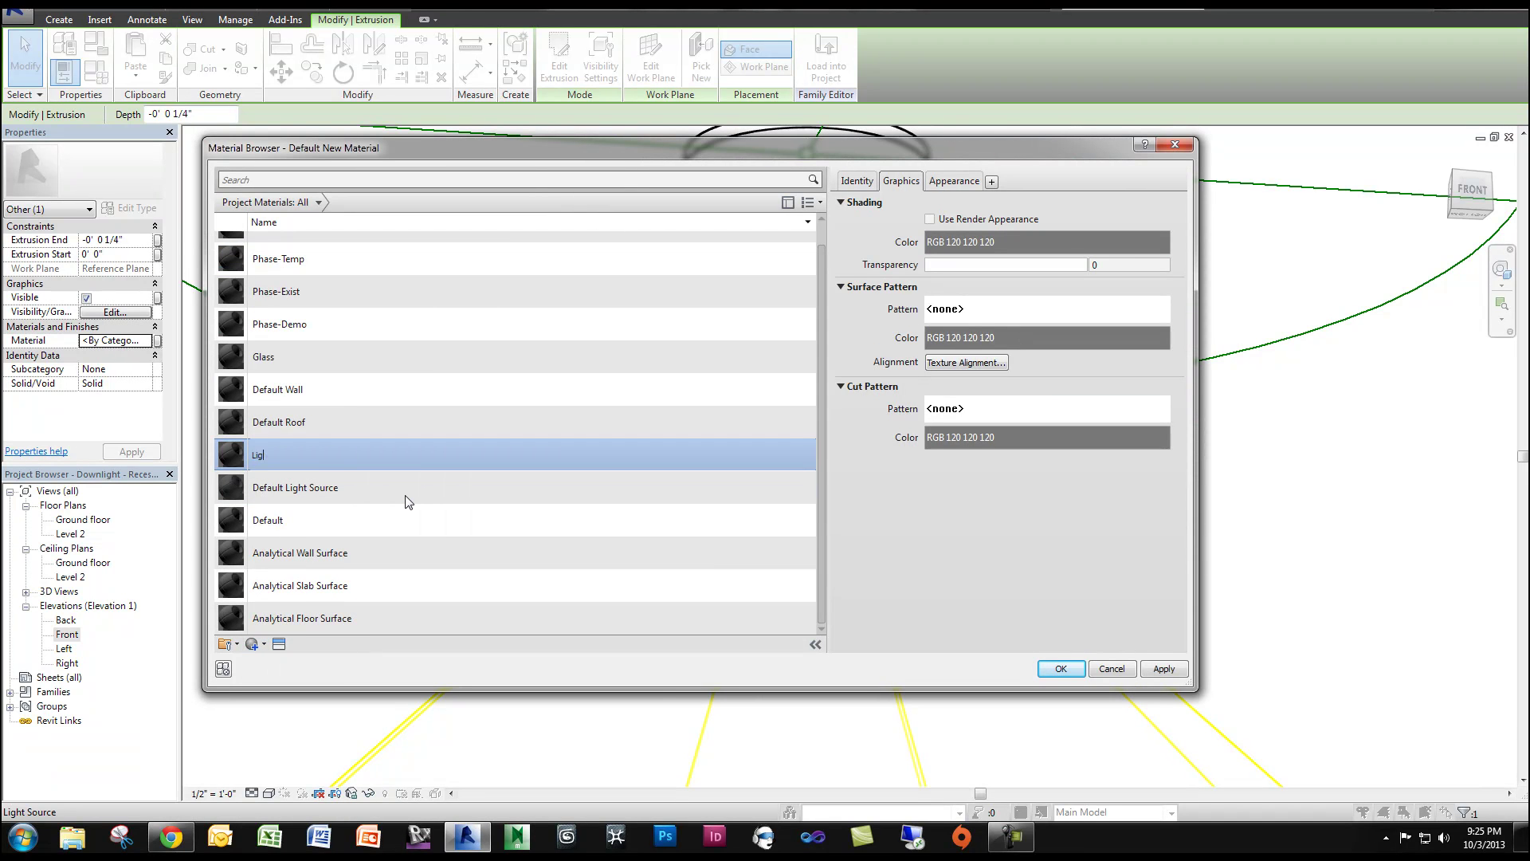
{"action": "type", "text": "ht"}
{"action": "key", "text": "Return"}
Step: Rename the Light Source On material to Recessed Can Glass On
{"action": "left_click", "coordinate": [419, 351]}
{"action": "right_click", "coordinate": [315, 358]}
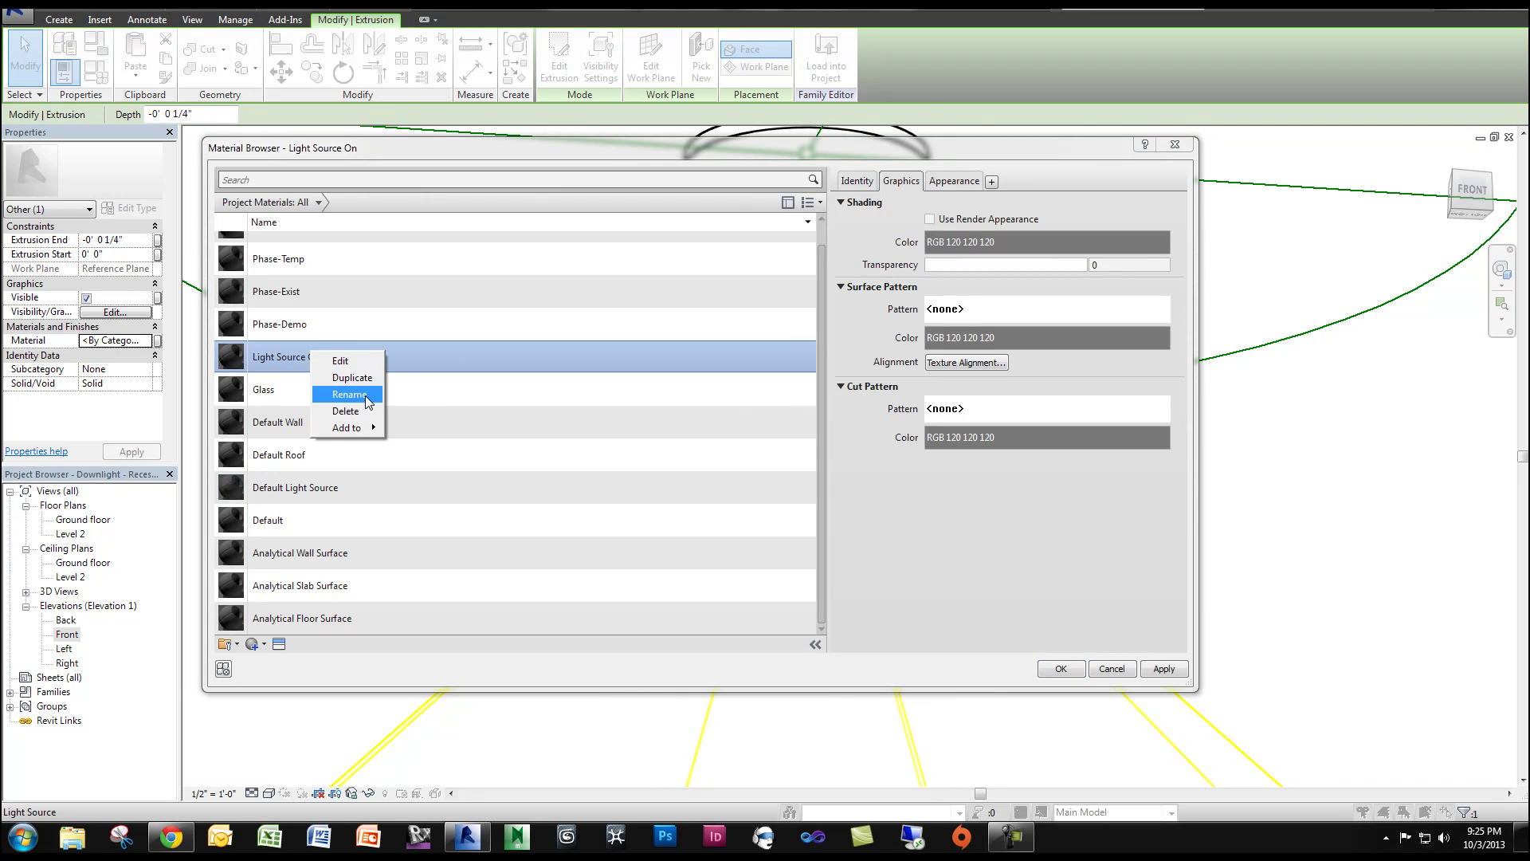
{"action": "left_click", "coordinate": [369, 401]}
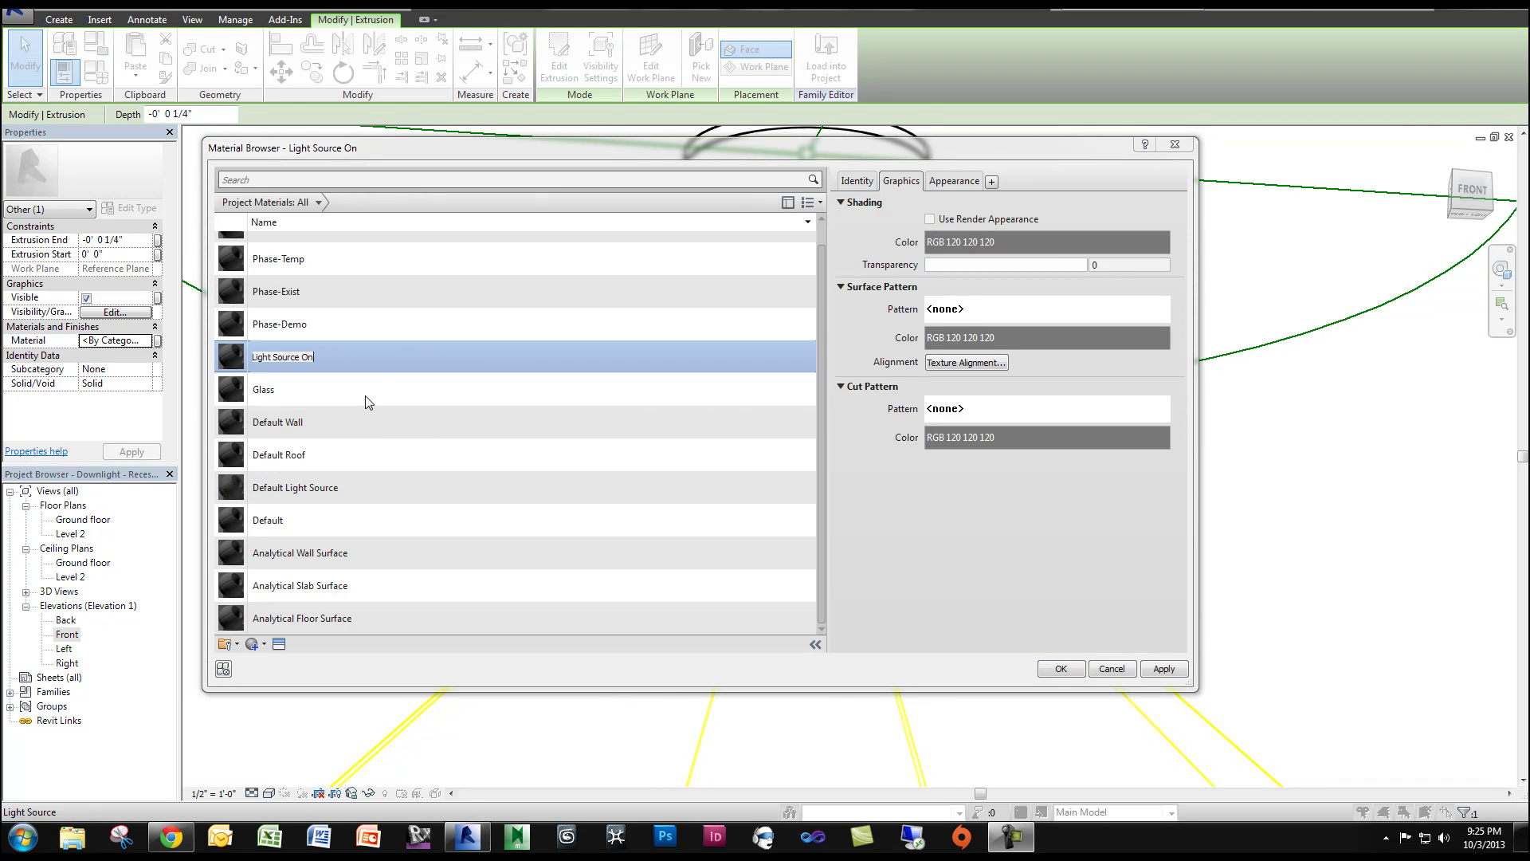
{"action": "left_click_drag", "start_coordinate": [358, 363], "coordinate": [247, 361]}
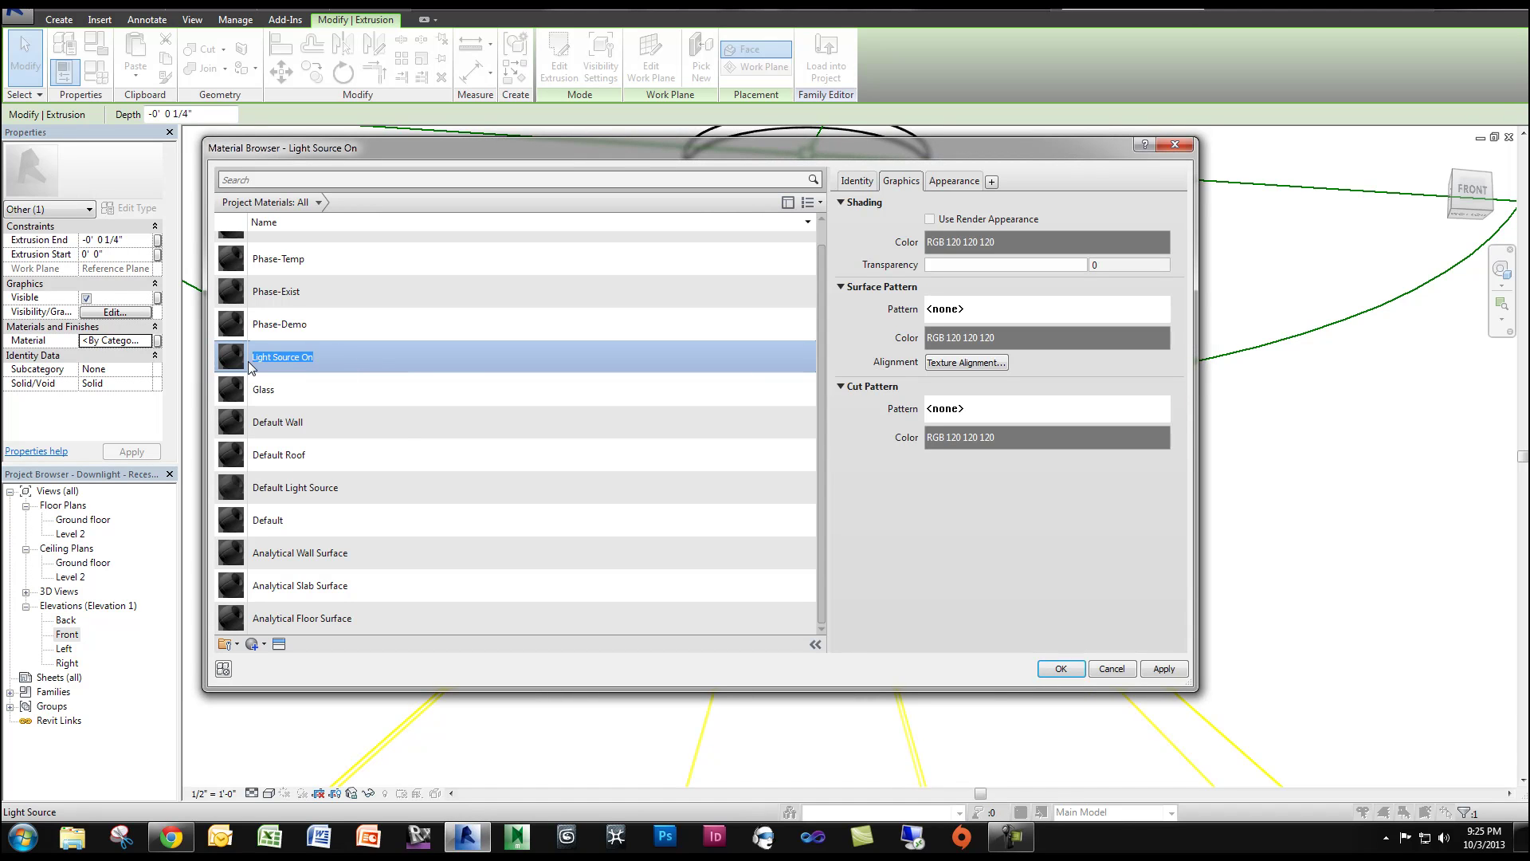
{"action": "right_click", "coordinate": [314, 364]}
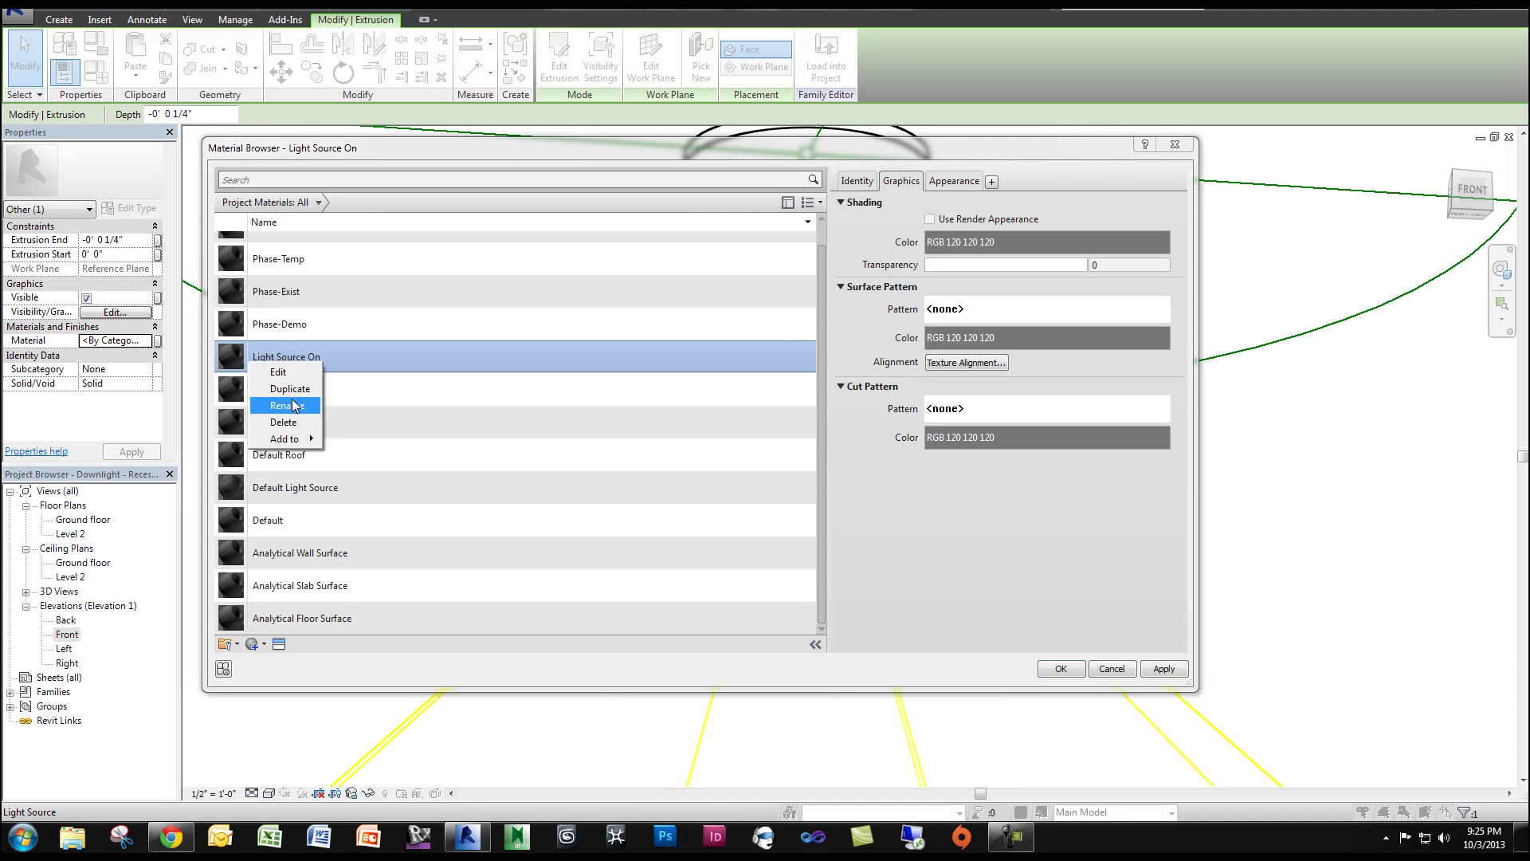
{"action": "left_click", "coordinate": [323, 399]}
{"action": "type", "text": "Recessed Can Glass"}
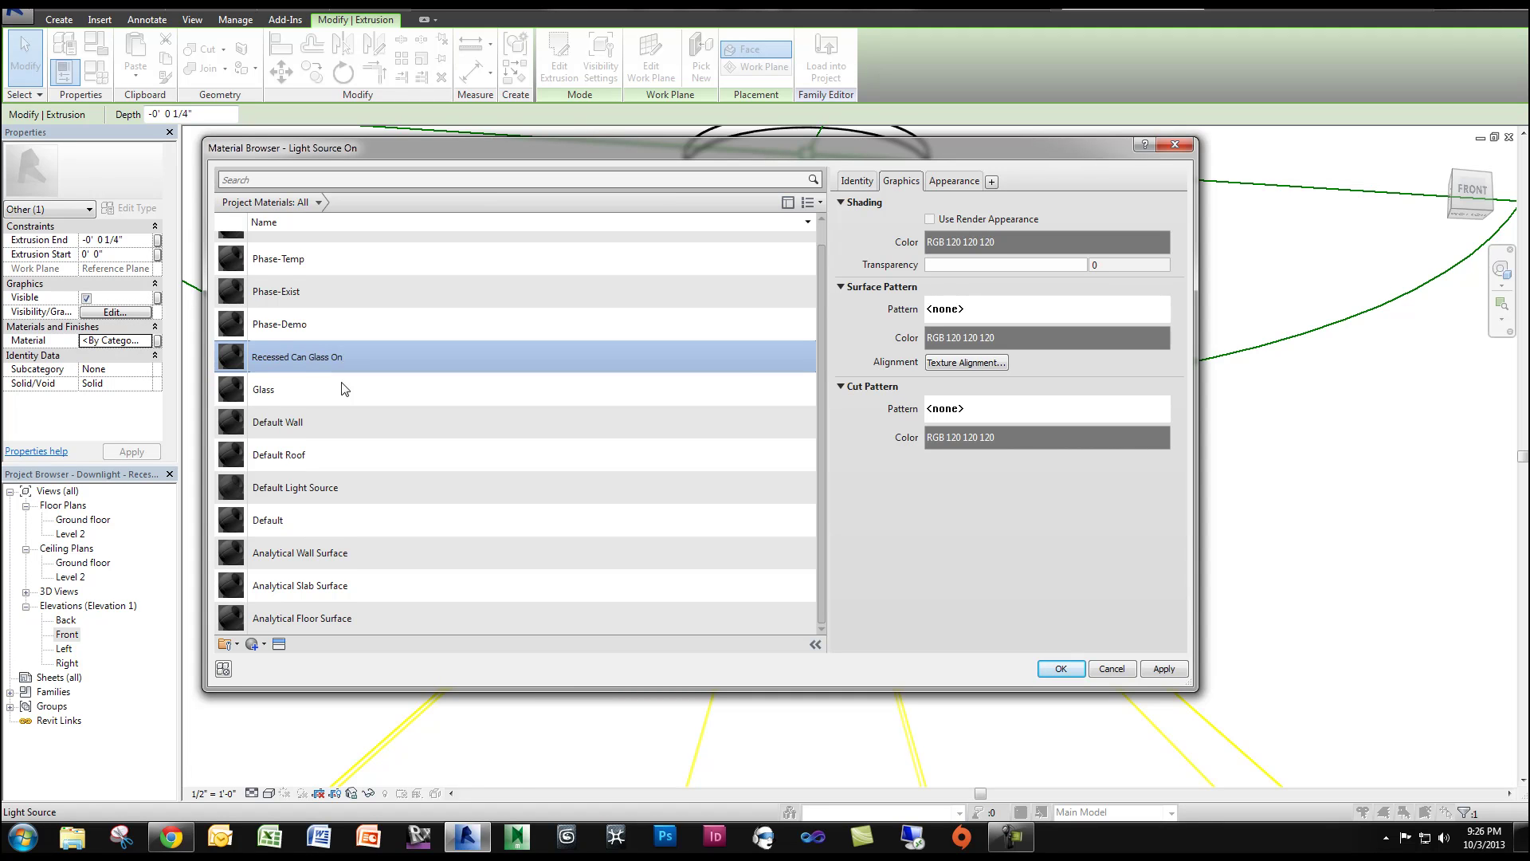
Step: Select Recessed Can Glass On and search the appearance asset library for 'light'
{"action": "left_click", "coordinate": [345, 247]}
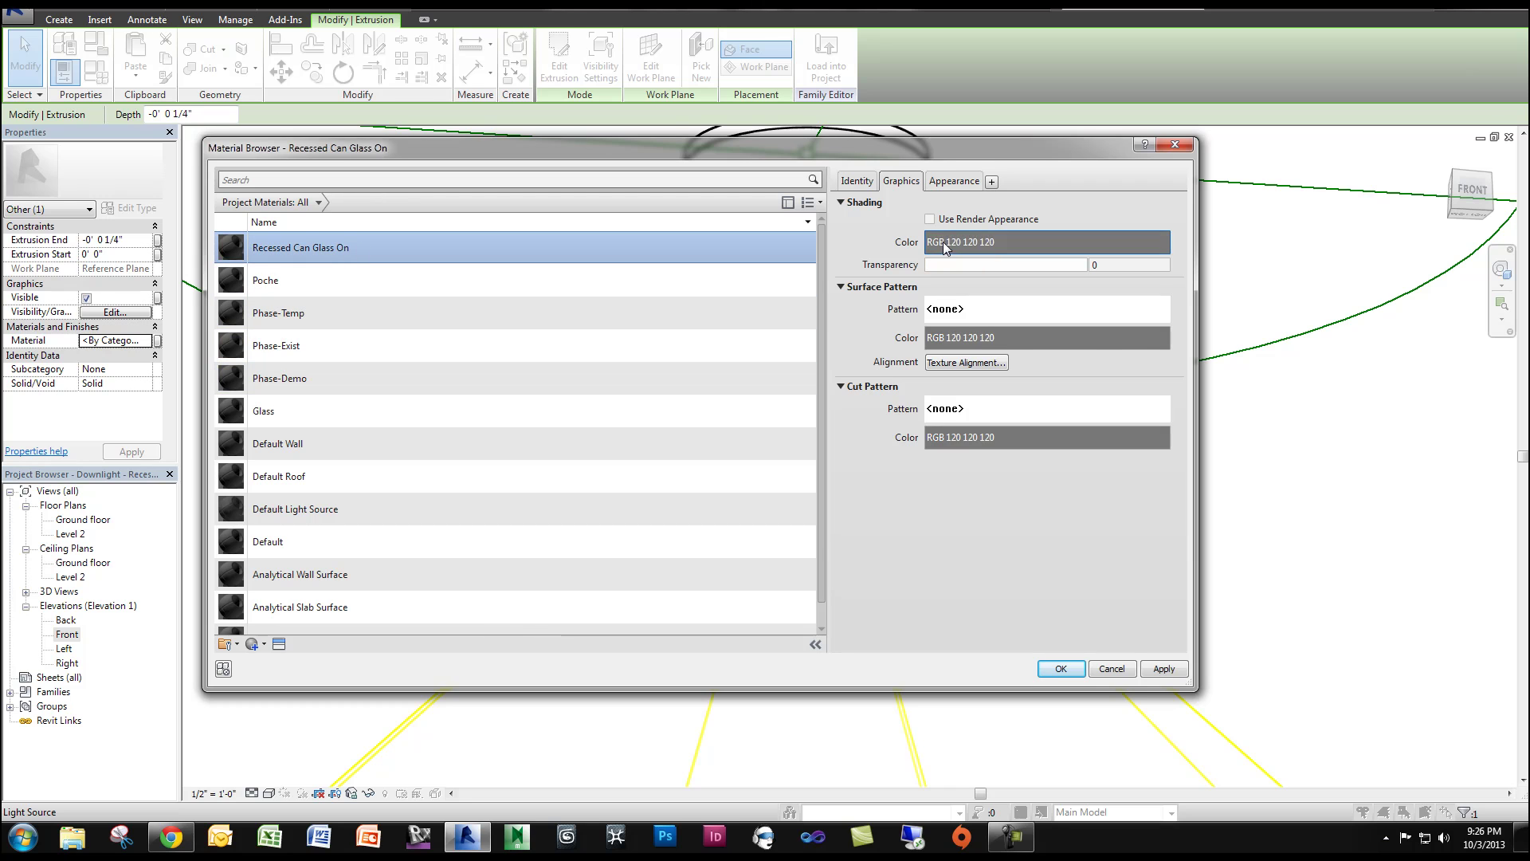
{"action": "left_click", "coordinate": [956, 182]}
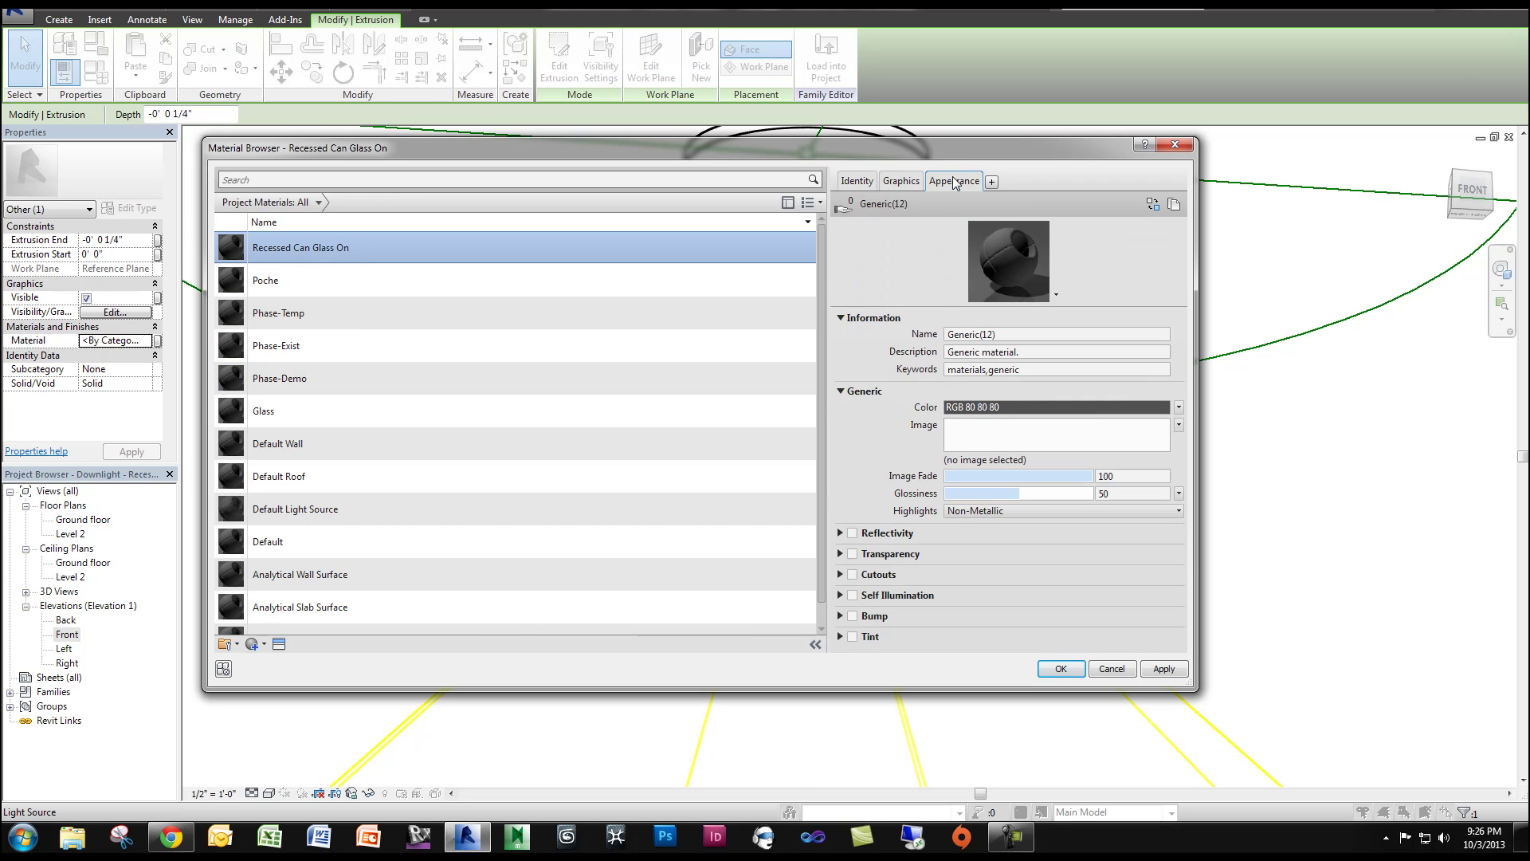
{"action": "left_click", "coordinate": [1153, 205]}
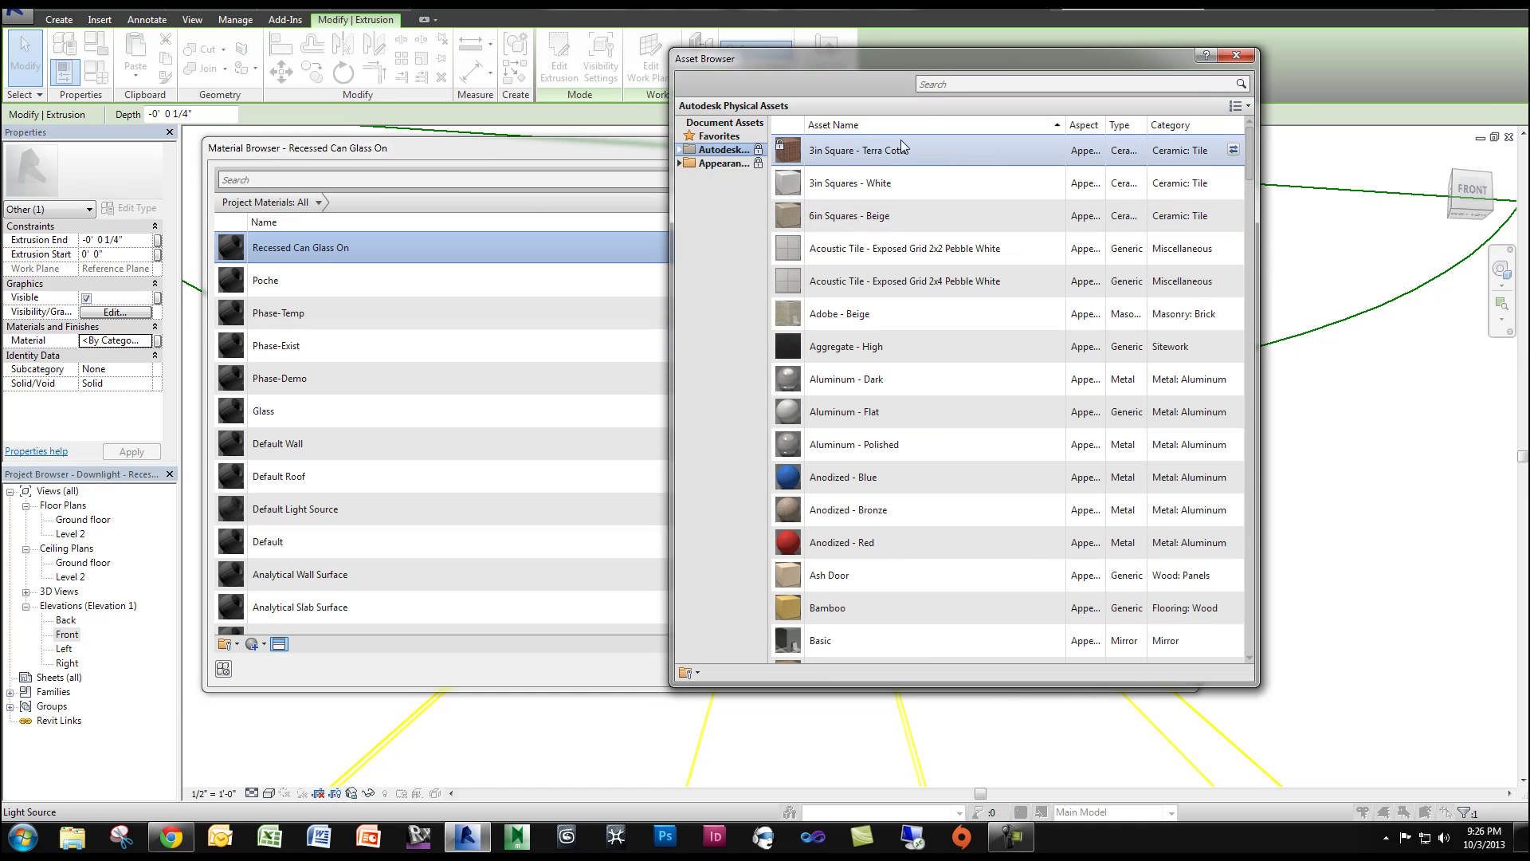
{"action": "type", "text": "ligh"}
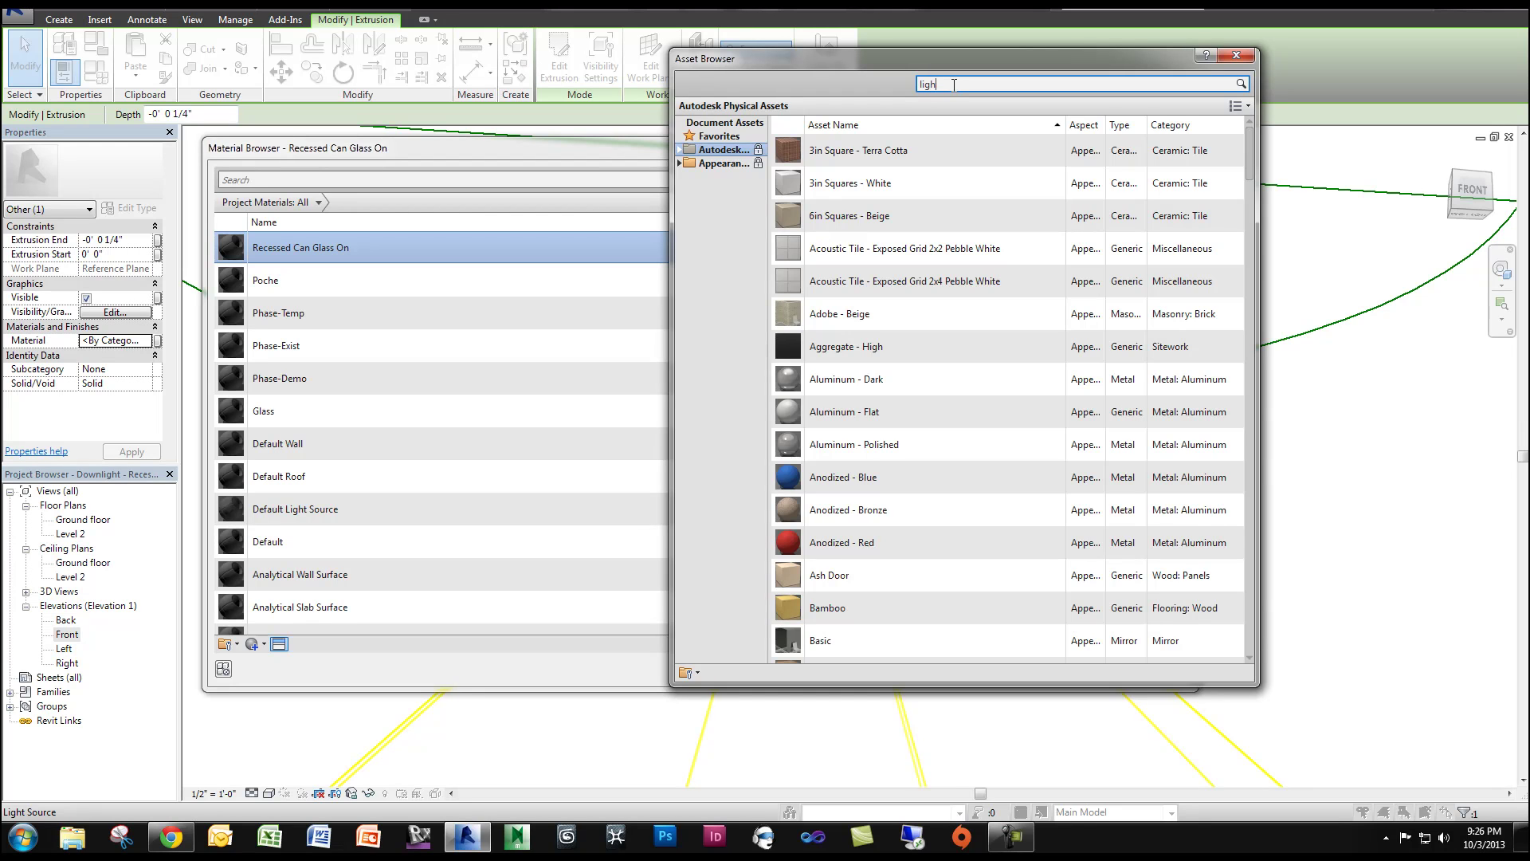
{"action": "type", "text": "t"}
{"action": "key", "text": "Return"}
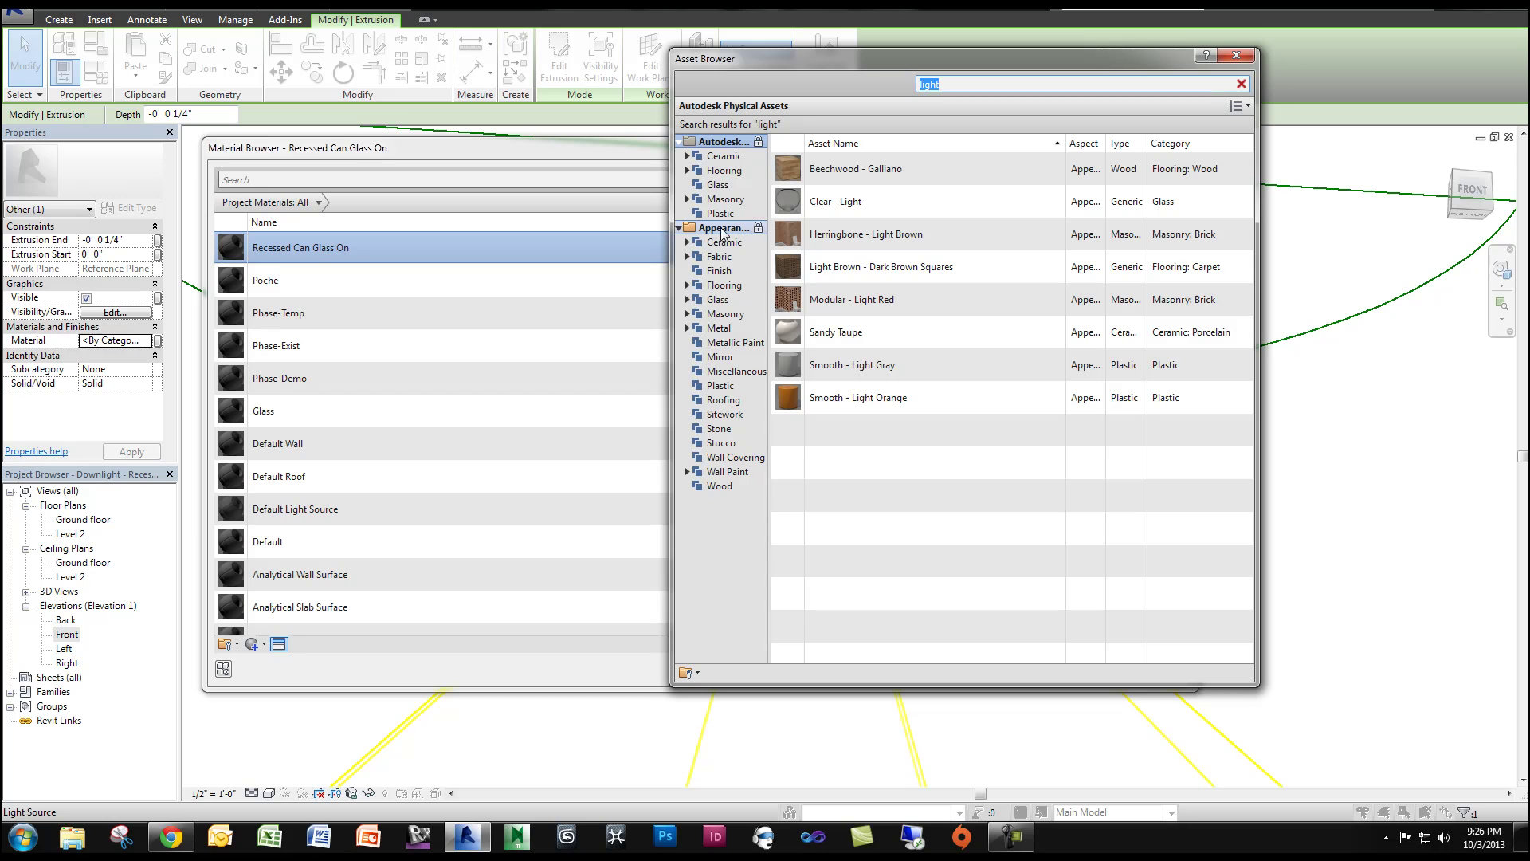
Step: Apply the Light Bulb - On glass asset and close the material settings
{"action": "left_click", "coordinate": [732, 301]}
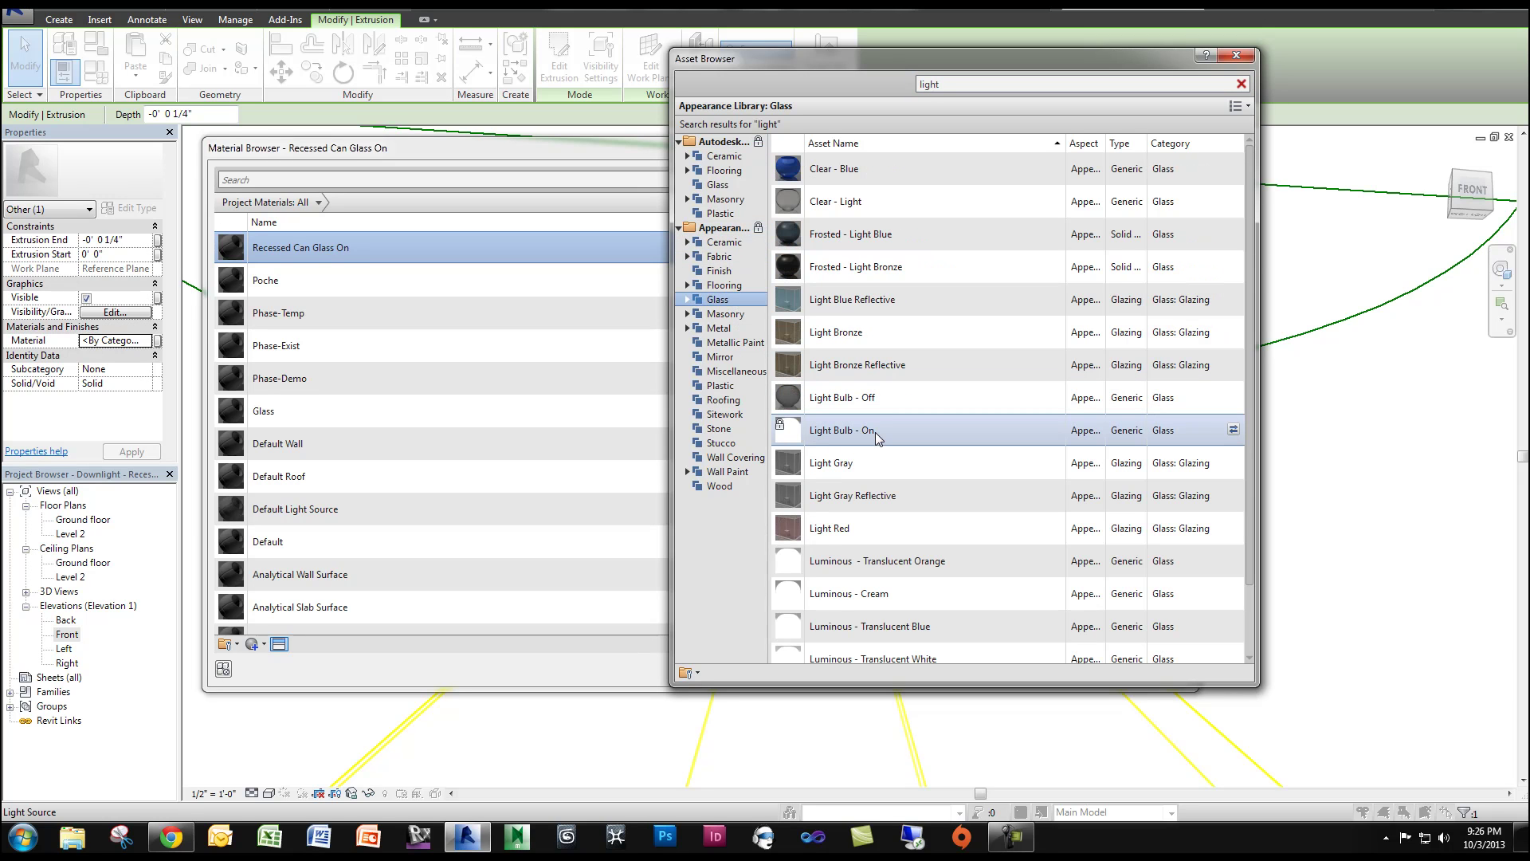
{"action": "scroll", "coordinate": [921, 578], "scroll_direction": "down", "scroll_amount": 2}
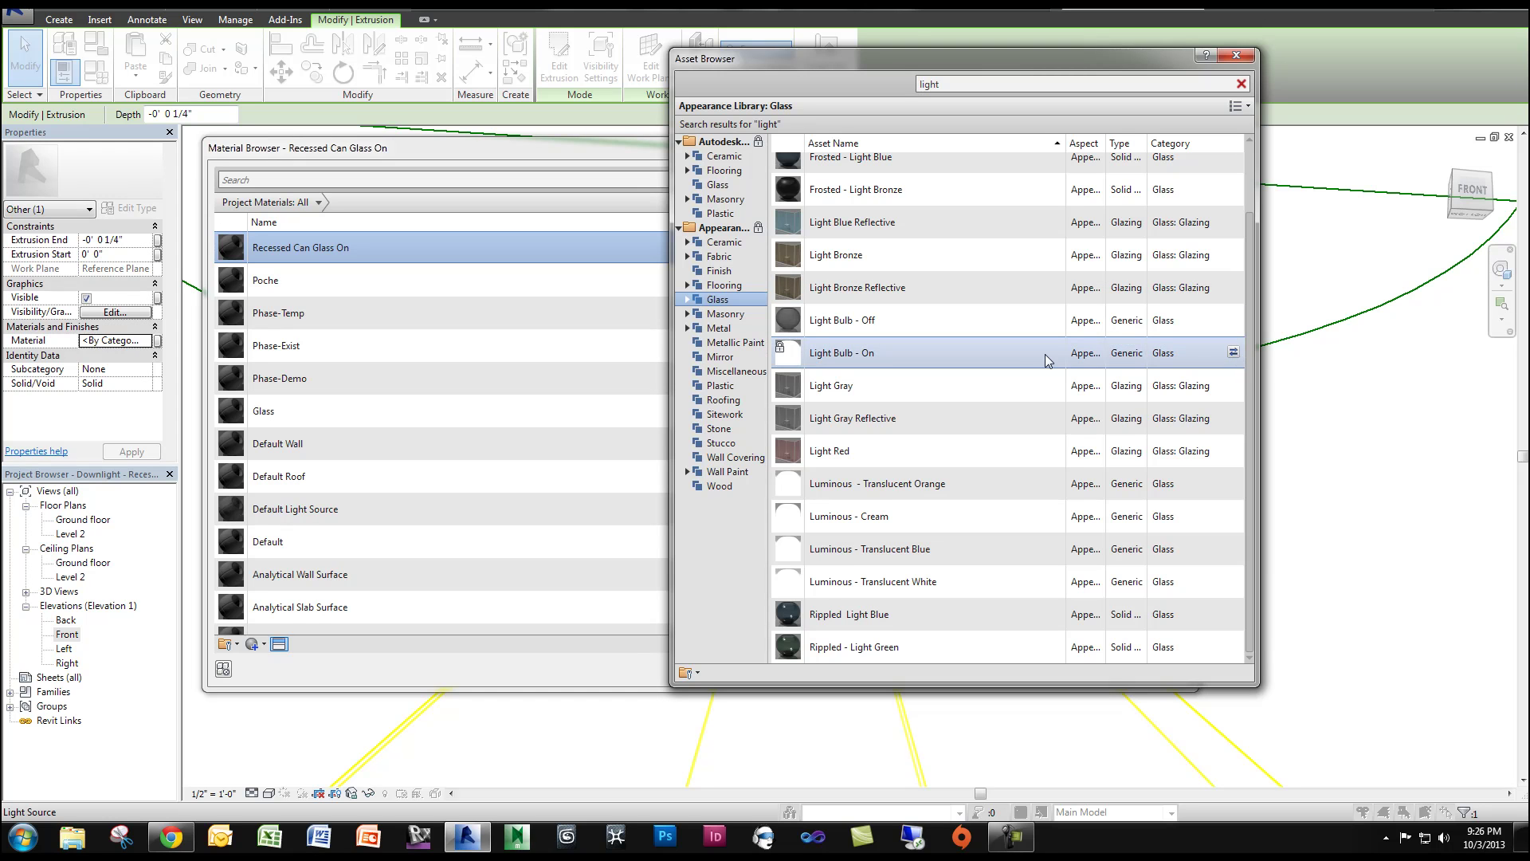
{"action": "double_click", "coordinate": [1025, 351]}
{"action": "left_click_drag", "start_coordinate": [1107, 60], "coordinate": [457, 105]}
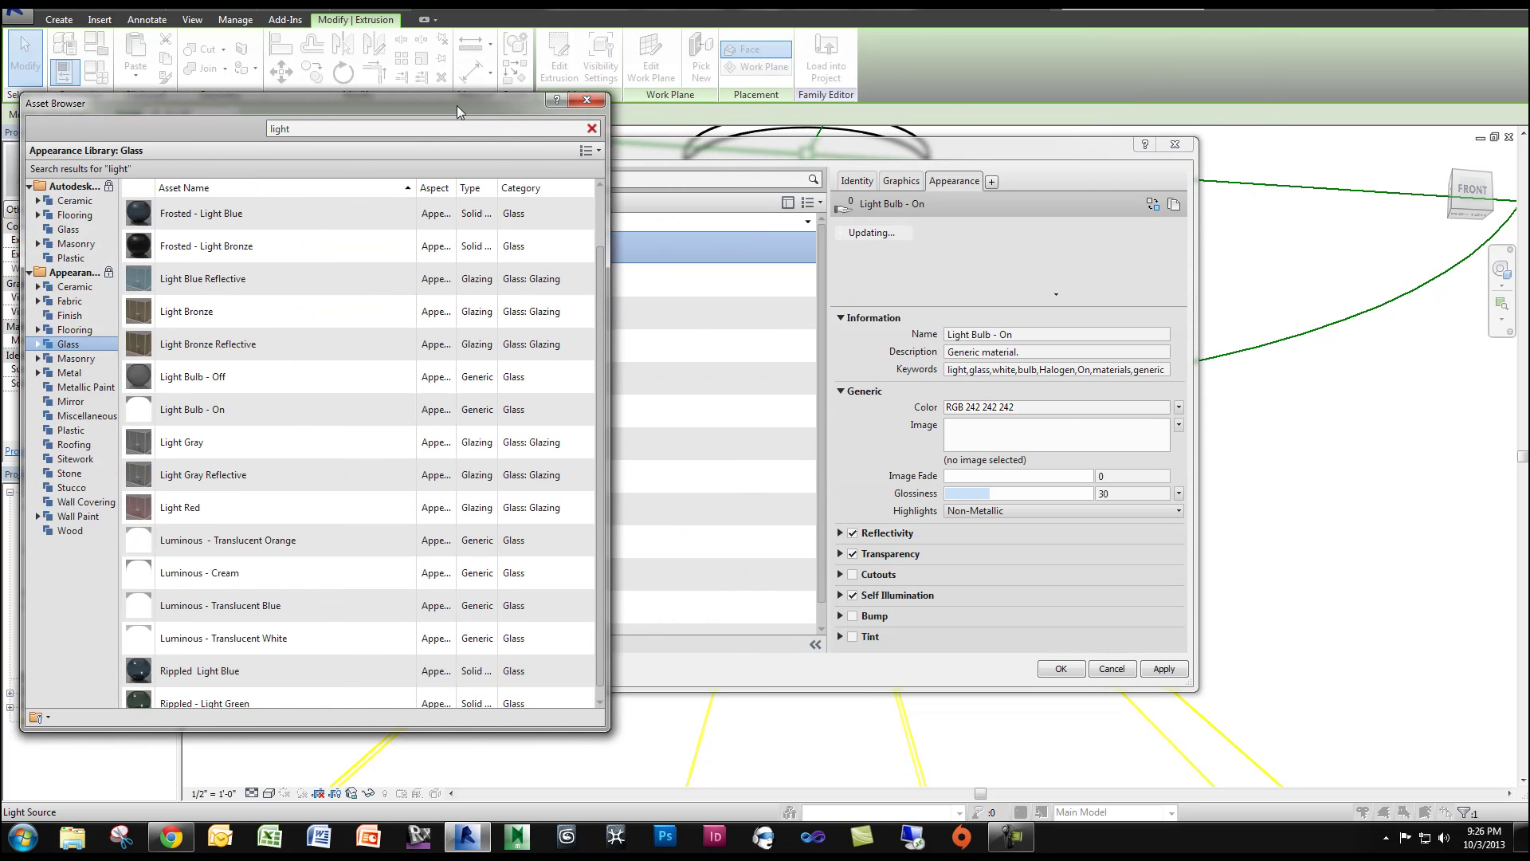
{"action": "left_click", "coordinate": [588, 101]}
{"action": "left_click", "coordinate": [1060, 669]}
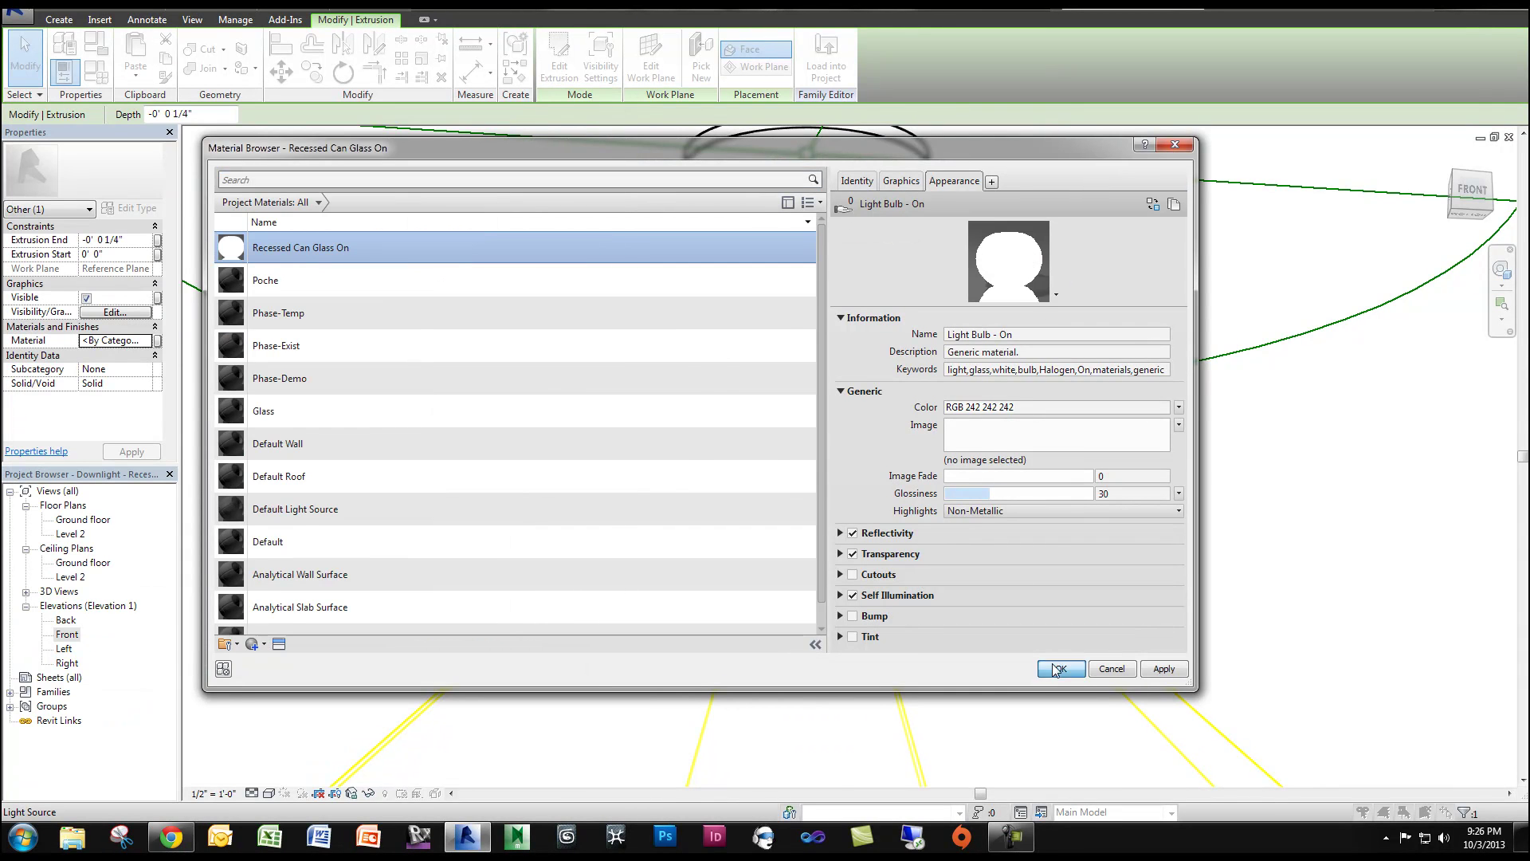
Step: Load the downlight family into the project, overwriting the existing version and parameter values
{"action": "left_click", "coordinate": [1175, 537]}
{"action": "left_click", "coordinate": [565, 60]}
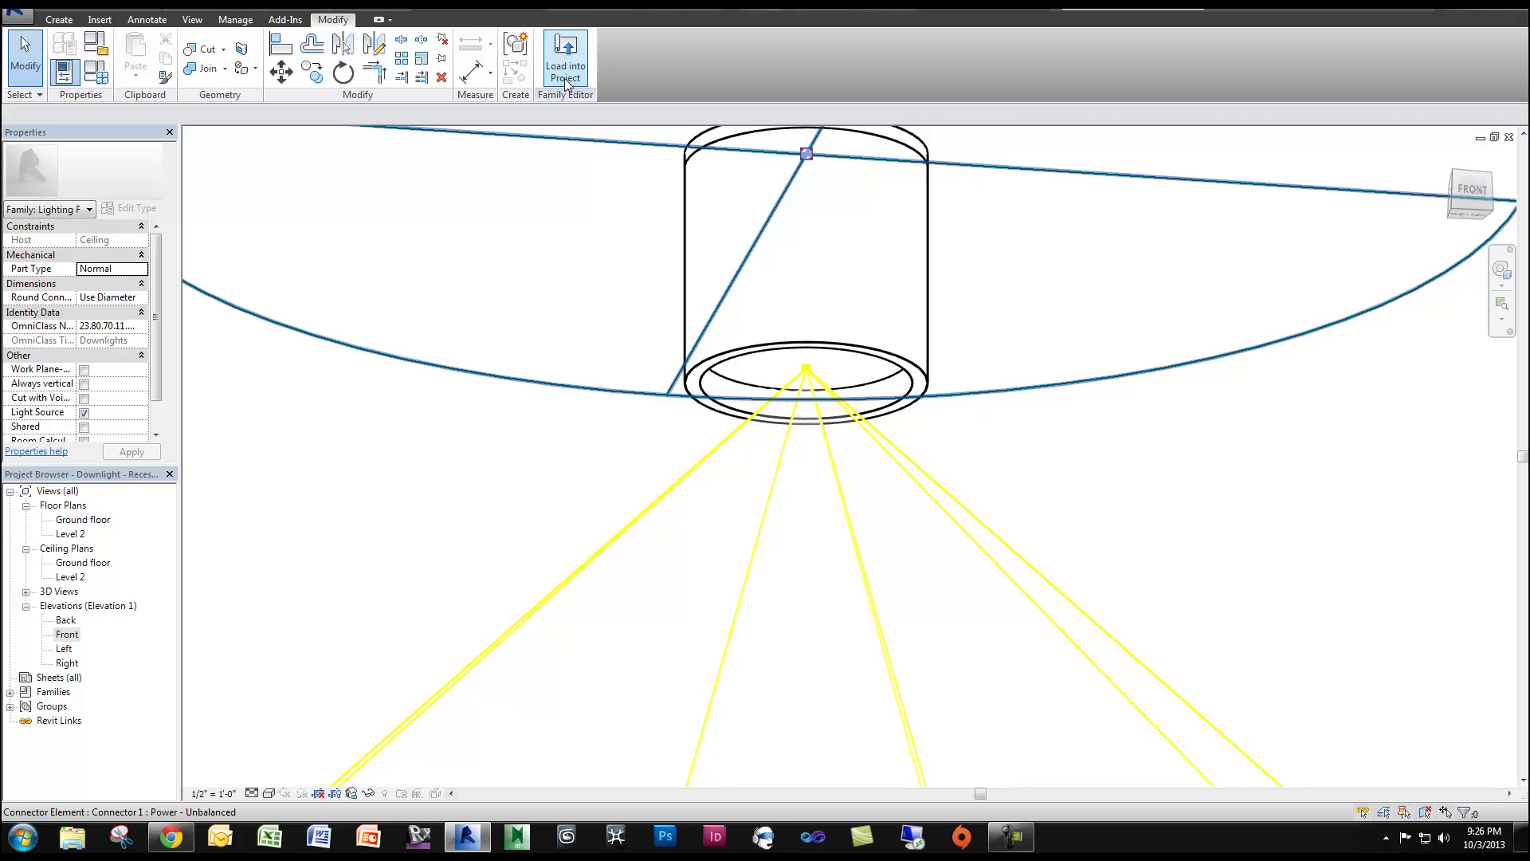
{"action": "left_click", "coordinate": [741, 424]}
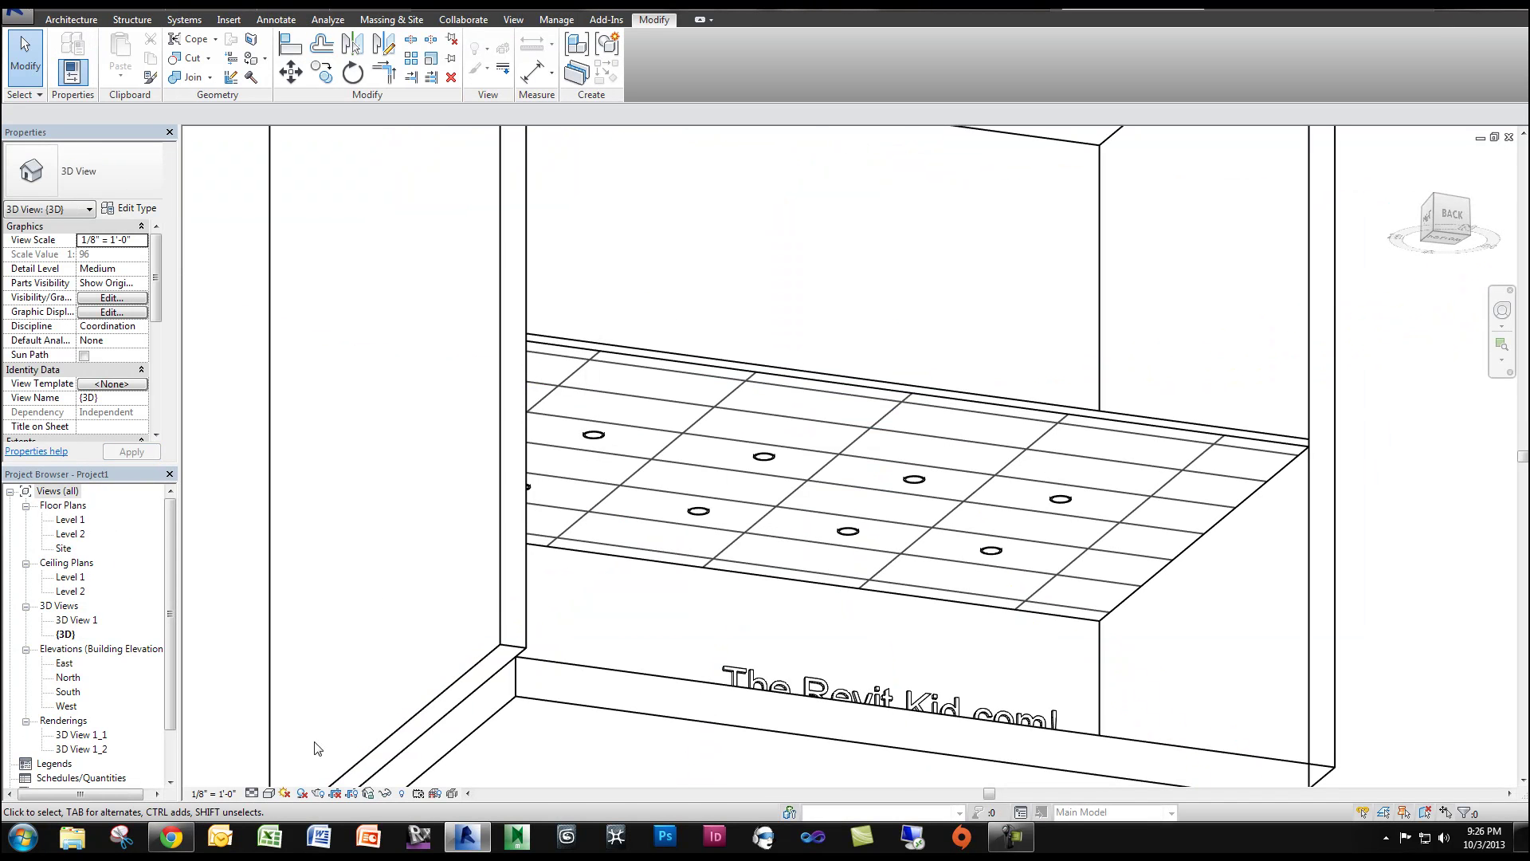
Step: Open rendering 3D View 1_2, then the perspective room view 3D View 1
{"action": "double_click", "coordinate": [106, 743]}
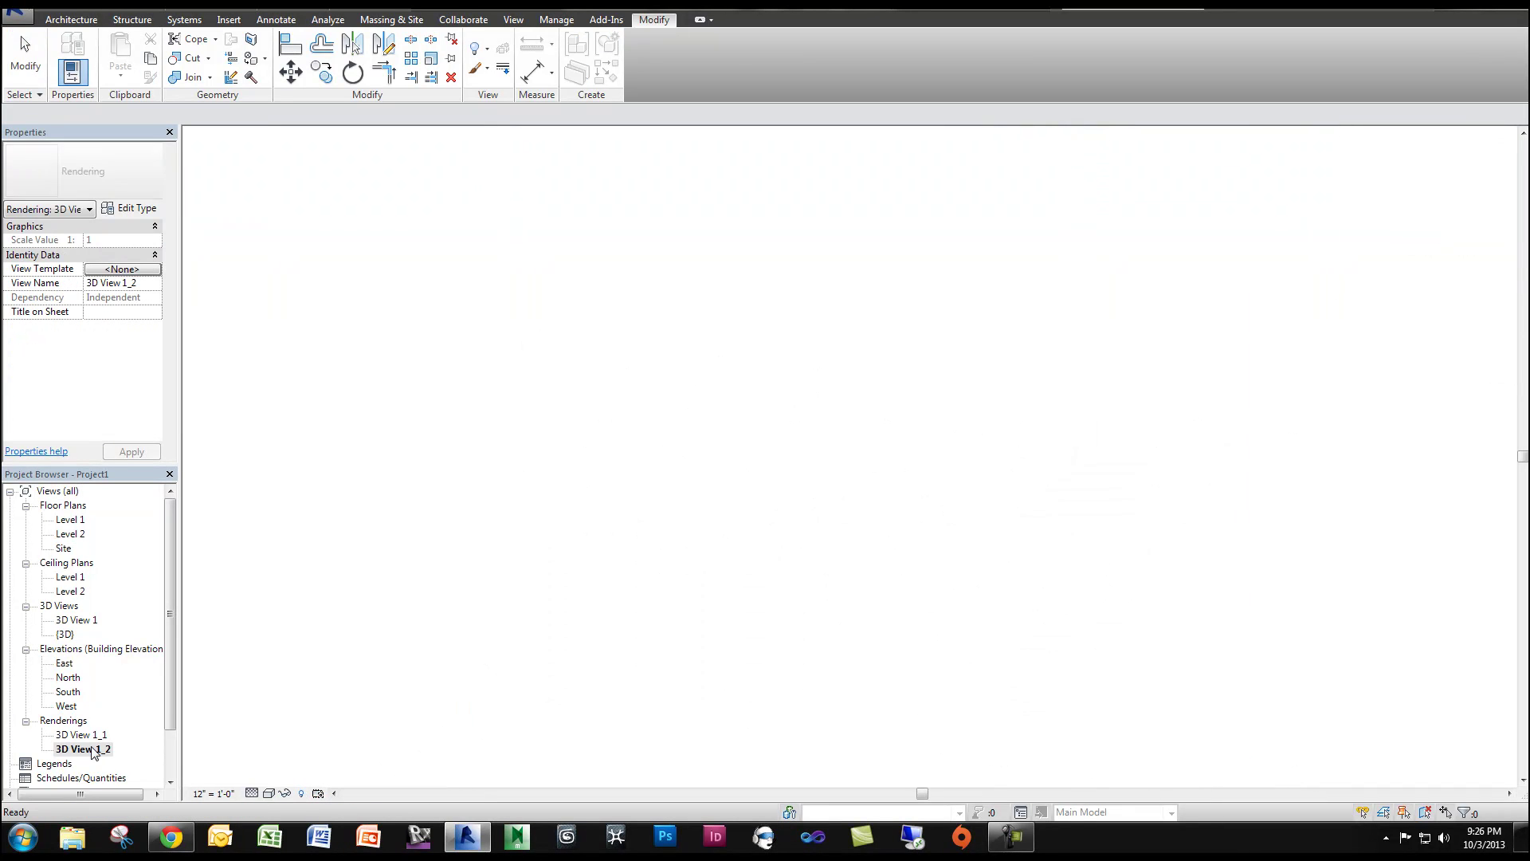
{"action": "double_click", "coordinate": [71, 620]}
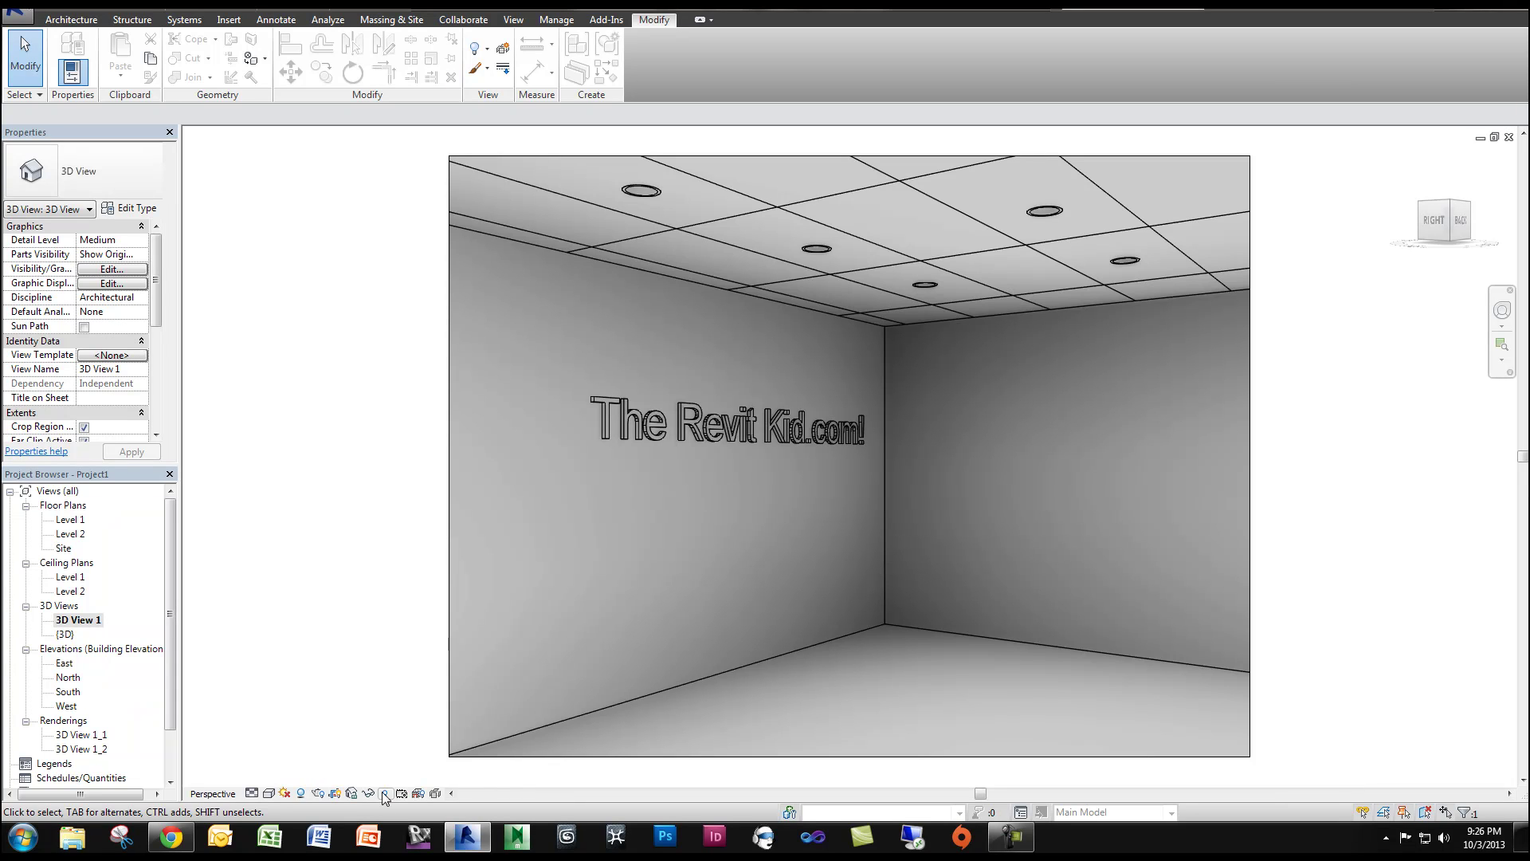
{"action": "left_click", "coordinate": [318, 793]}
Step: Render the room view and save the image to the project as 3D View 1_3
{"action": "left_click", "coordinate": [64, 33]}
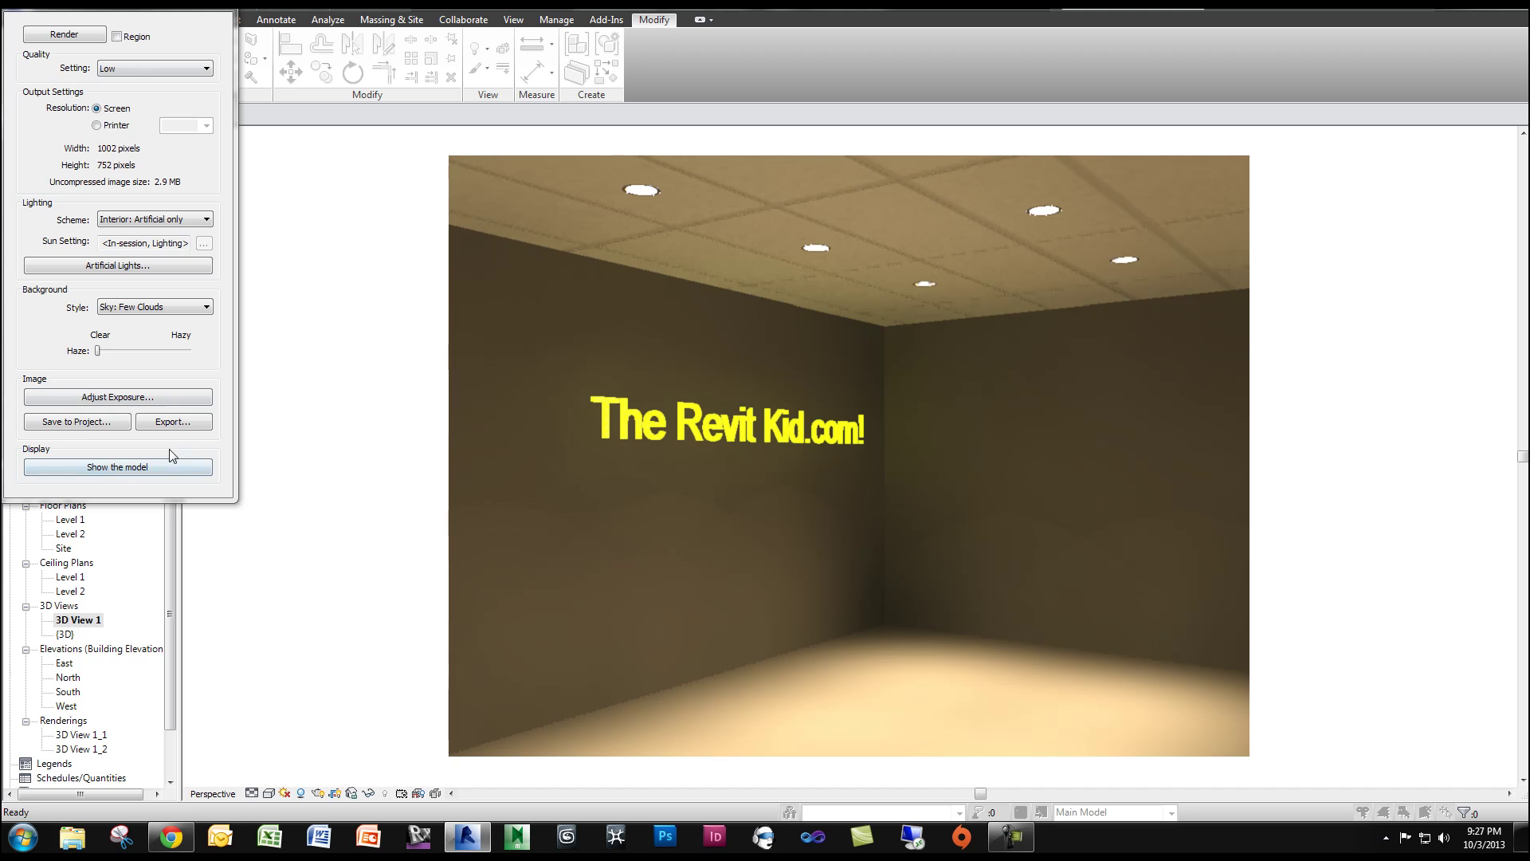
{"action": "left_click", "coordinate": [76, 421]}
{"action": "left_click", "coordinate": [788, 428]}
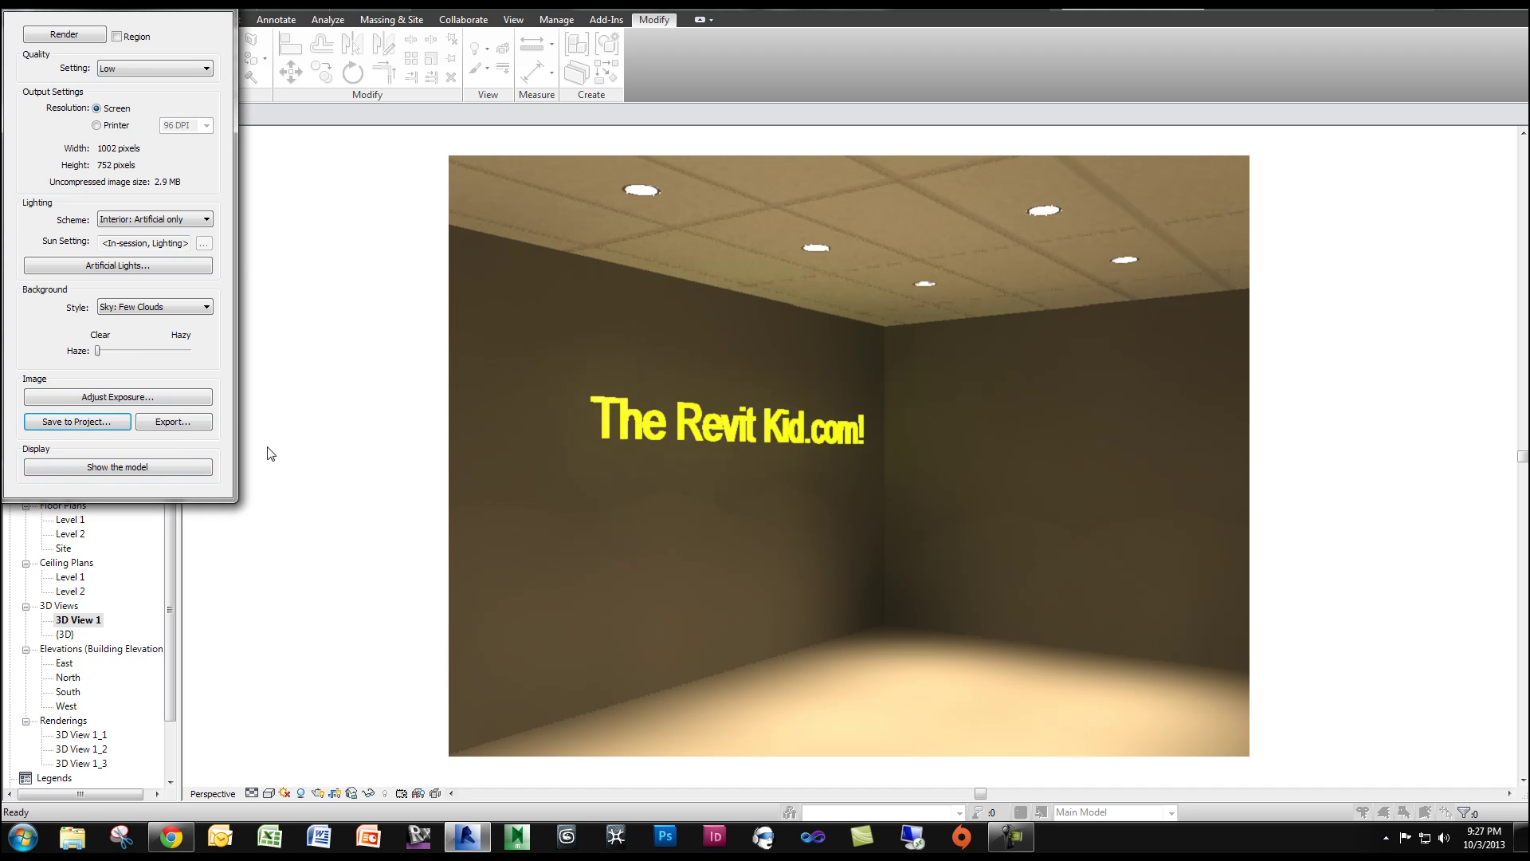
{"action": "left_click", "coordinate": [235, 19]}
Step: Compare renderings 3D View 1_2 and 3D View 1_3 by switching between them
{"action": "double_click", "coordinate": [104, 750]}
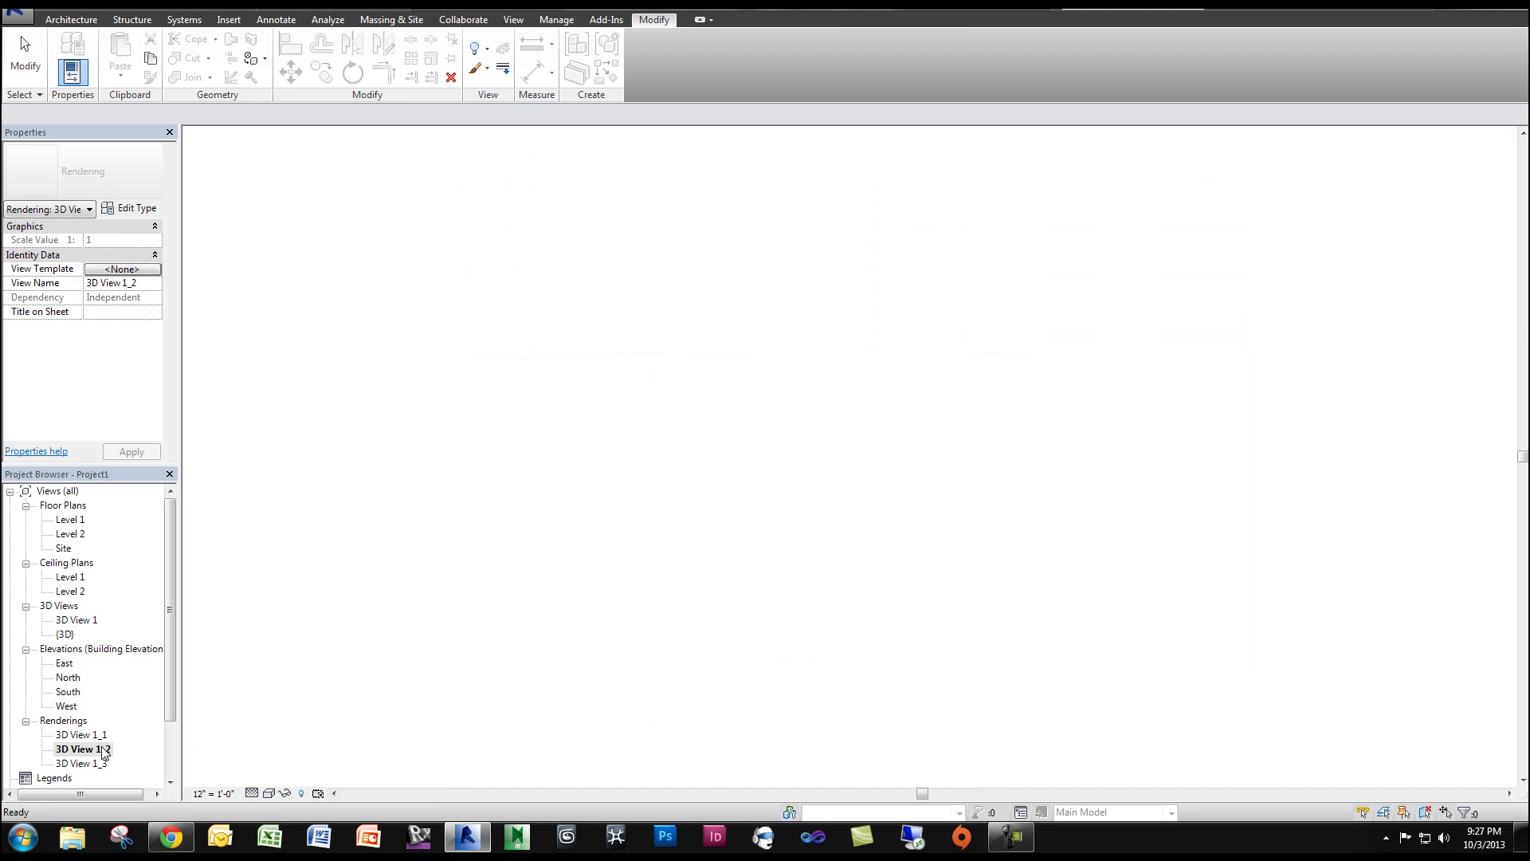
{"action": "double_click", "coordinate": [96, 764]}
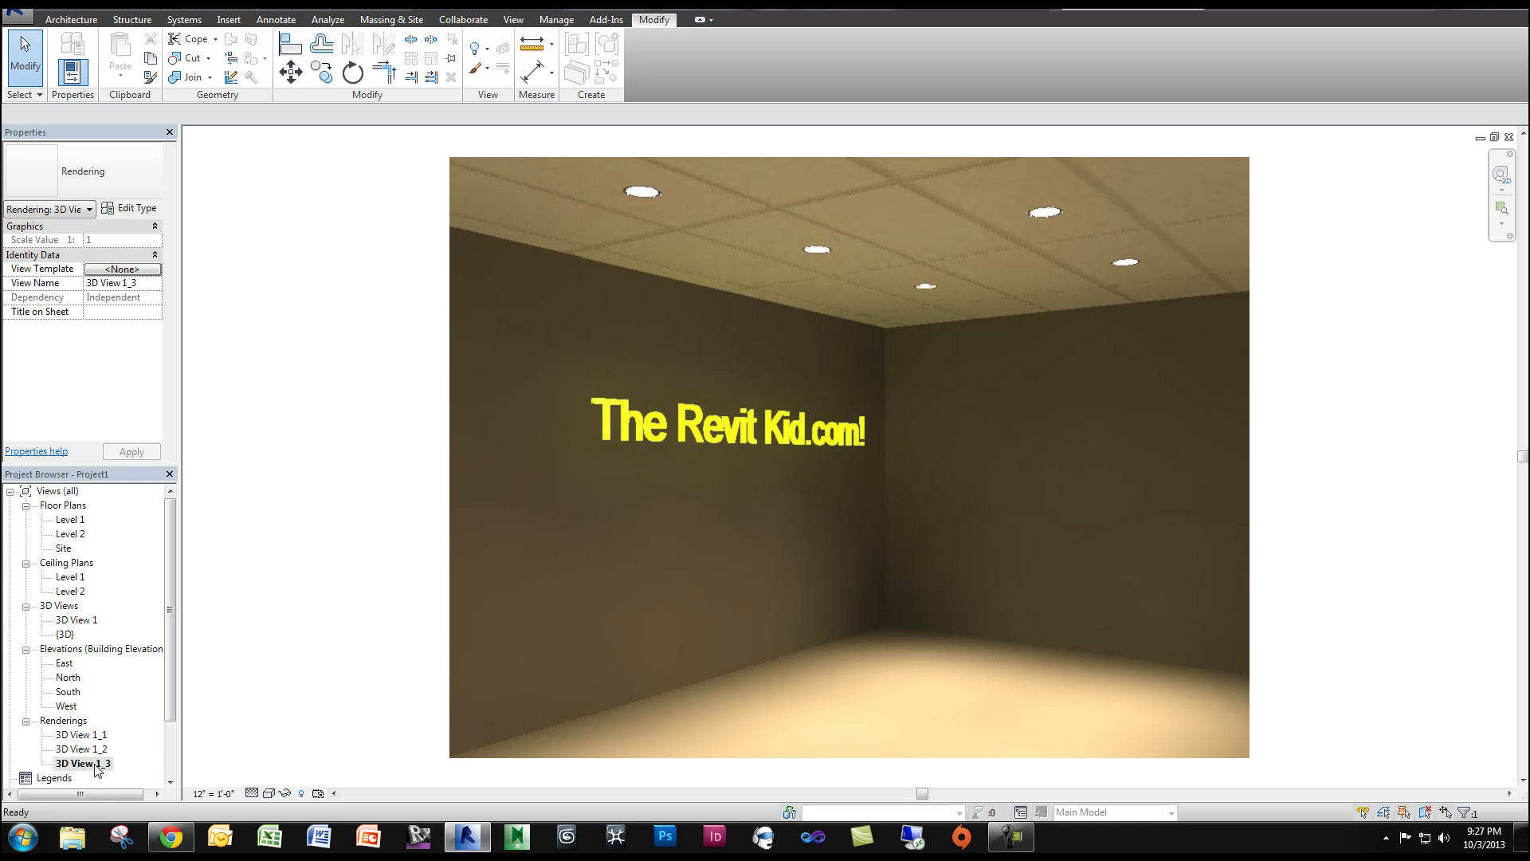
{"action": "double_click", "coordinate": [100, 750]}
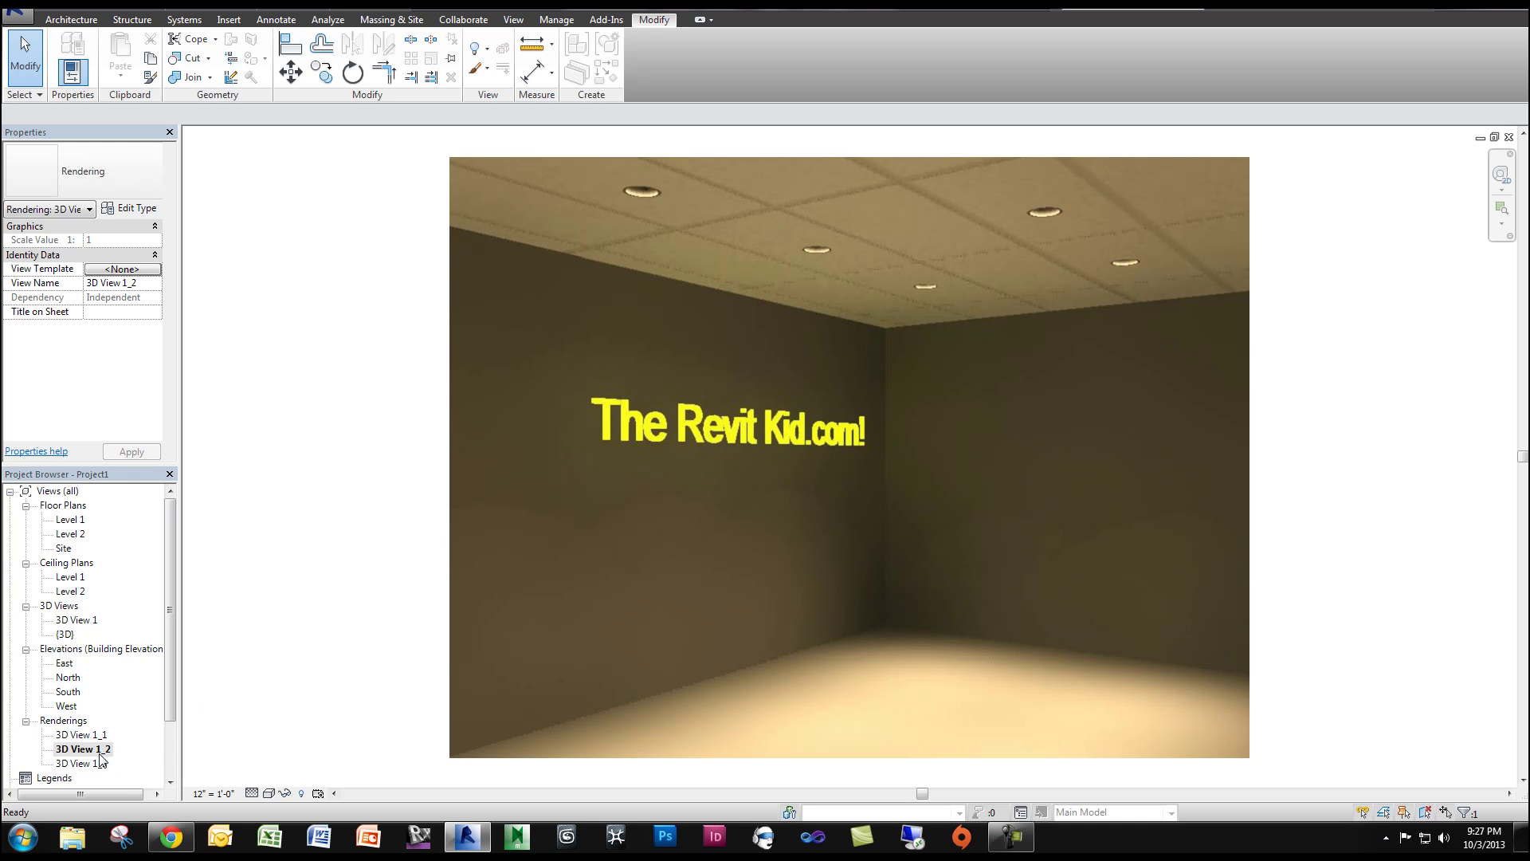
{"action": "double_click", "coordinate": [102, 763]}
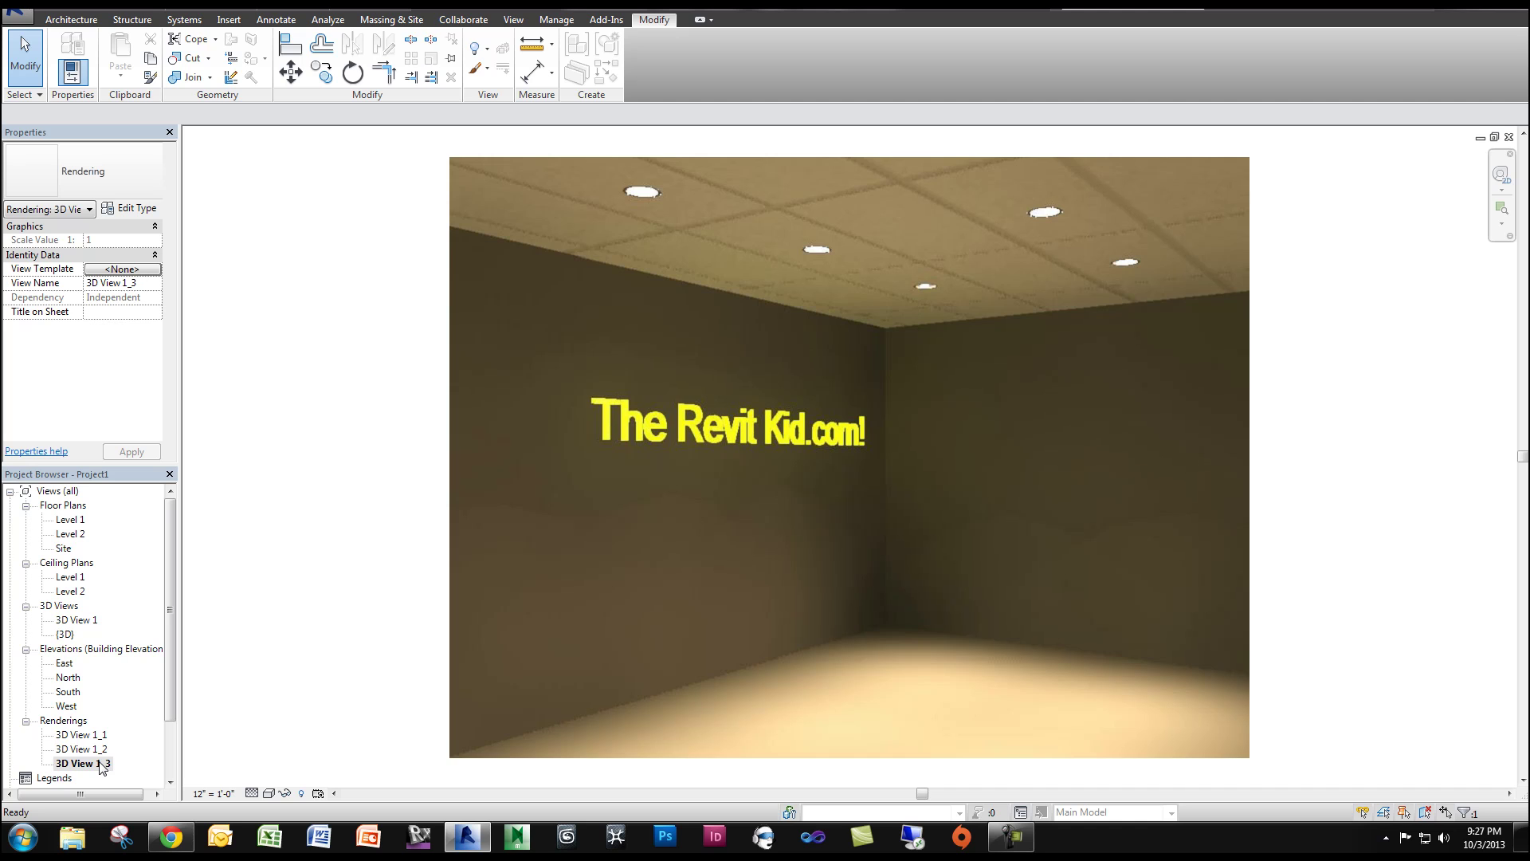